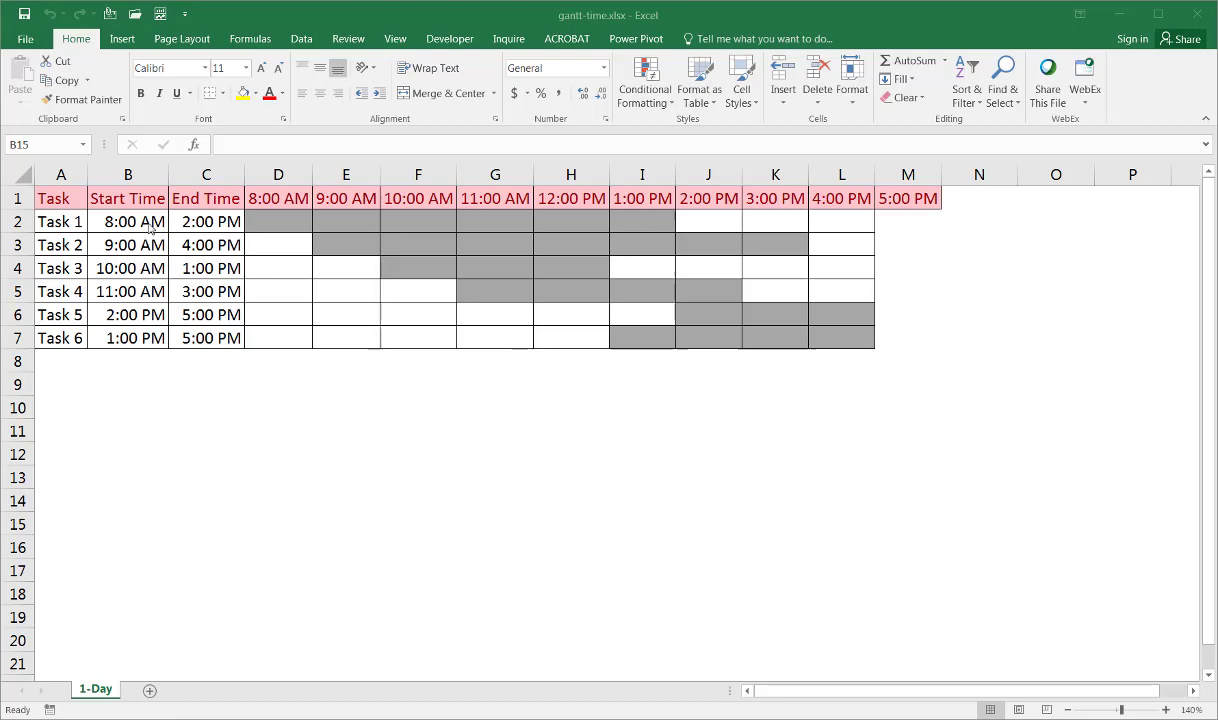
# Set Task 1's end time in C2 to 10 am and inspect its bar cells under 8:00 AM and 9:00 AM
pyautogui.click(190, 225)
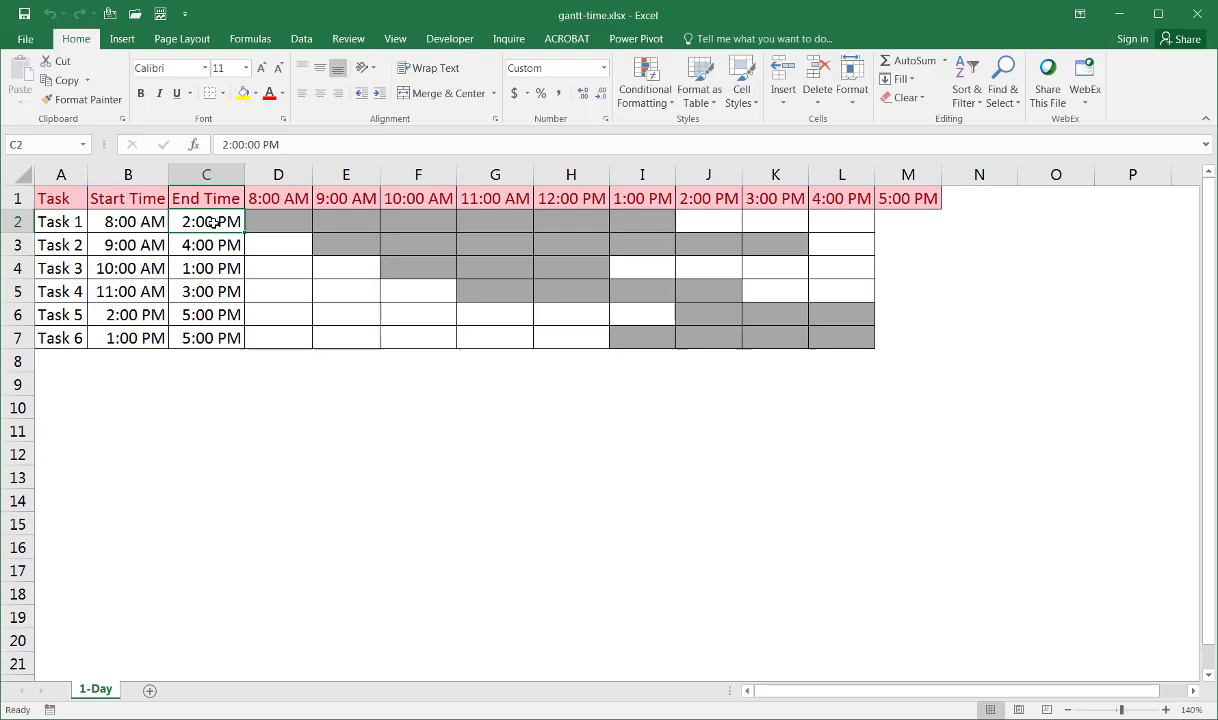
pyautogui.write('10 am')
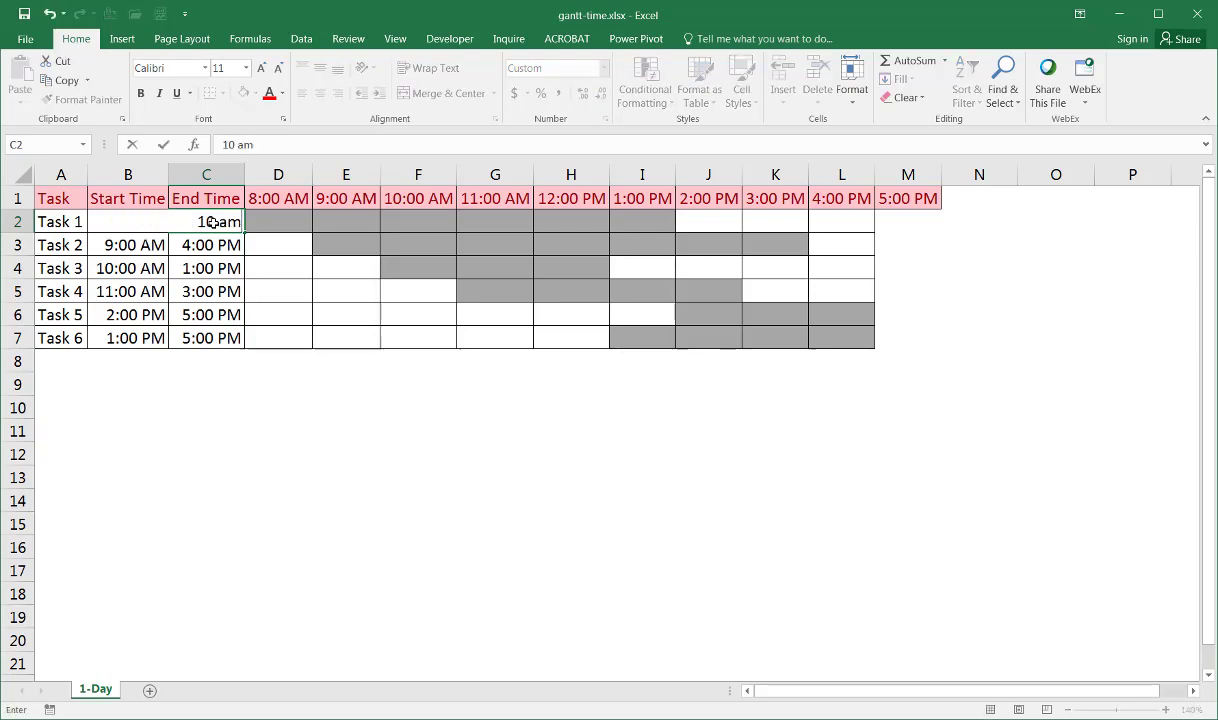
pyautogui.press('Return')
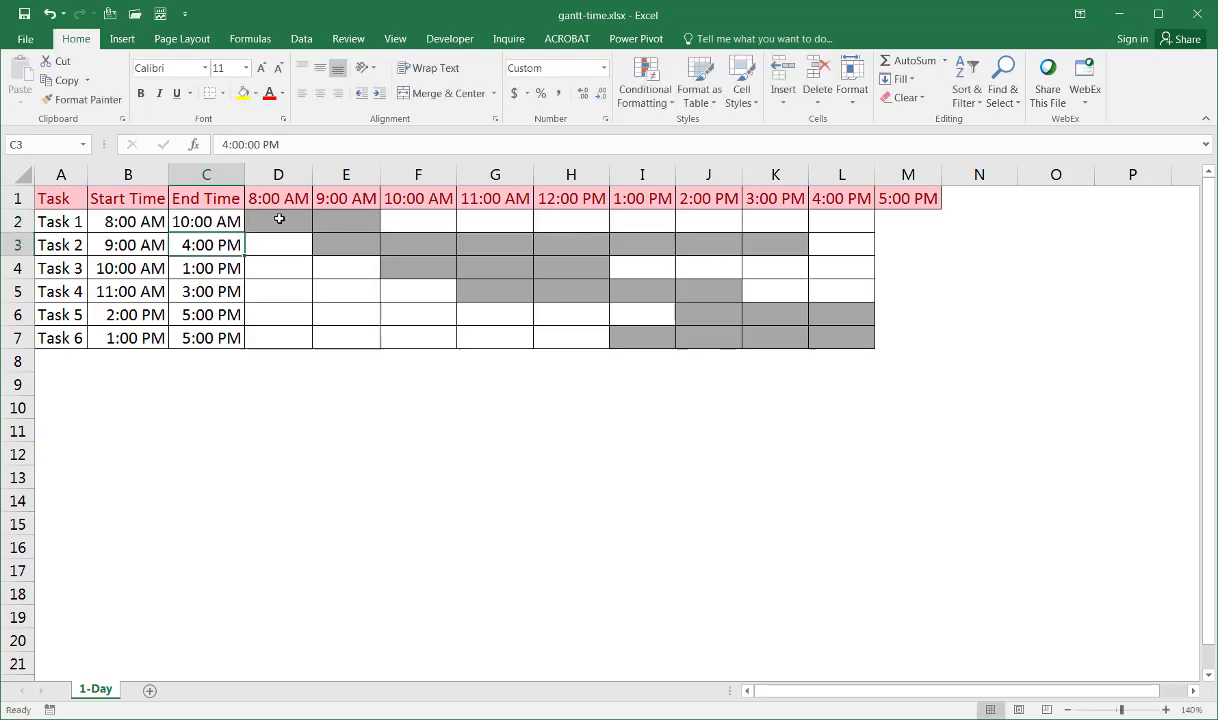
pyautogui.click(266, 212)
pyautogui.click(328, 216)
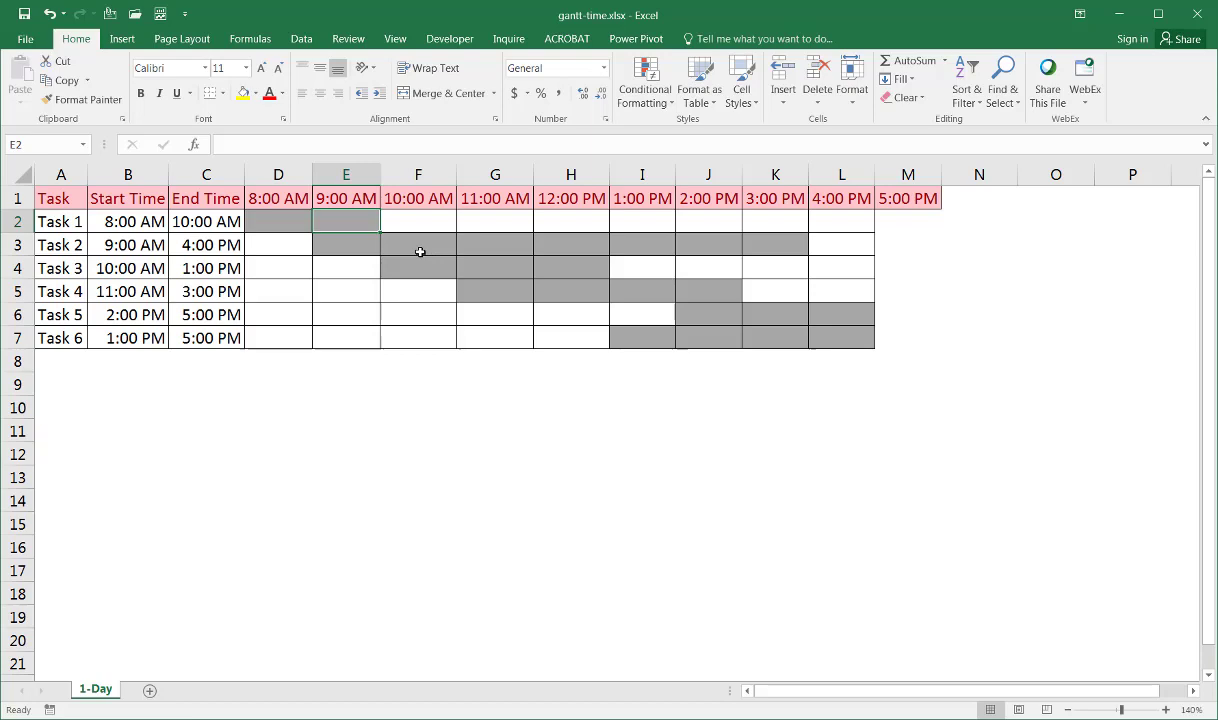
# Rename the Task header in A1 to Name
pyautogui.click(72, 195)
pyautogui.doubleClick(233, 144)
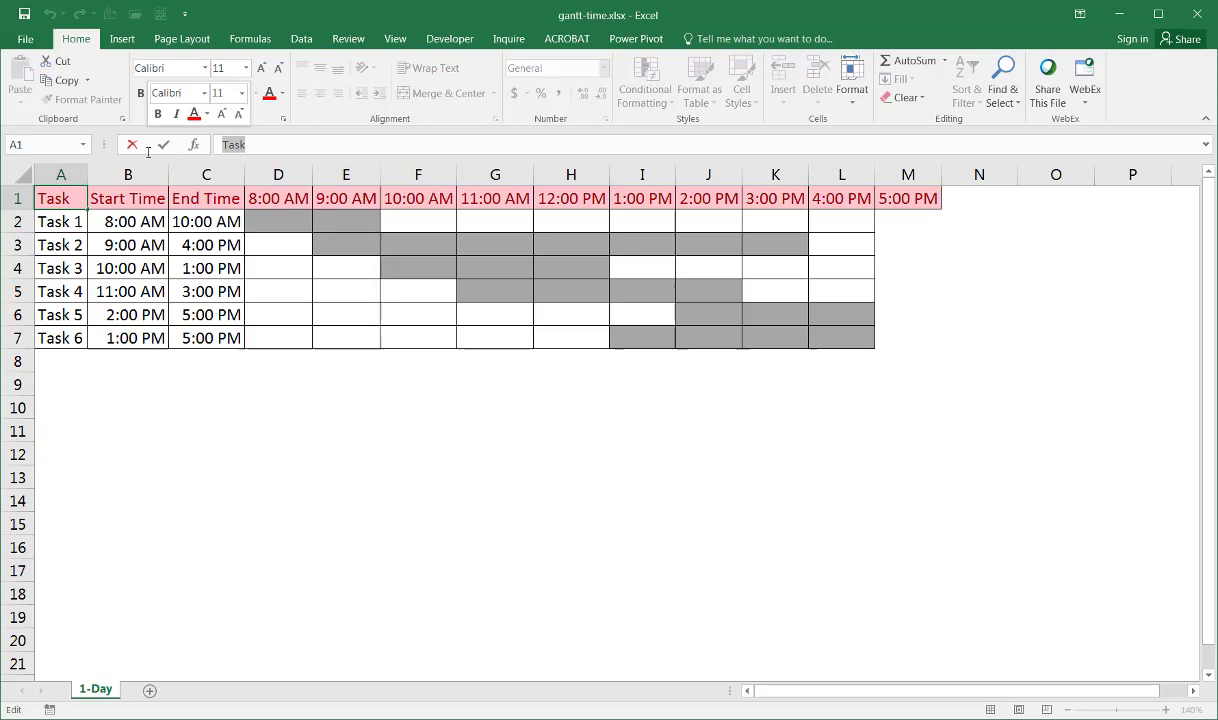
pyautogui.write('Nm')
pyautogui.press('BackSpace')
pyautogui.write('ame')
pyautogui.press('Return')
# Replace the Task 1 entry in A2 with Name 1
pyautogui.click(250, 145)
pyautogui.write('N')
pyautogui.press('BackSpace')
pyautogui.press('BackSpace')
pyautogui.press('BackSpace')
pyautogui.press('BackSpace')
pyautogui.press('BackSpace')
pyautogui.press('BackSpace')
pyautogui.press('BackSpace')
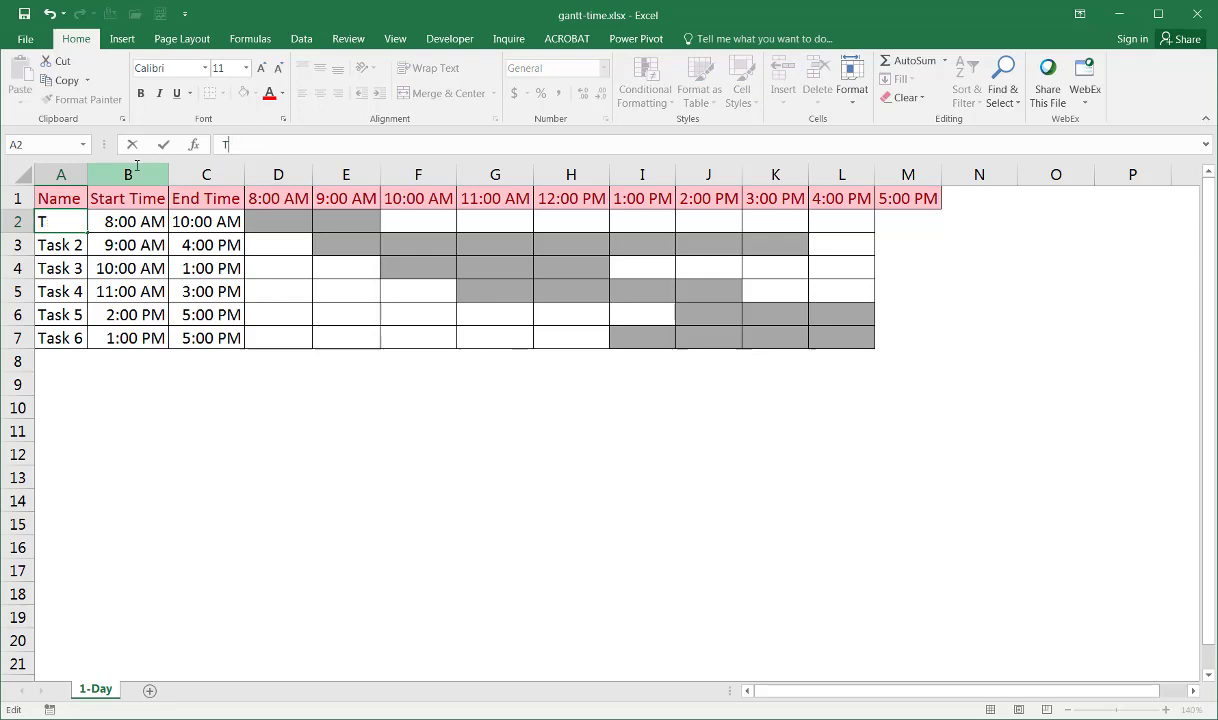
pyautogui.write('Name 1')
pyautogui.hotkey('ctrl', 'Return')
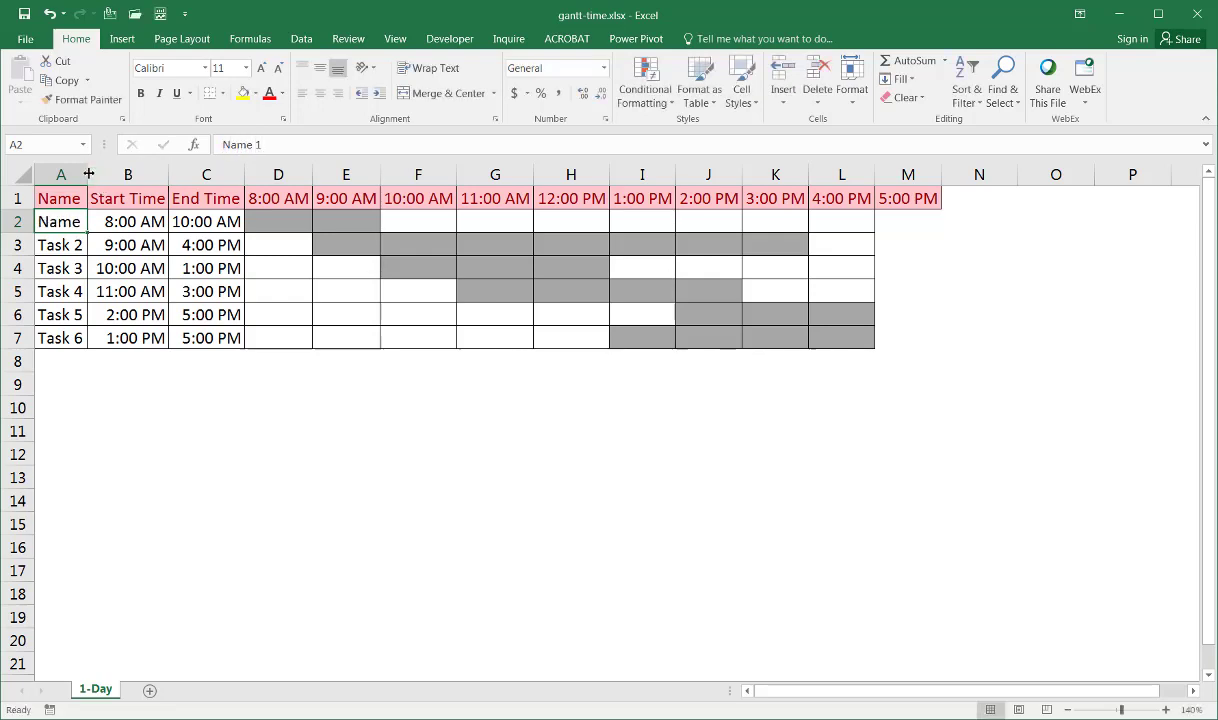
# Autofit column A and fill the series from A2 down to Name 6 in A7
pyautogui.doubleClick(88, 173)
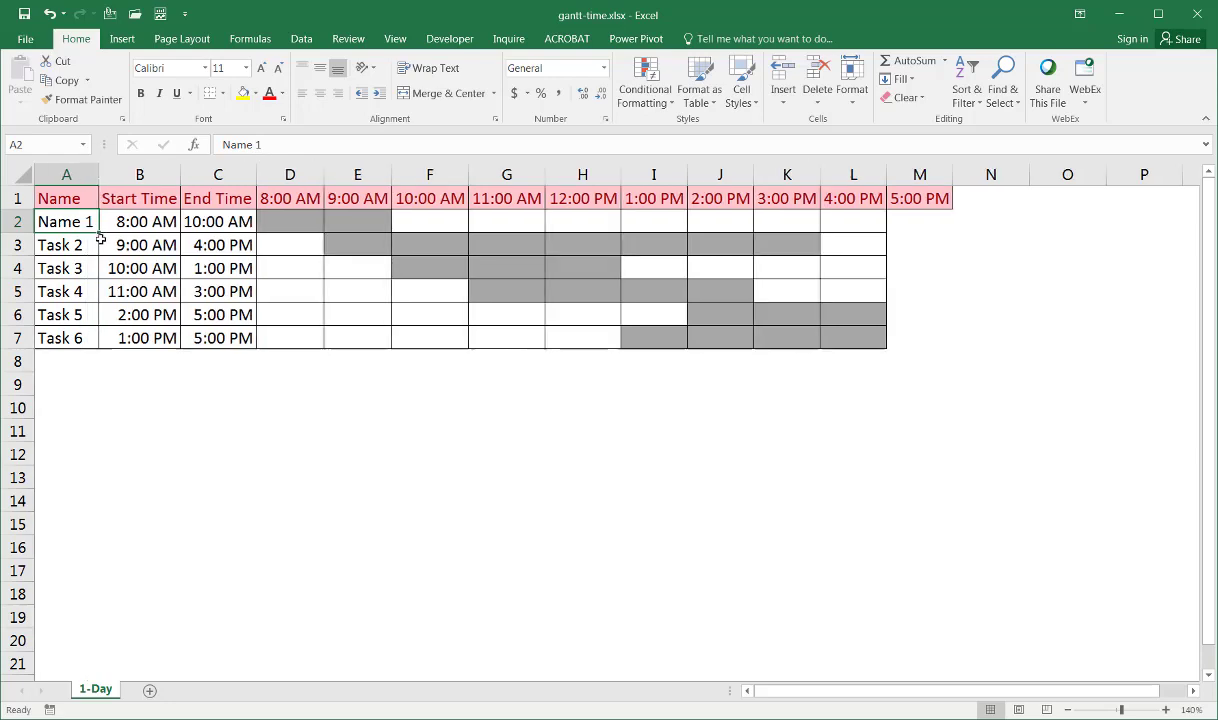
pyautogui.doubleClick(98, 232)
pyautogui.moveTo(140, 407); pyautogui.dragTo(140, 430)
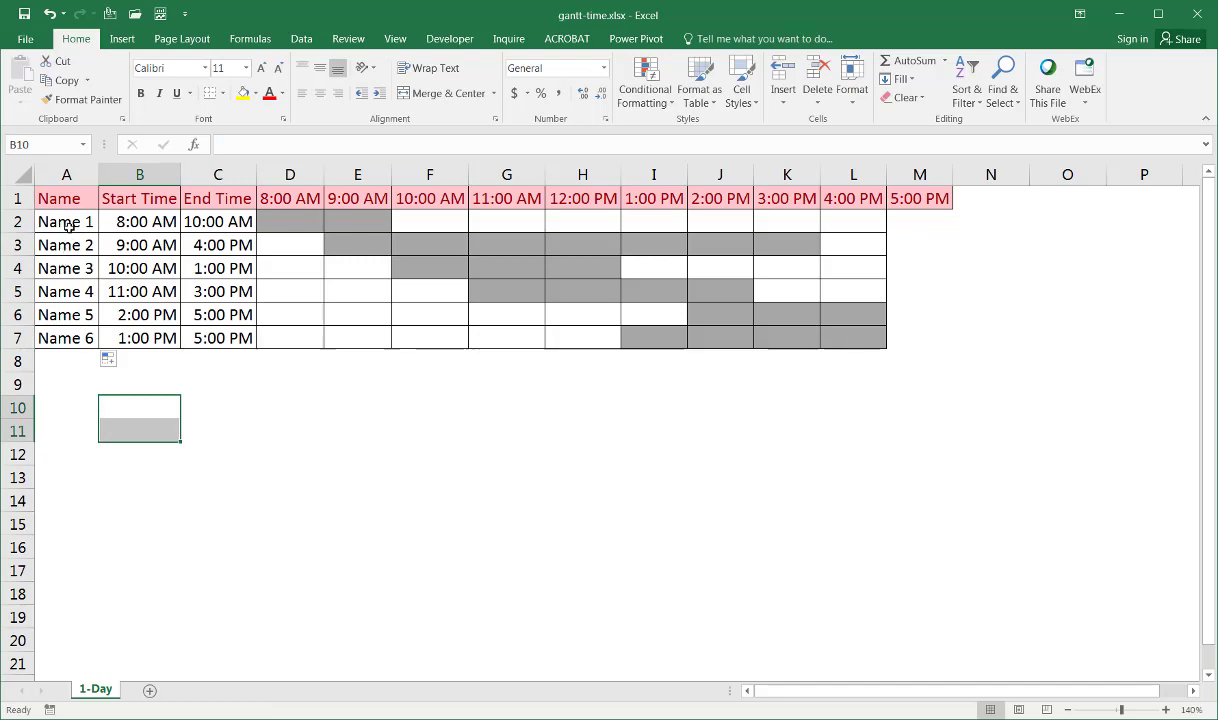
# Set the end time of Name 1 in C2 to 5 pm
pyautogui.click(207, 222)
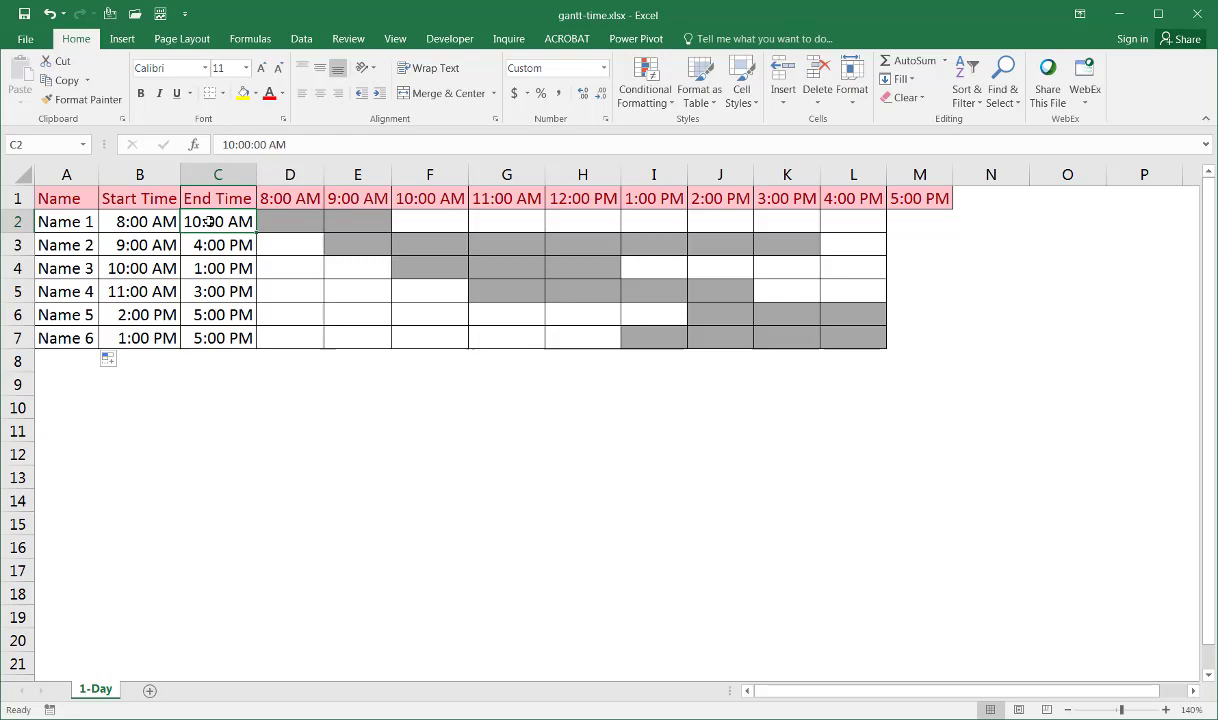
pyautogui.tripleClick(295, 146)
pyautogui.write('5 pm')
pyautogui.press('Return')
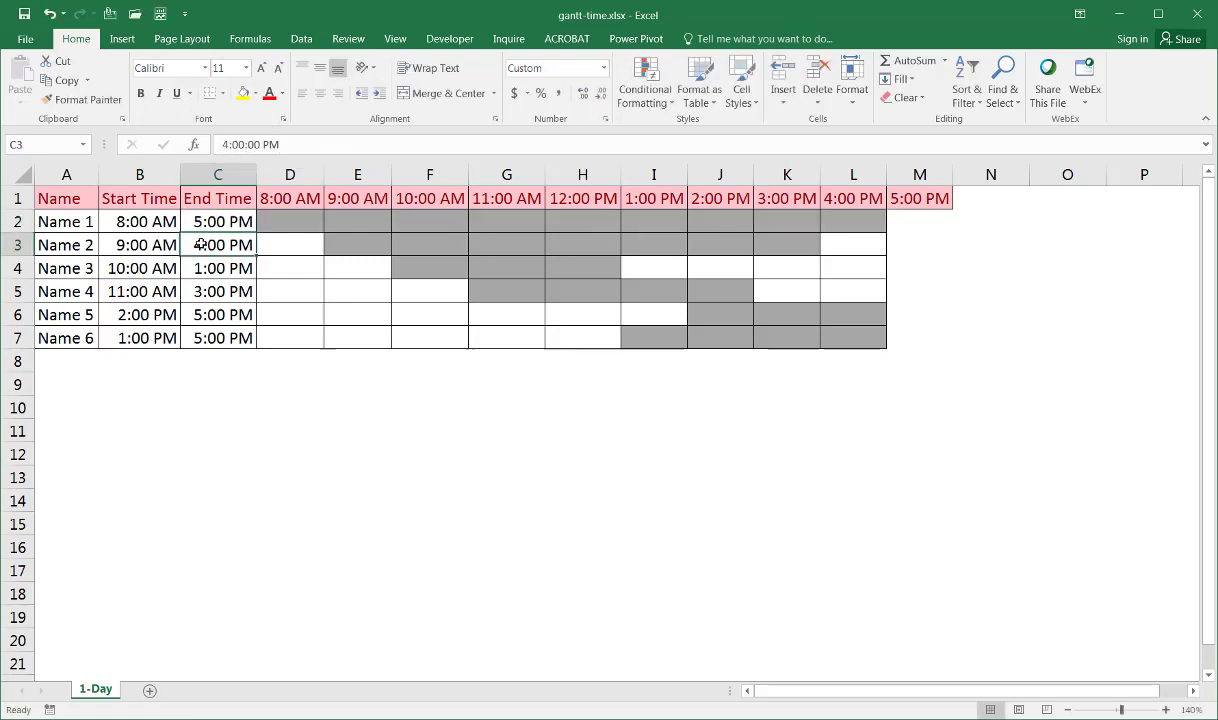
# Set the end time of Name 2 in C3 to 3 pm
pyautogui.tripleClick(298, 145)
pyautogui.write('4')
pyautogui.press('BackSpace')
pyautogui.write('3p')
pyautogui.press('BackSpace')
pyautogui.write('pm')
pyautogui.press('Return')
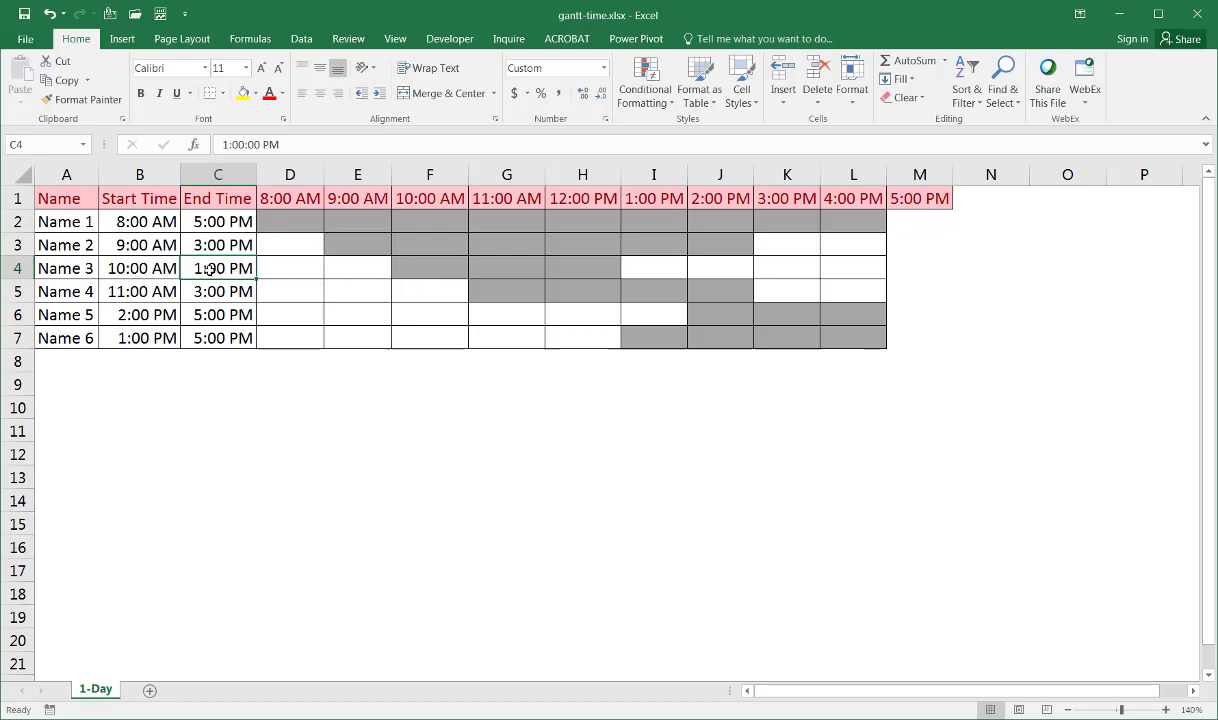
# Set the end time of Name 3 in C4 to 2 pm
pyautogui.moveTo(280, 144); pyautogui.dragTo(205, 142)
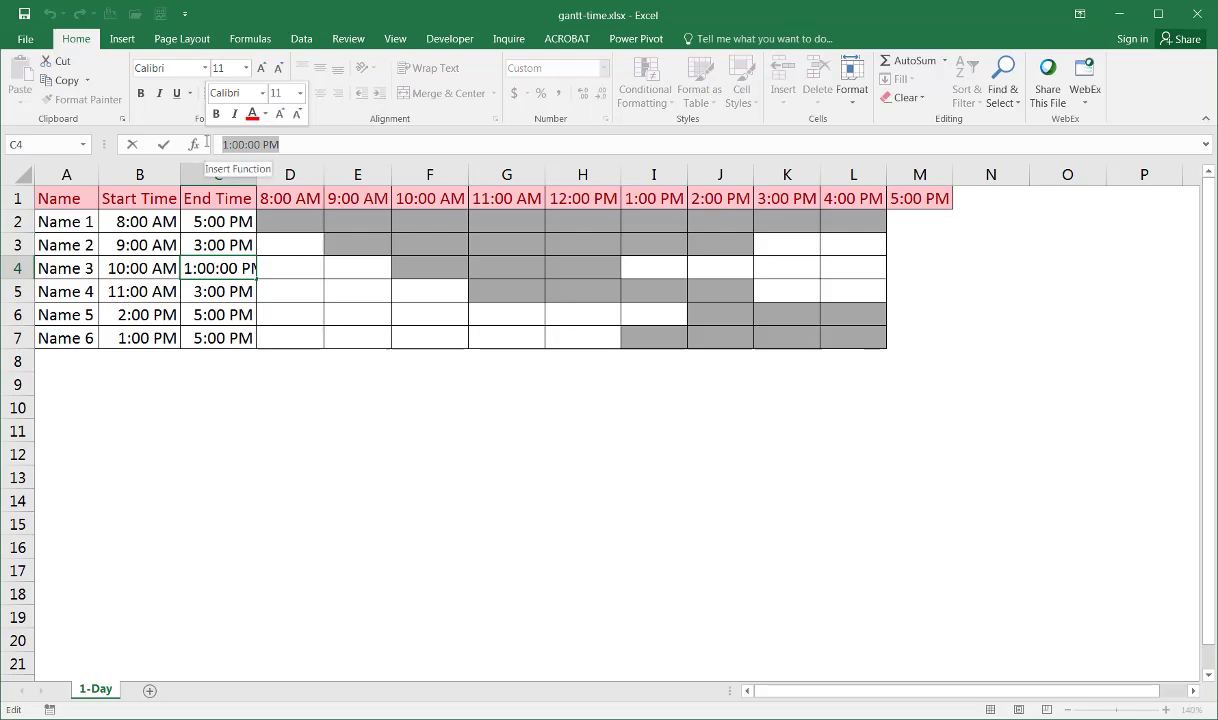
pyautogui.write('2 pm')
pyautogui.press('Return')
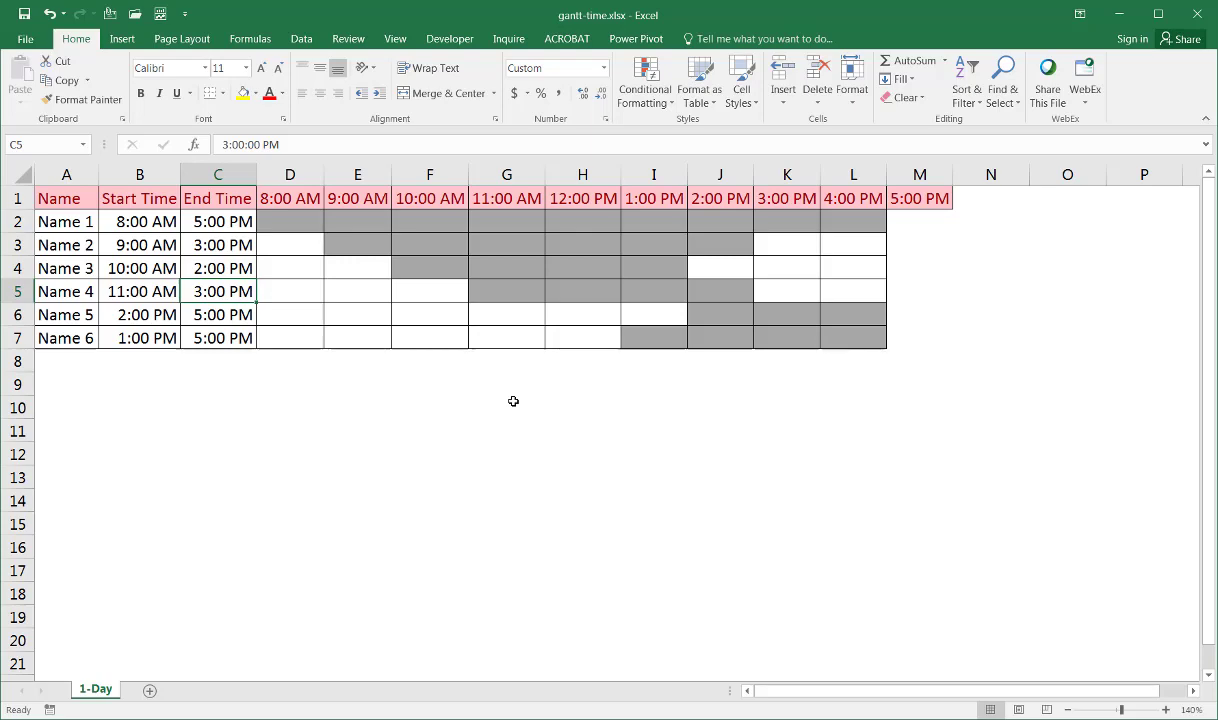
# Add a new worksheet and enter the header Name in A1
pyautogui.click(150, 691)
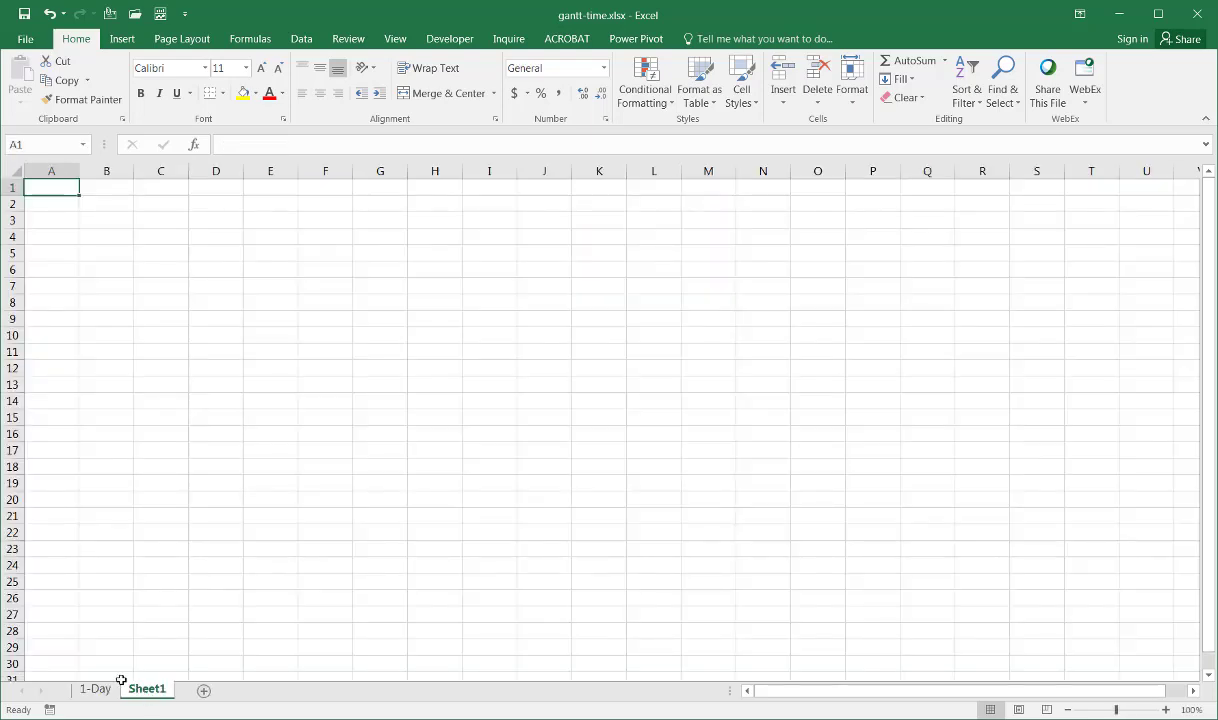
pyautogui.click(113, 689)
pyautogui.click(152, 690)
pyautogui.write('Name')
pyautogui.press('Return')
# Enter Name 1 in A2 and fill the series down to Name 5 in A6
pyautogui.write('n')
pyautogui.press('BackSpace')
pyautogui.press('BackSpace')
pyautogui.write('Name 1')
pyautogui.press('Return')
pyautogui.click(43, 198)
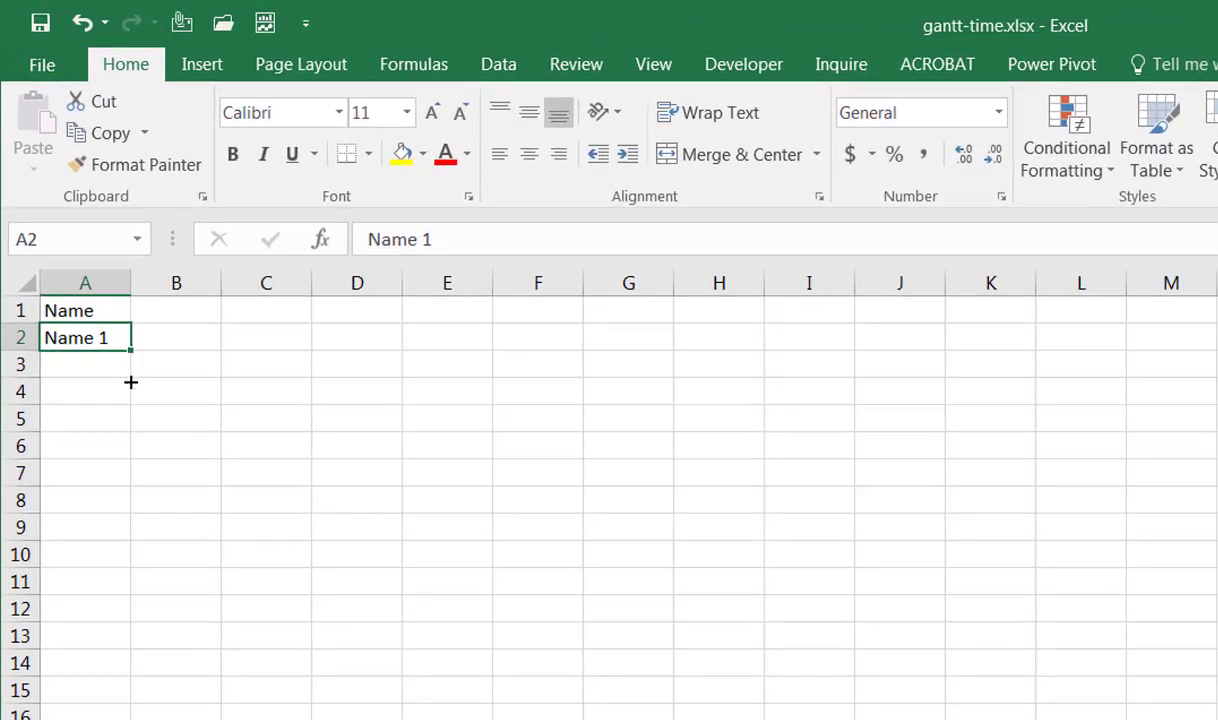
pyautogui.moveTo(131, 350); pyautogui.dragTo(132, 457)
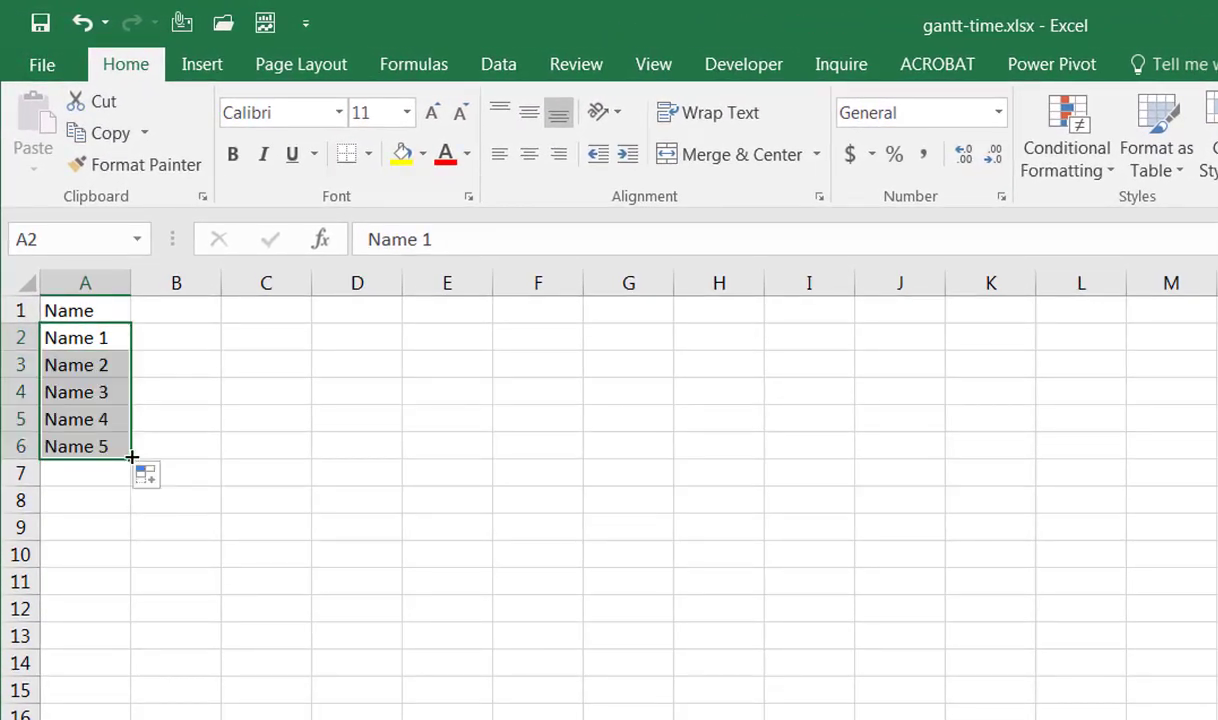
# Enter the headers Time In in B1 and Time Out in C1
pyautogui.click(196, 310)
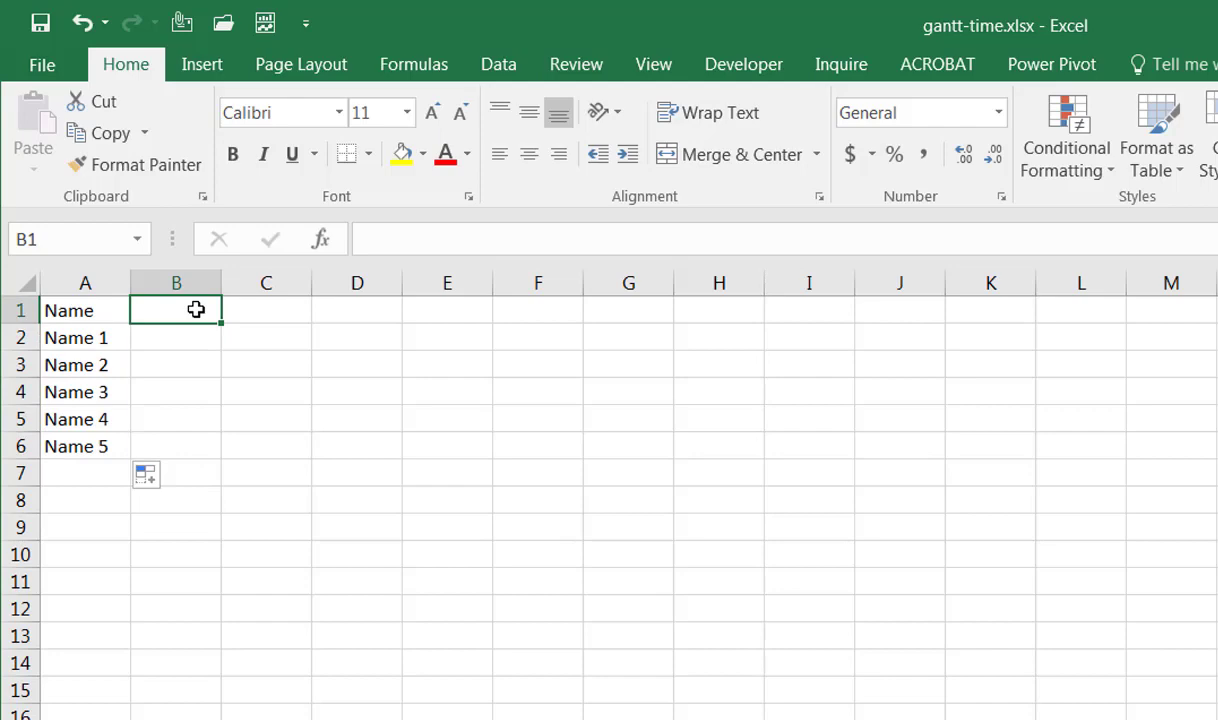
pyautogui.write('Time In')
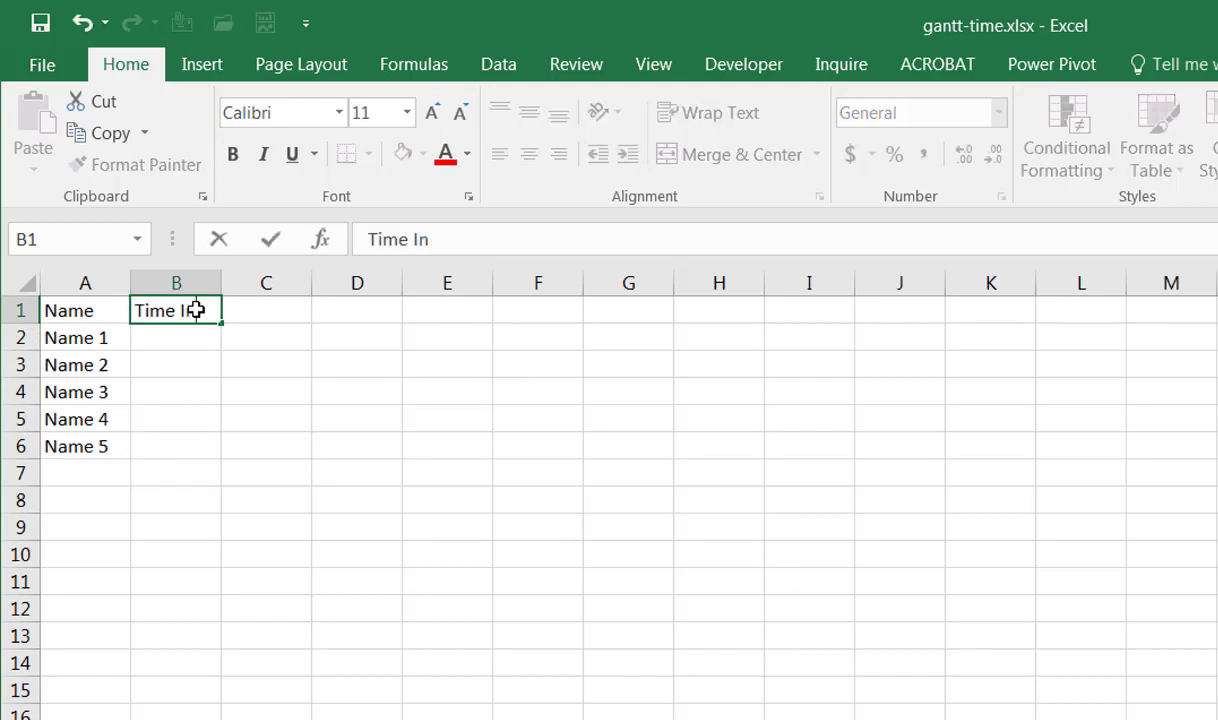
pyautogui.press('Tab')
pyautogui.write('Time Out')
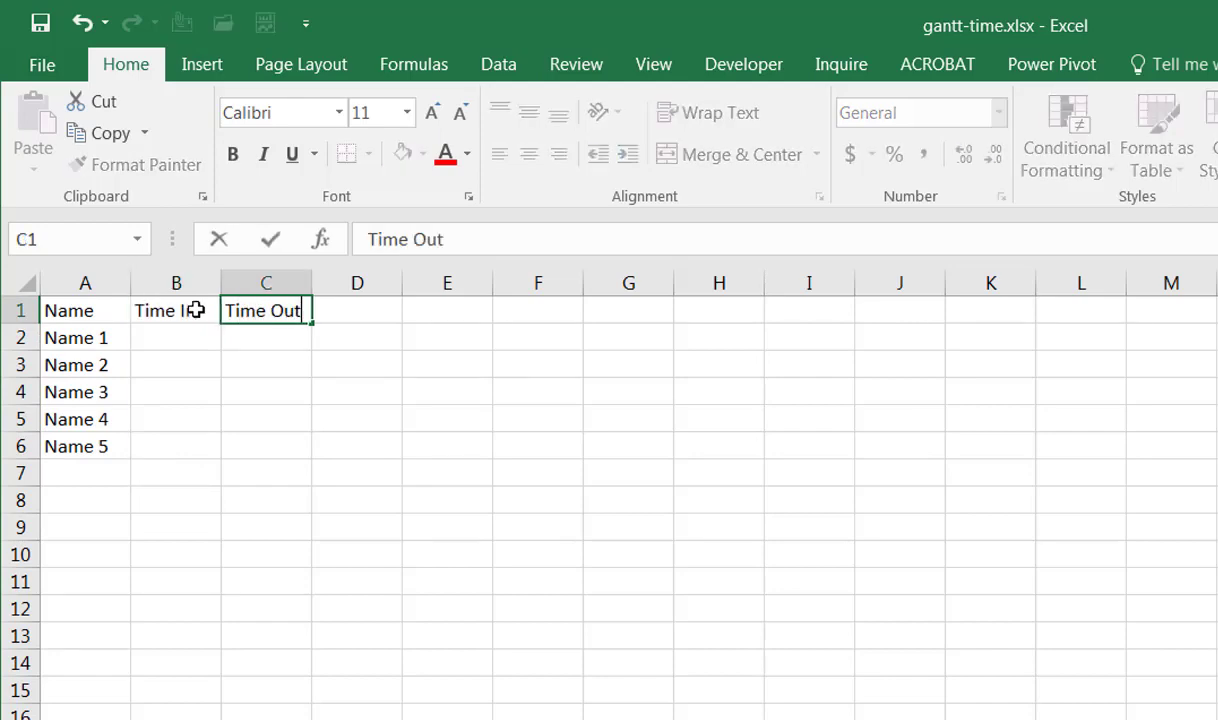
pyautogui.press('Return')
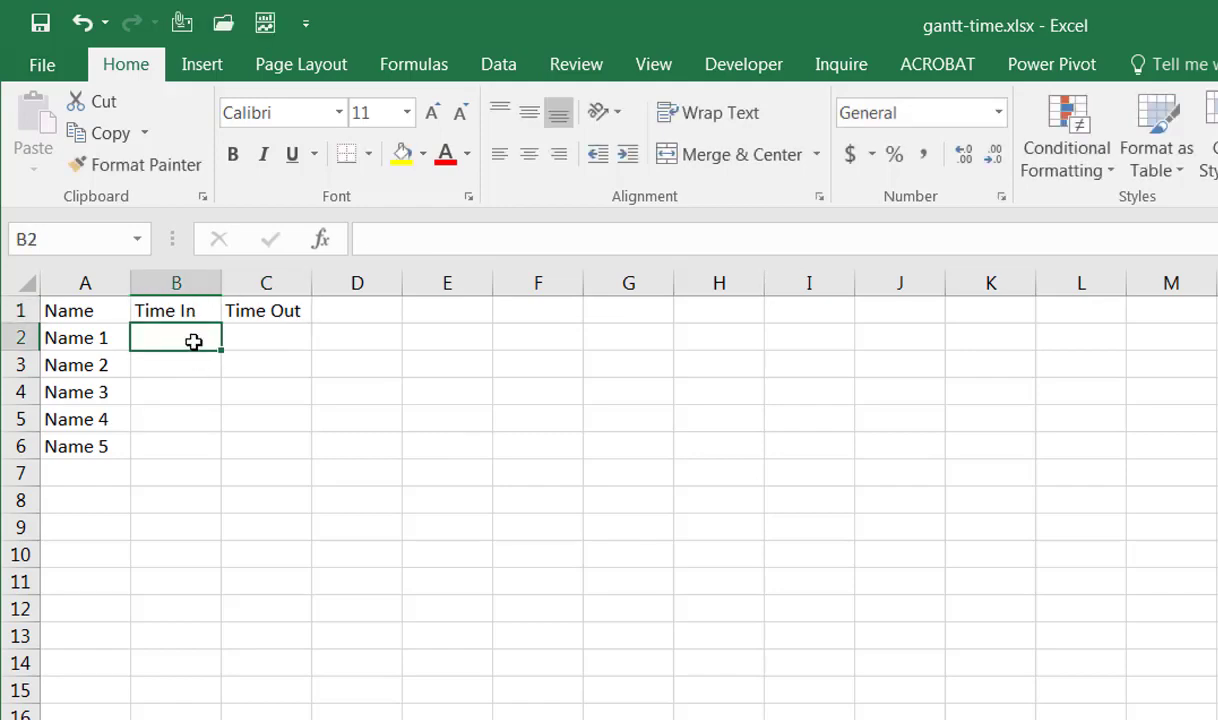
# Enter the first schedule time, 8:00 am, in D1
pyautogui.click(372, 315)
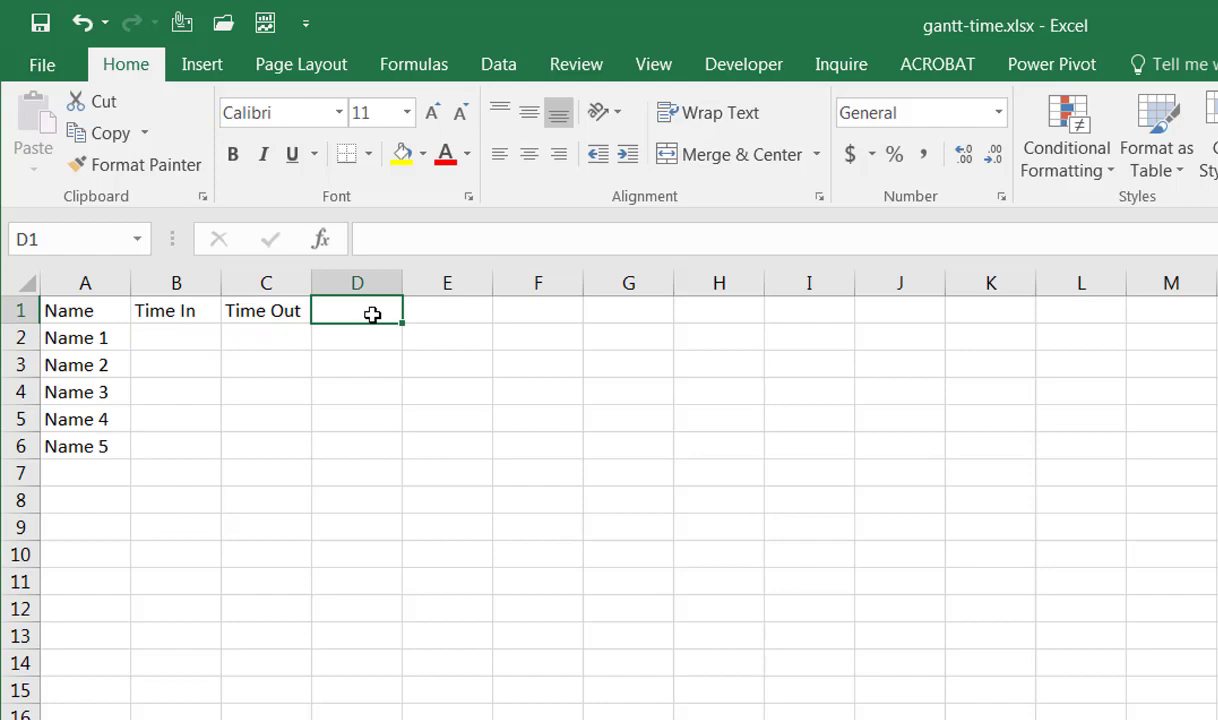
pyautogui.write('8 a')
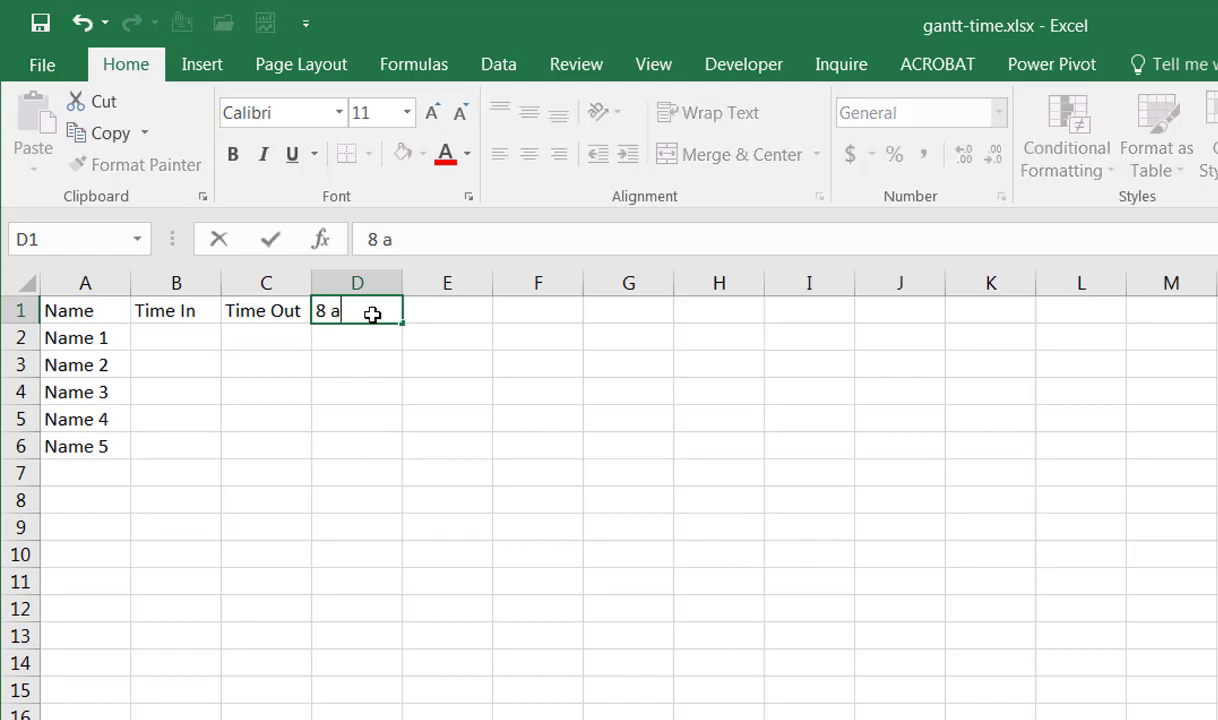
pyautogui.press('BackSpace')
pyautogui.press('BackSpace')
pyautogui.write(':00 am')
pyautogui.press('Return')
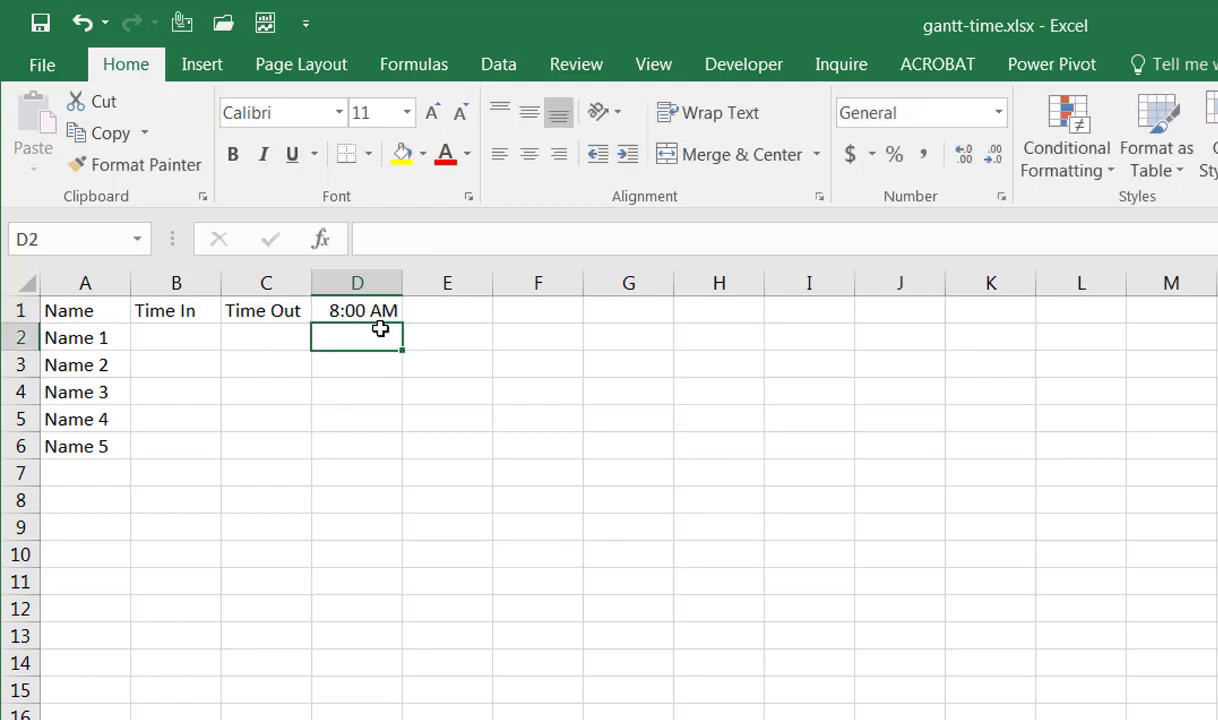
# Apply the General number format to the time in D1 to expose its underlying decimal value
pyautogui.click(368, 312)
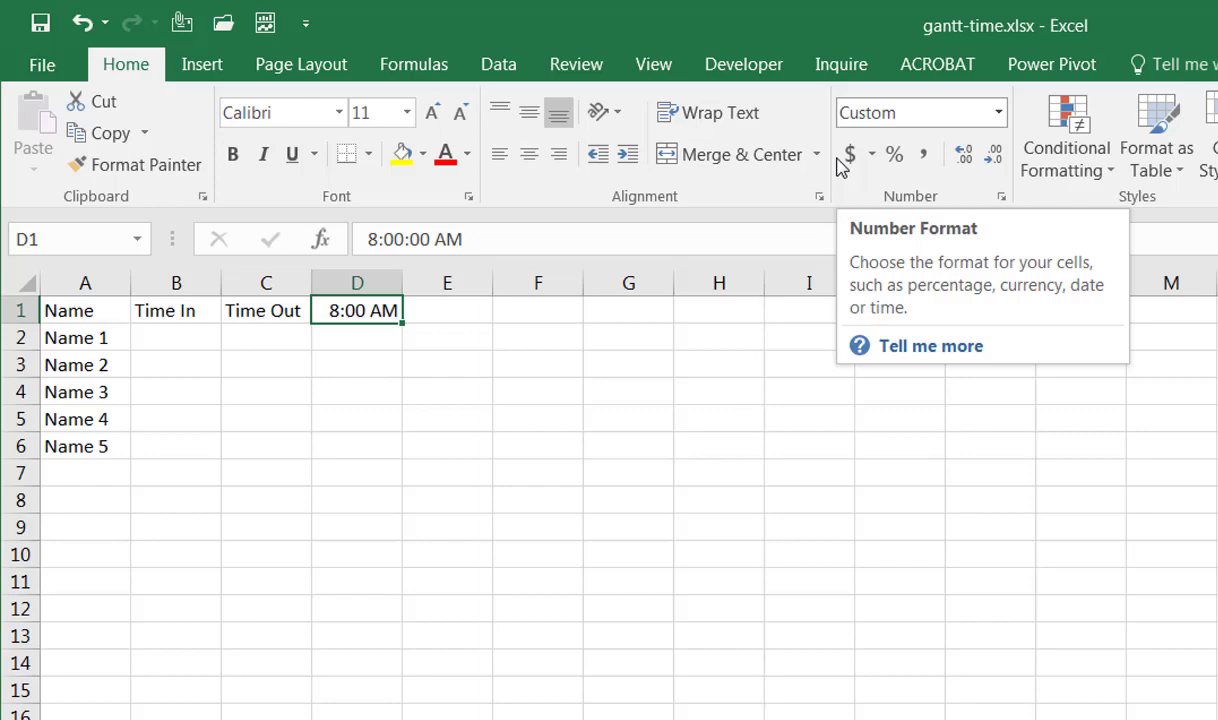
pyautogui.click(1000, 114)
pyautogui.click(990, 147)
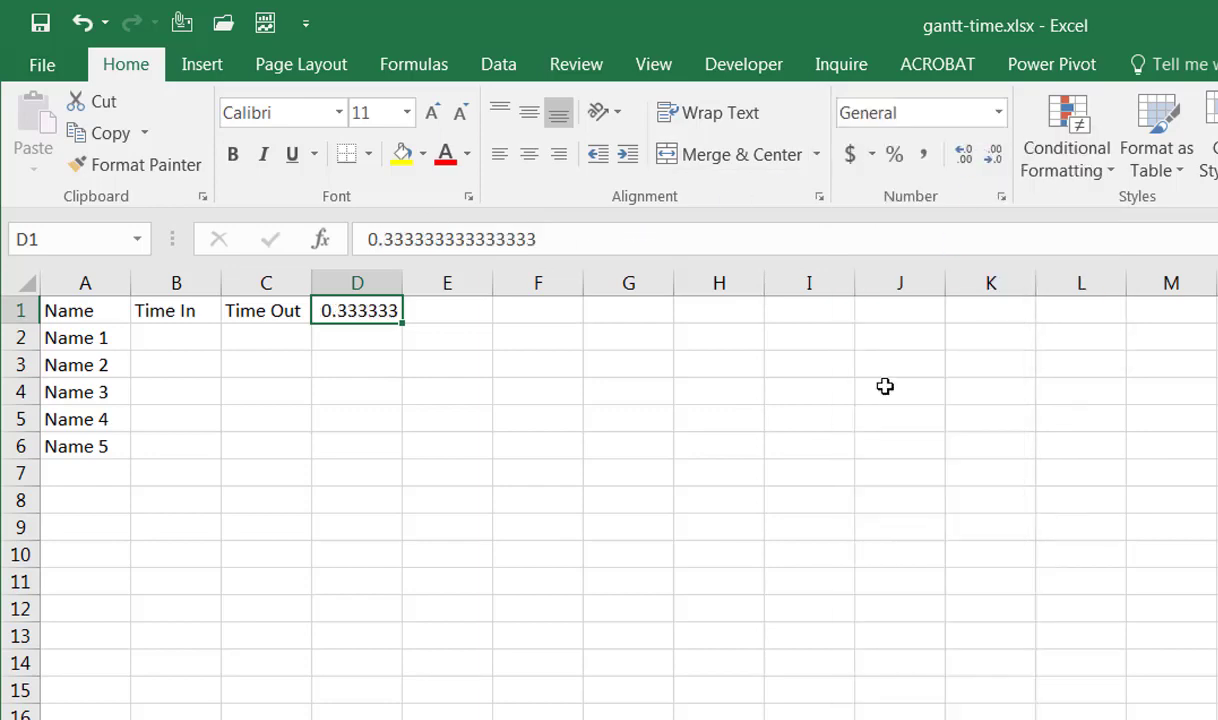
pyautogui.click(748, 492)
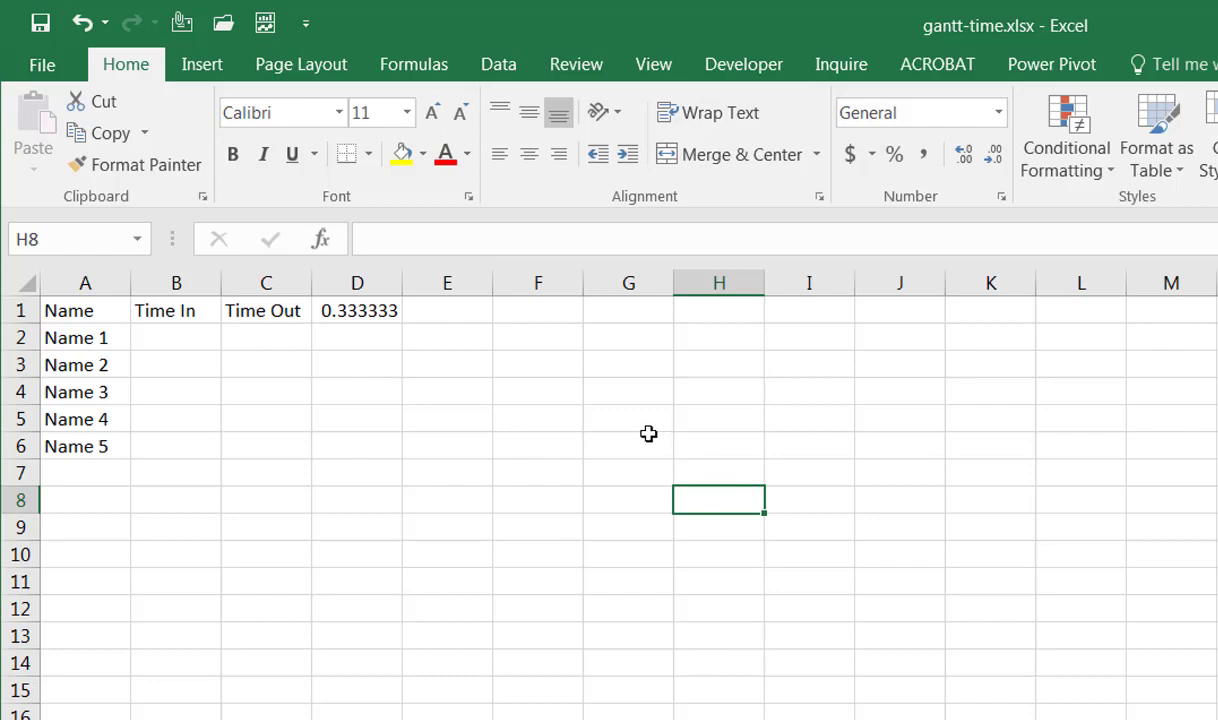
pyautogui.click(372, 311)
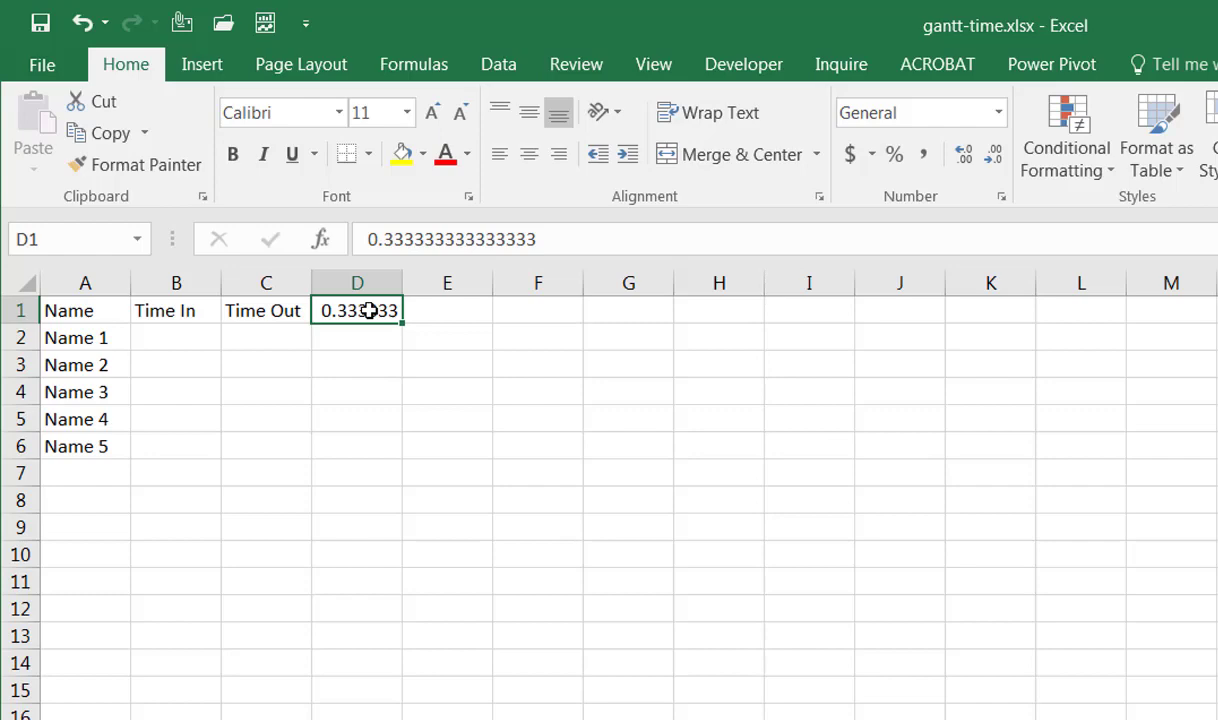
# Calculate =8/24 in E1 for comparison with the value in D1, and clear E1 again
pyautogui.click(470, 315)
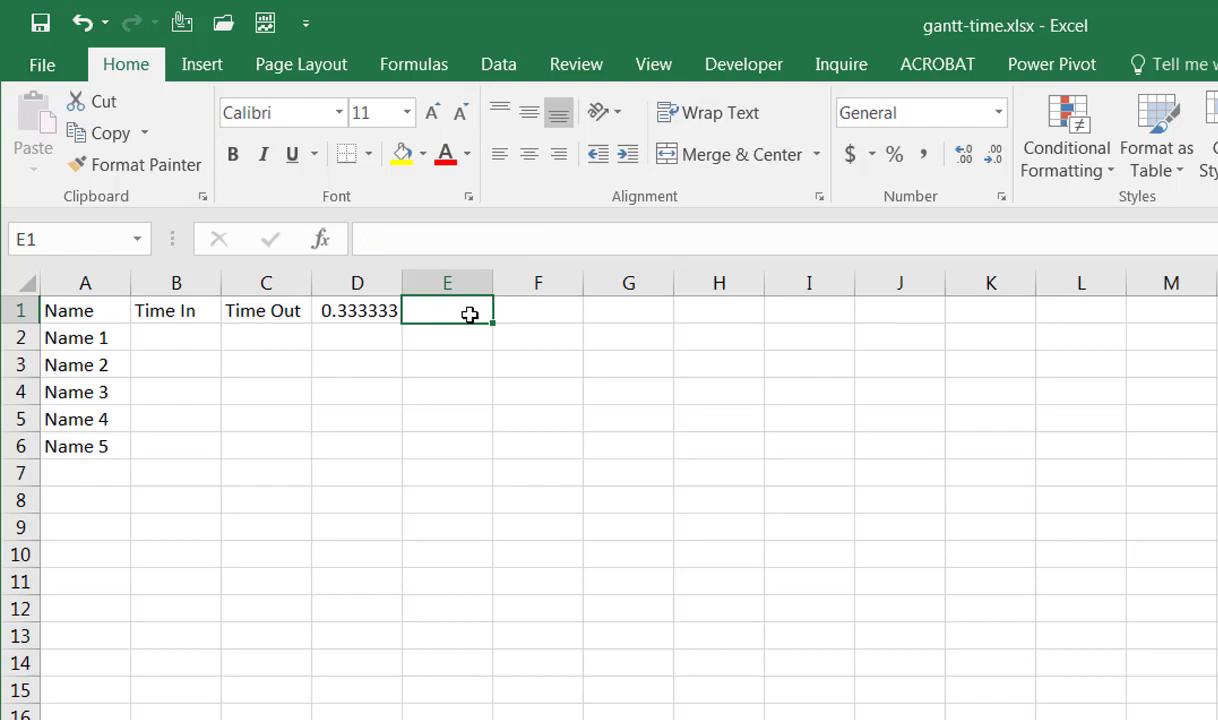
pyautogui.write('=8.')
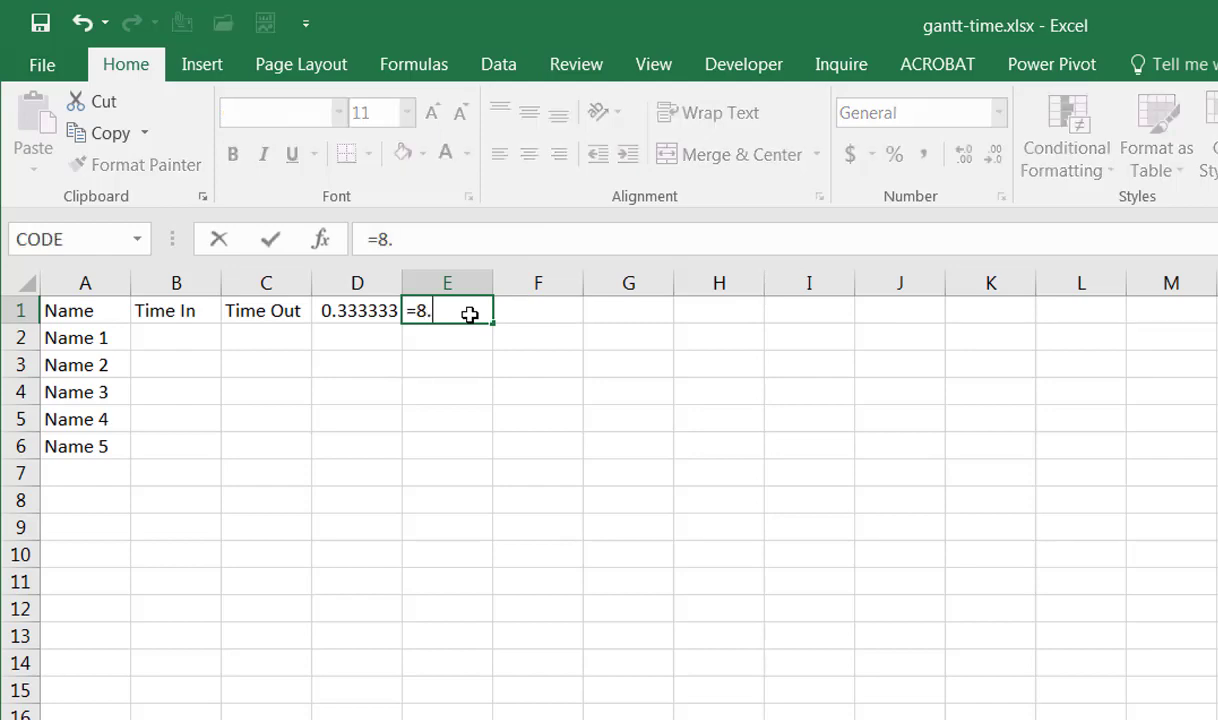
pyautogui.press('BackSpace')
pyautogui.write('/24')
pyautogui.press('Return')
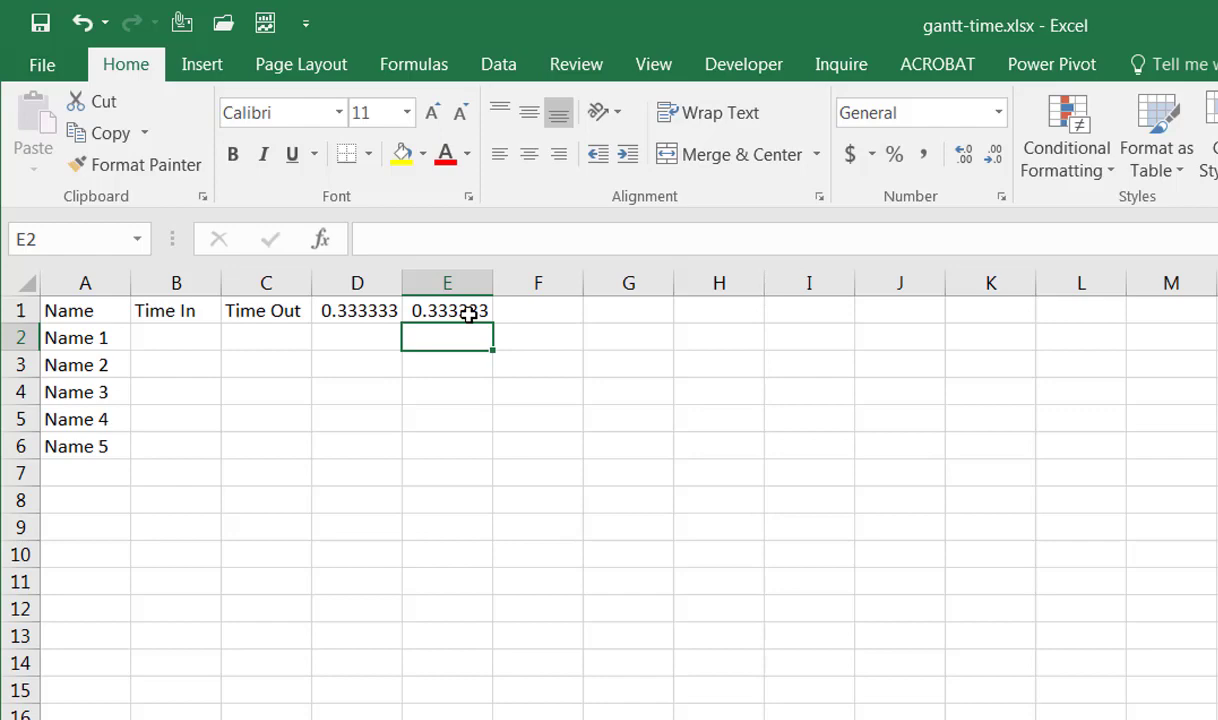
pyautogui.click(468, 314)
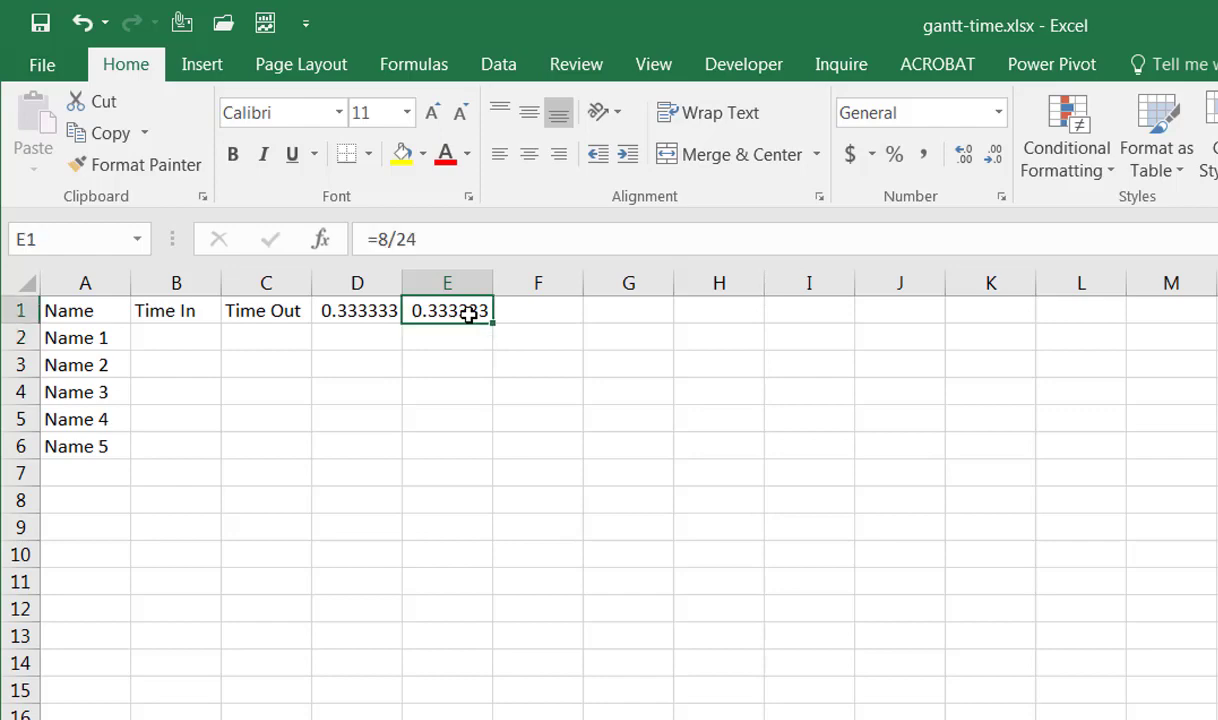
pyautogui.press('Delete')
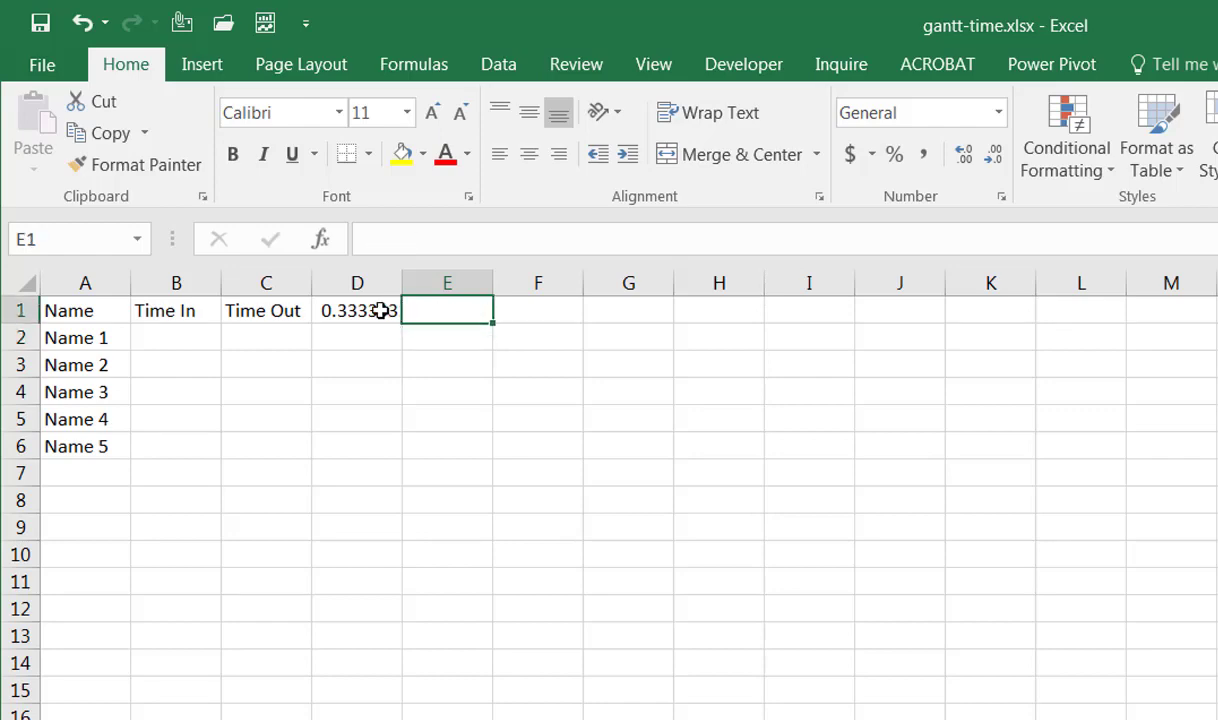
# Apply the custom number format h:mm AM/PM to the decimal time value in D1
pyautogui.click(381, 312)
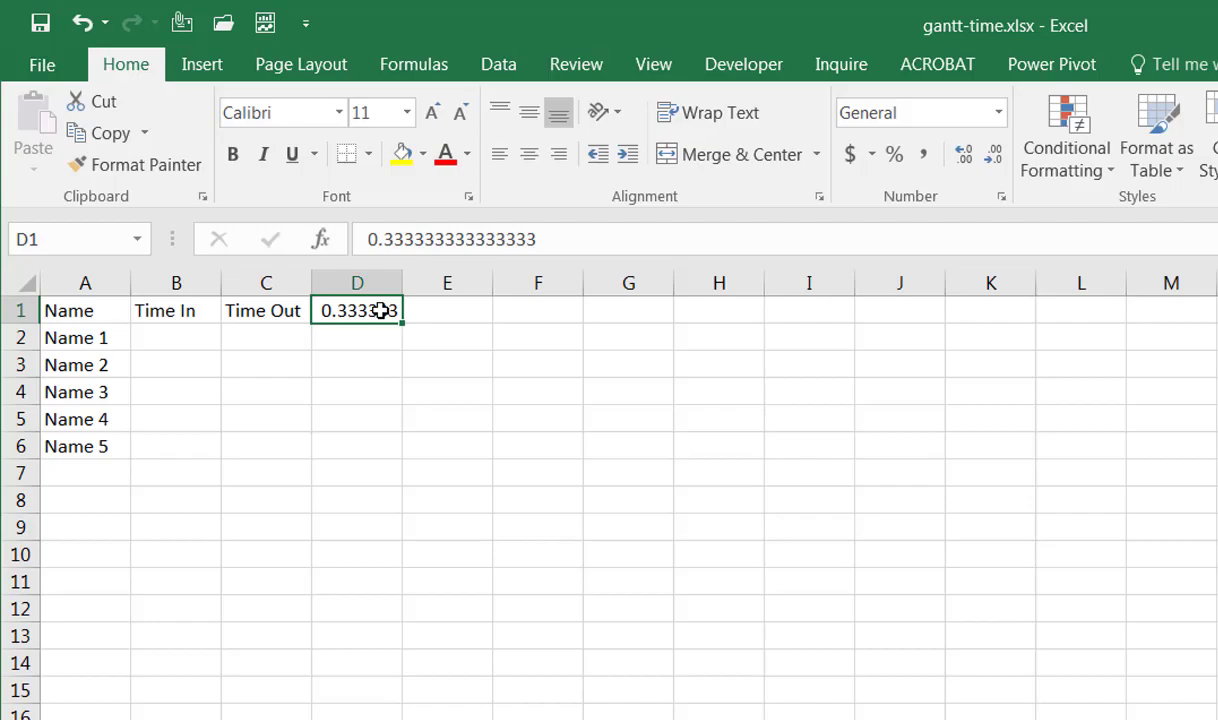
pyautogui.click(998, 112)
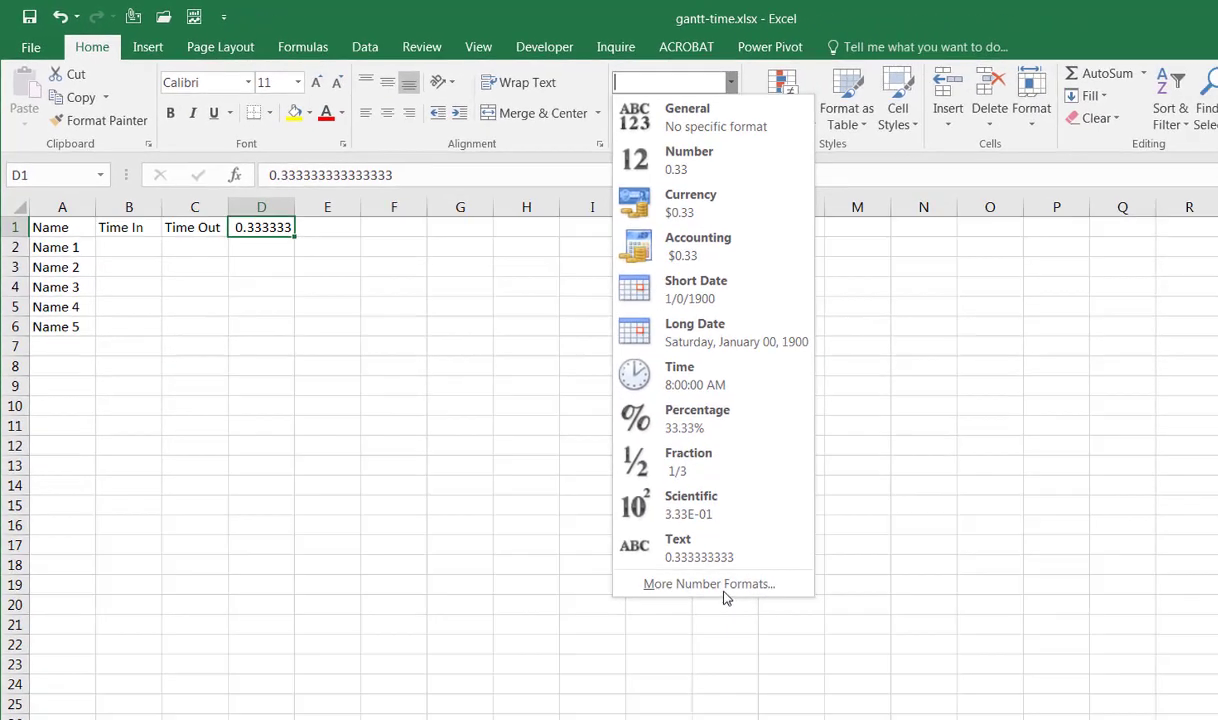
pyautogui.press('Escape')
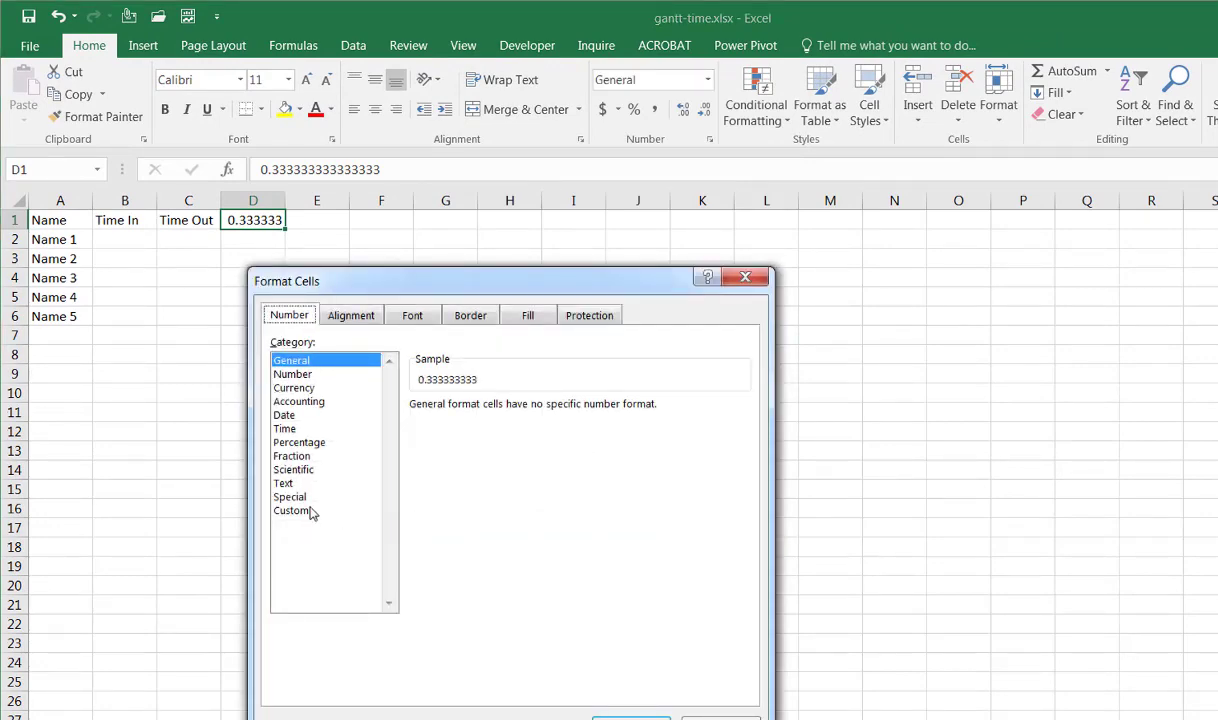
pyautogui.click(300, 511)
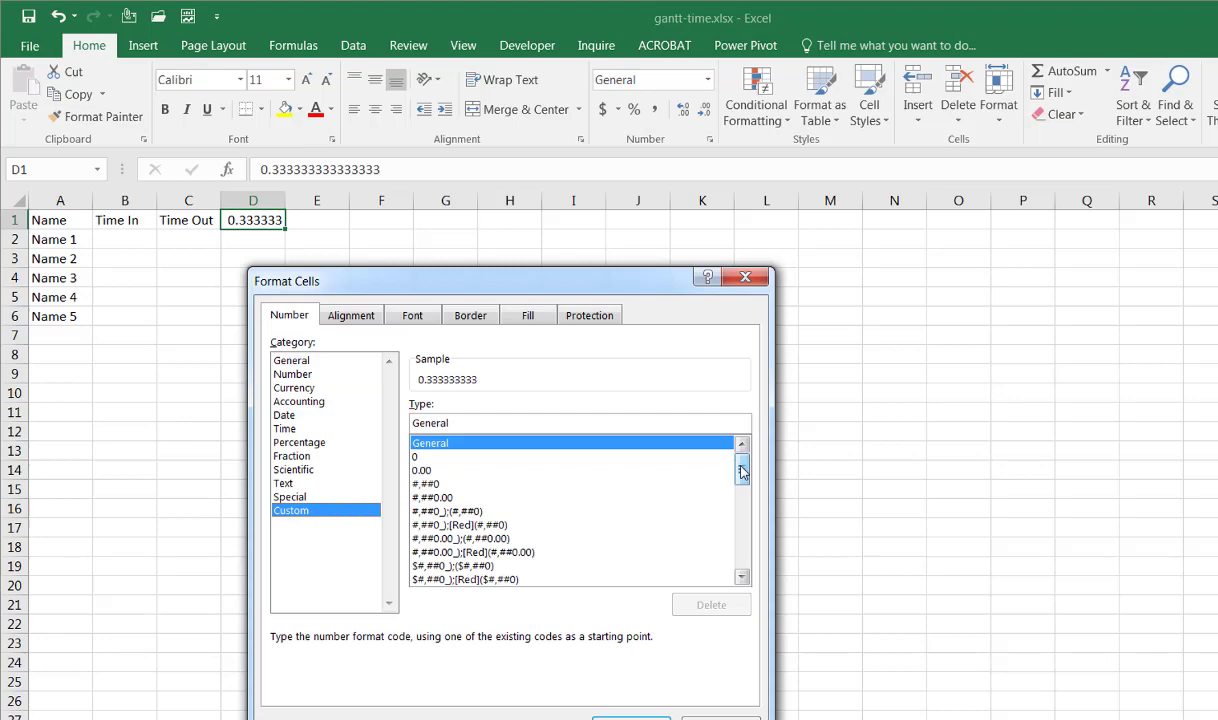
pyautogui.moveTo(742, 473); pyautogui.dragTo(750, 533)
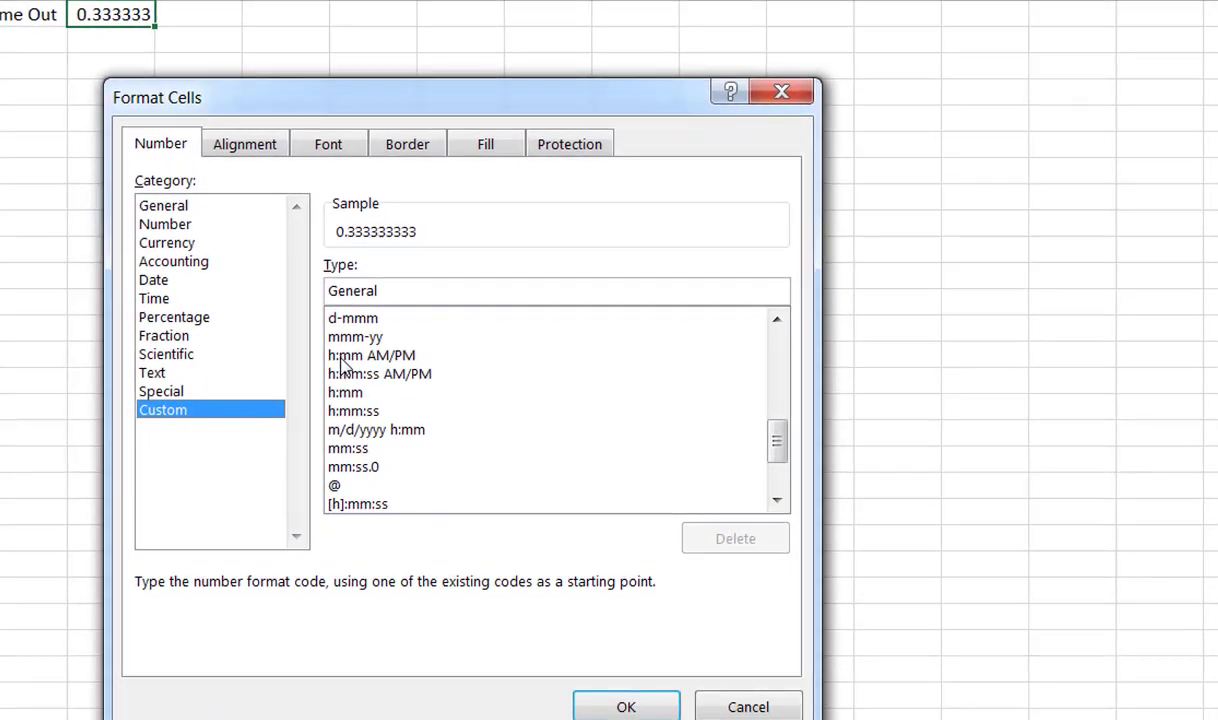
pyautogui.click(340, 358)
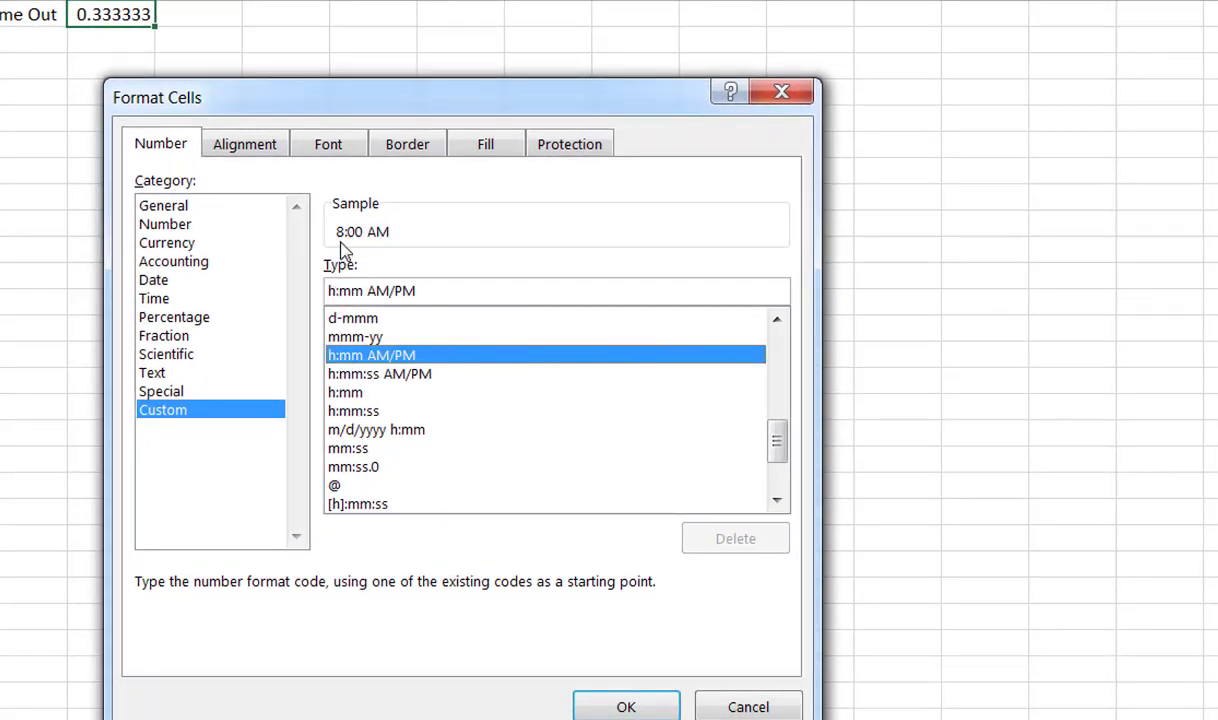
pyautogui.click(620, 706)
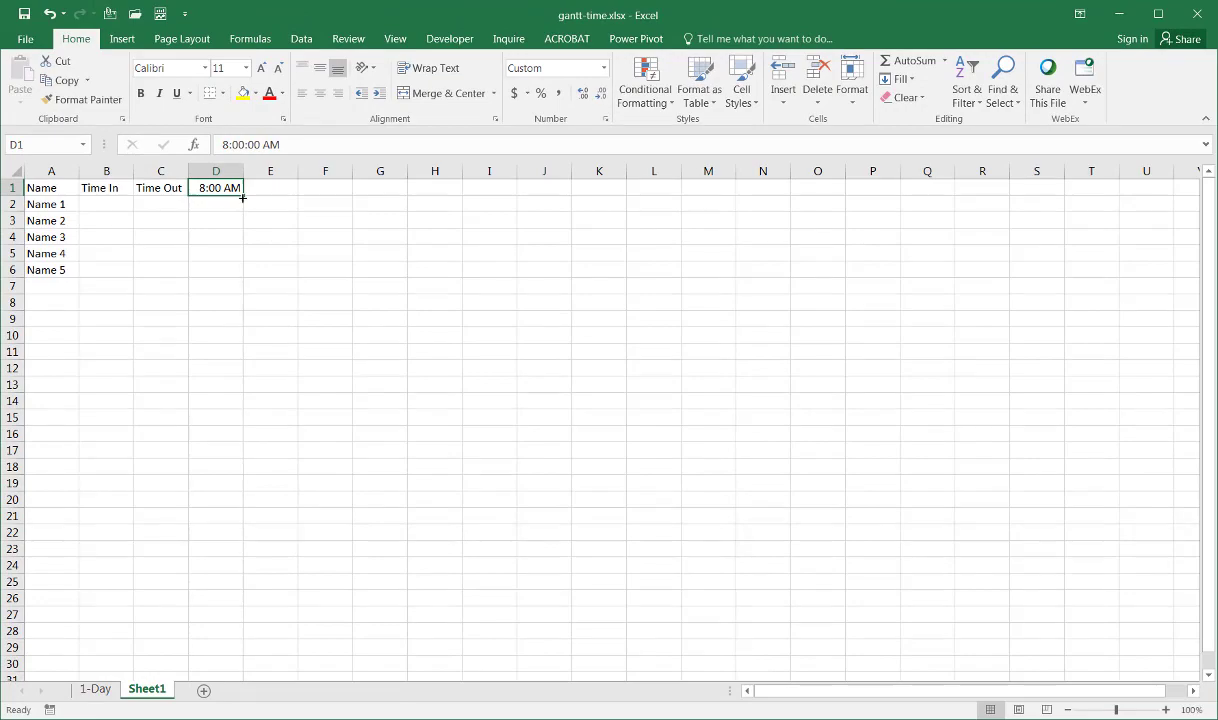
# Fill the time in D1 across row 1 in hourly increments up to 5:00 PM in M1
pyautogui.moveTo(242, 198); pyautogui.dragTo(354, 206)
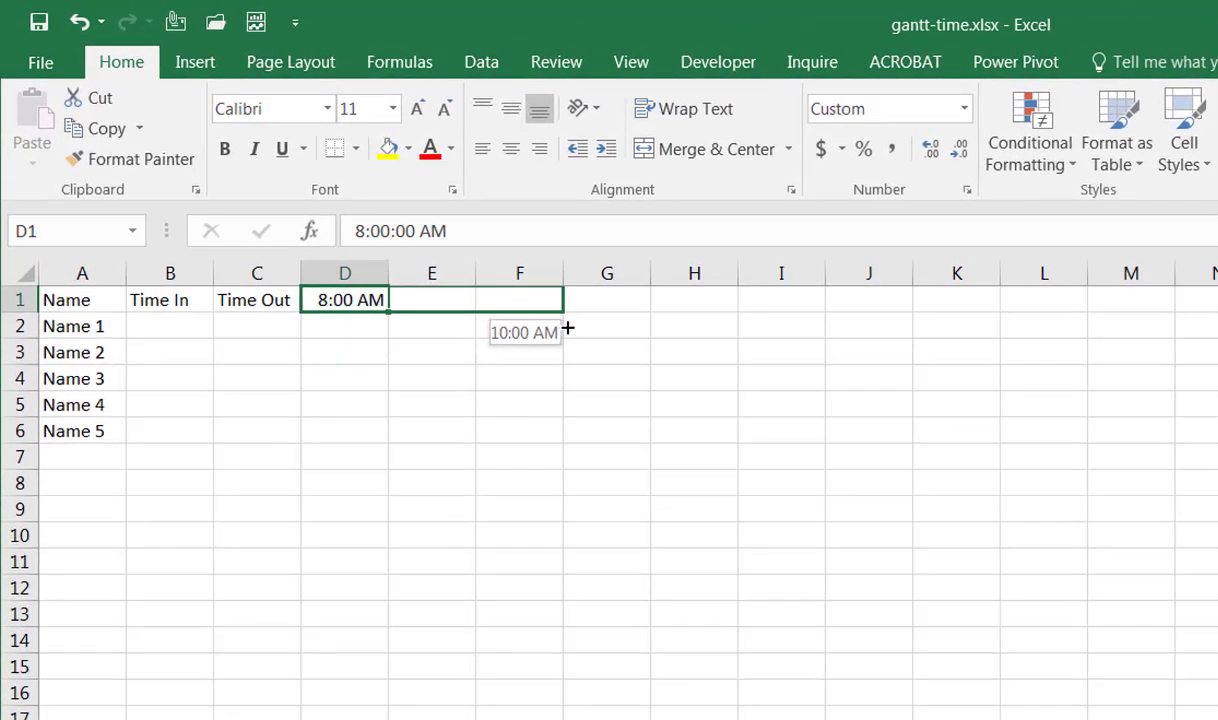
pyautogui.moveTo(567, 328); pyautogui.dragTo(1150, 313)
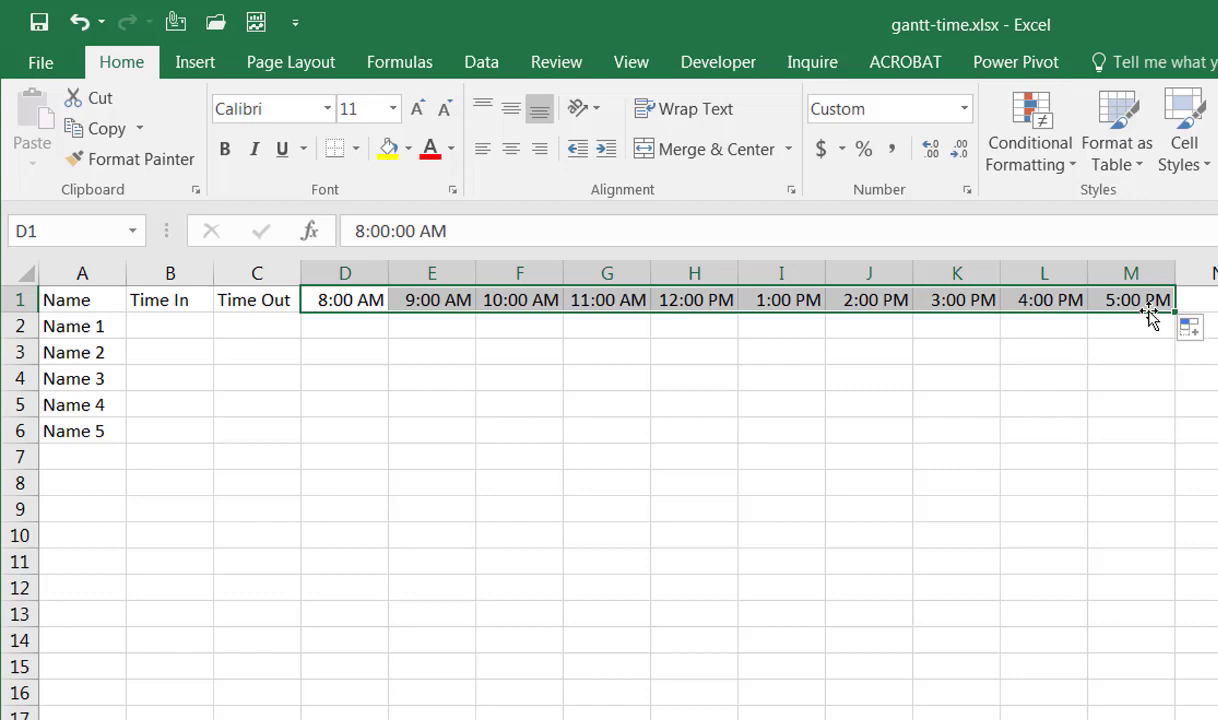
# Enter 8:30 am in E1 and extend D1:E1 across row 1 as half-hour increments up to 2:30 PM in Q1
pyautogui.click(426, 303)
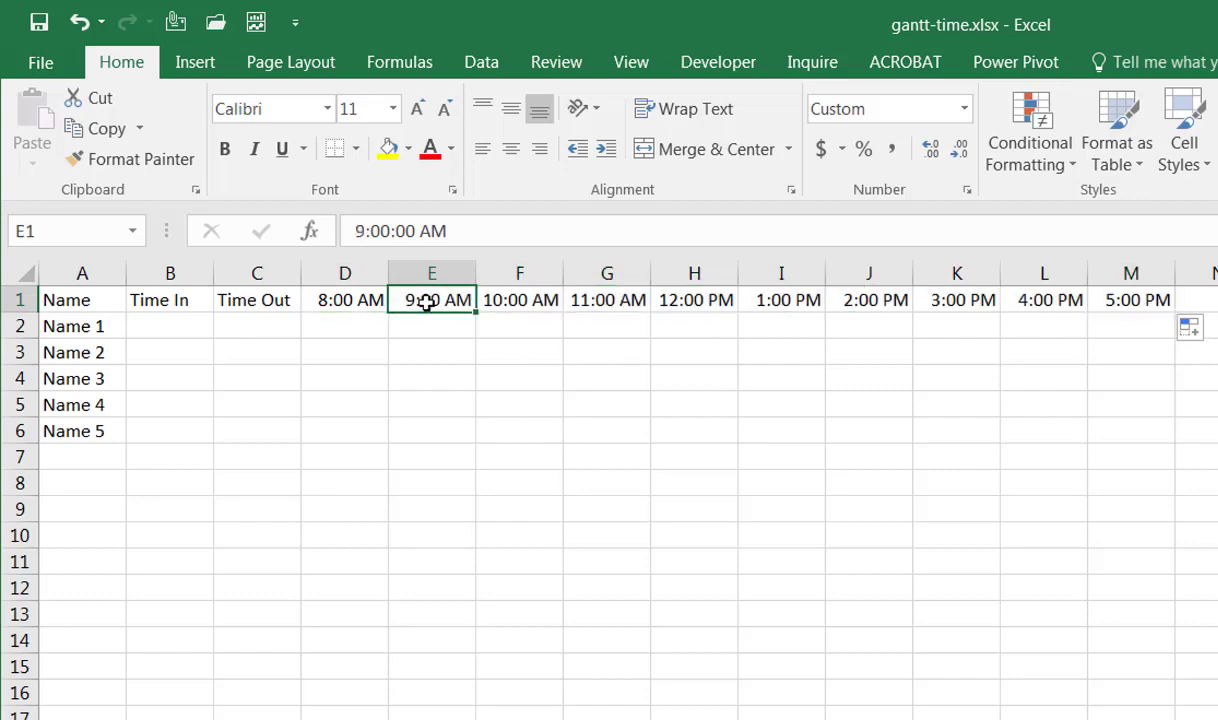
pyautogui.write('8:30-')
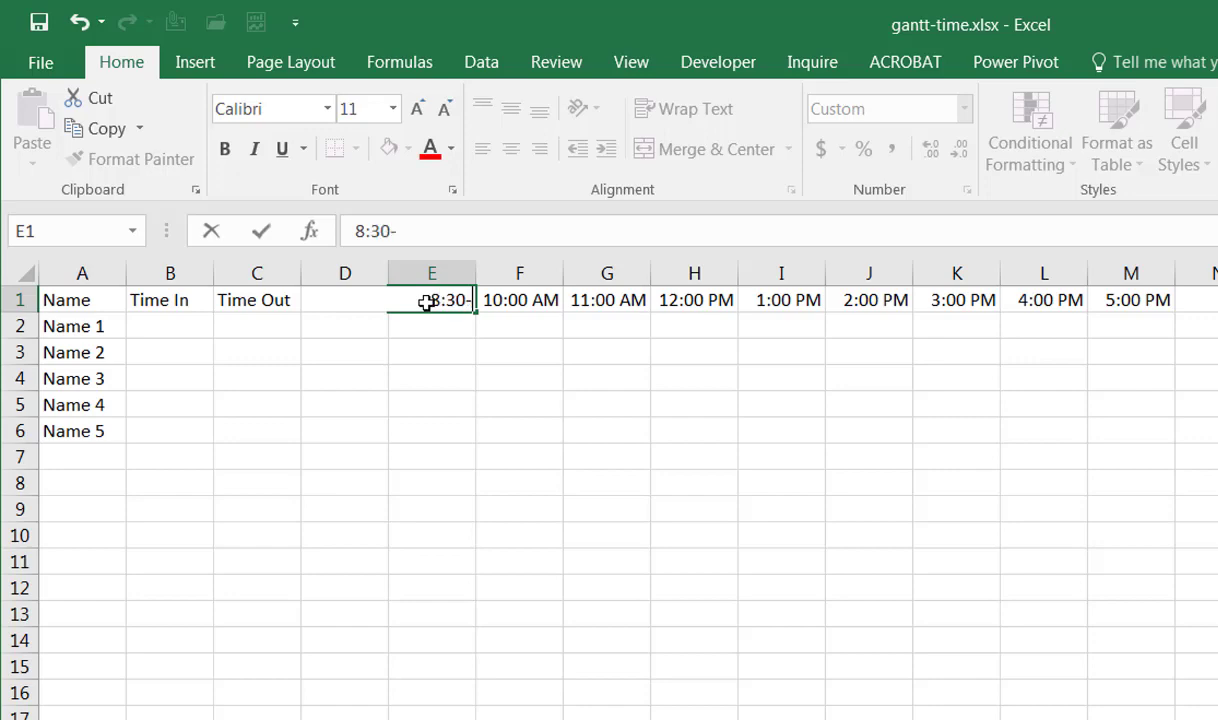
pyautogui.press('BackSpace')
pyautogui.write('am')
pyautogui.press('Return')
pyautogui.moveTo(372, 300); pyautogui.dragTo(1216, 312)
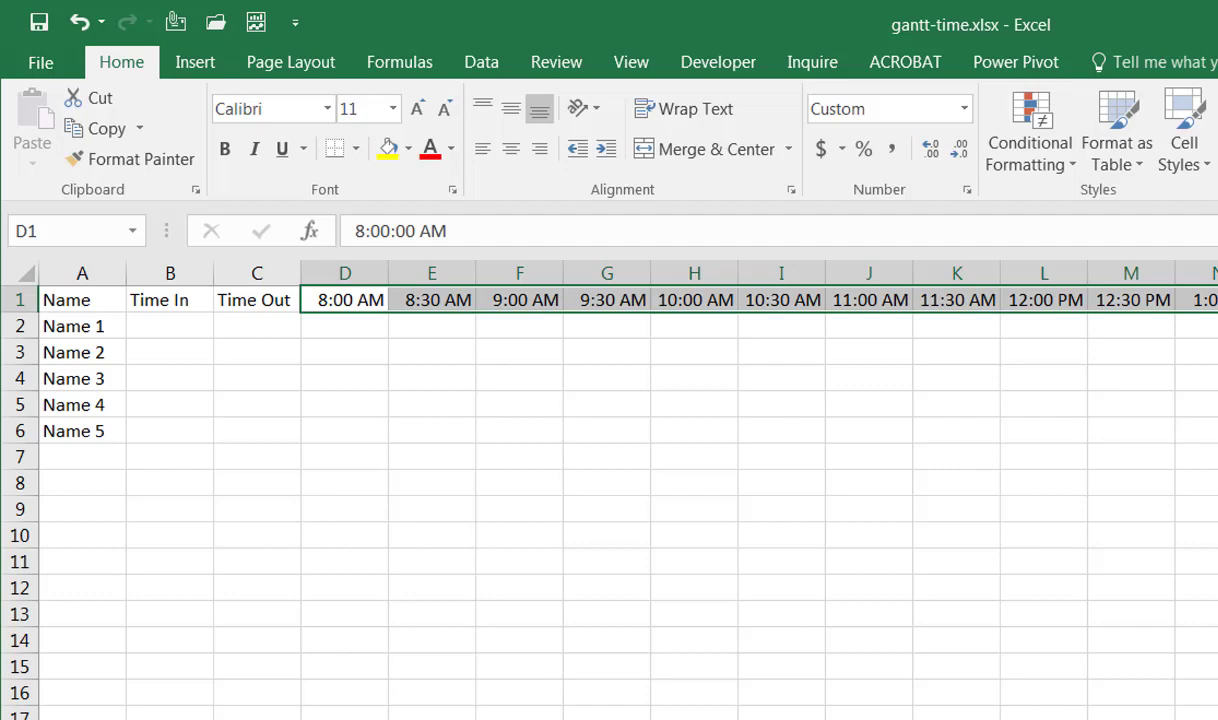
# Enter 9 am in E1 and extend D1:E1 across row 1 as an hourly series up to 5:00 PM in M1
pyautogui.click(456, 298)
pyautogui.write('9')
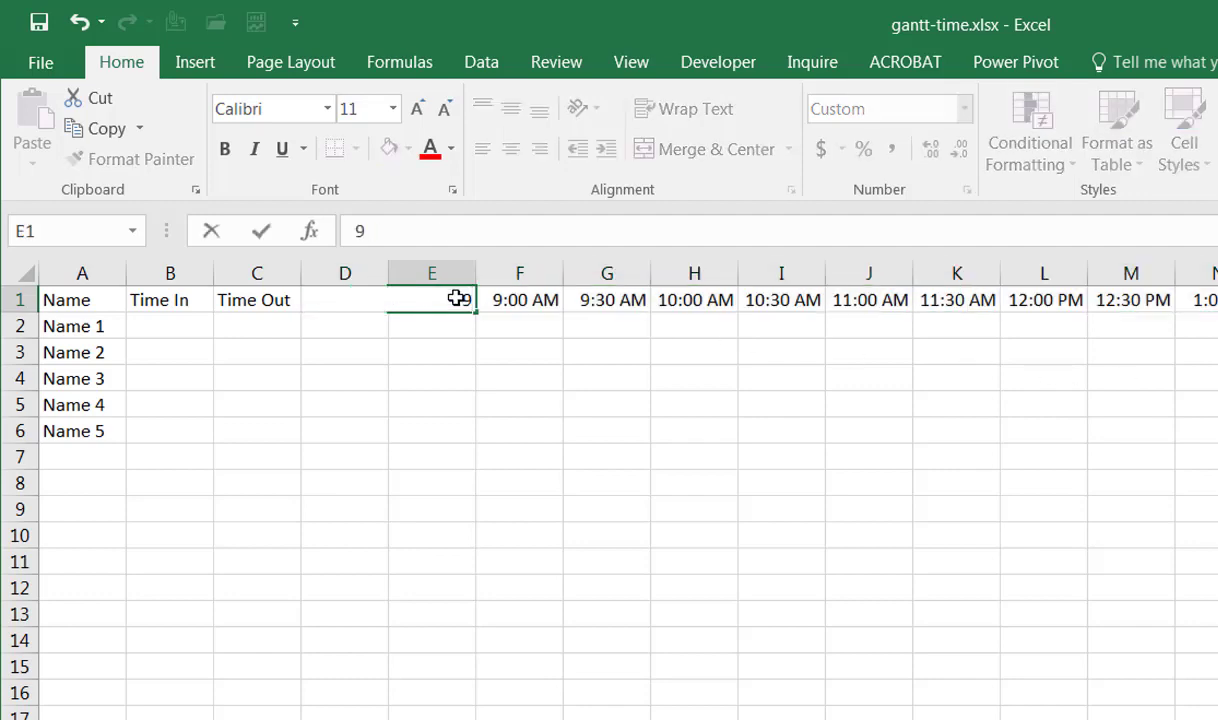
pyautogui.write(' am')
pyautogui.press('Return')
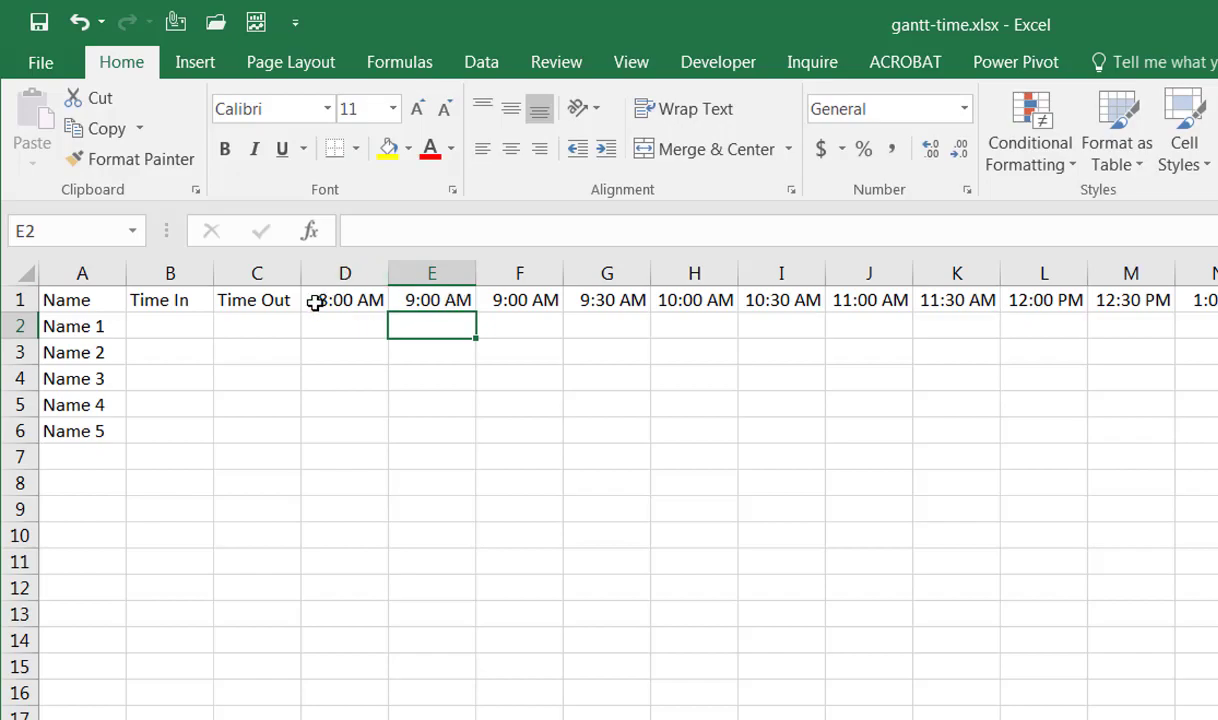
pyautogui.moveTo(318, 302); pyautogui.dragTo(484, 310)
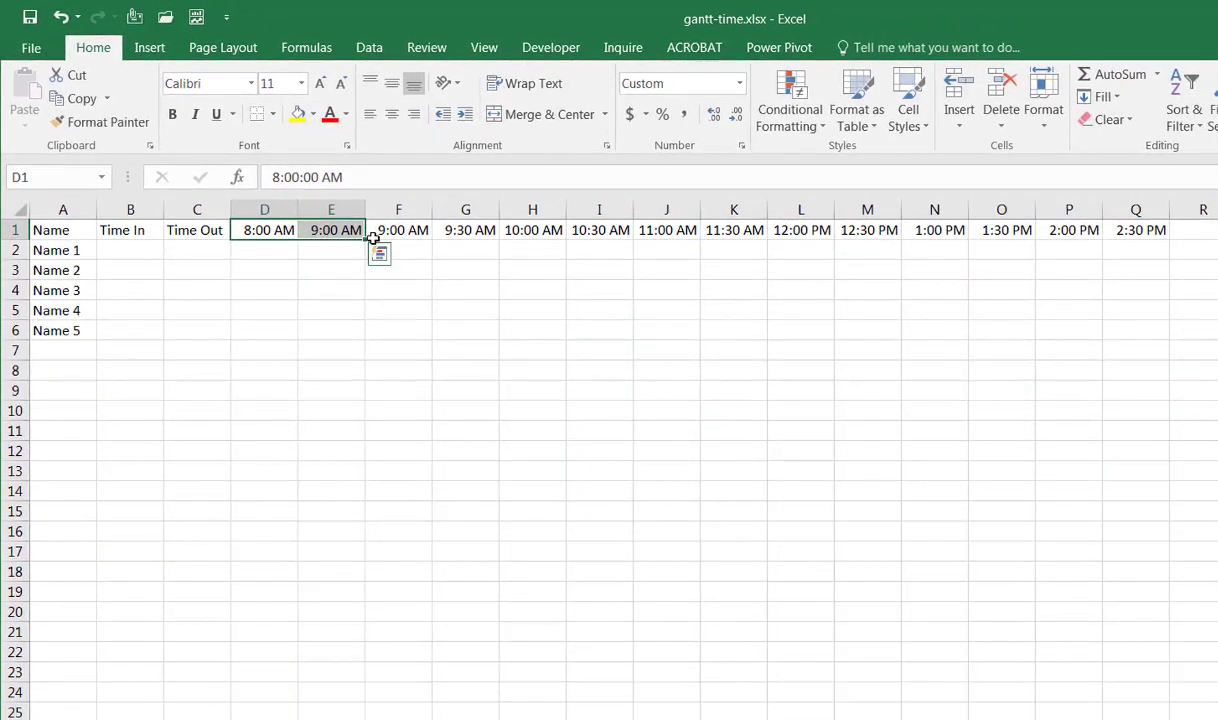
pyautogui.moveTo(367, 240); pyautogui.dragTo(903, 248)
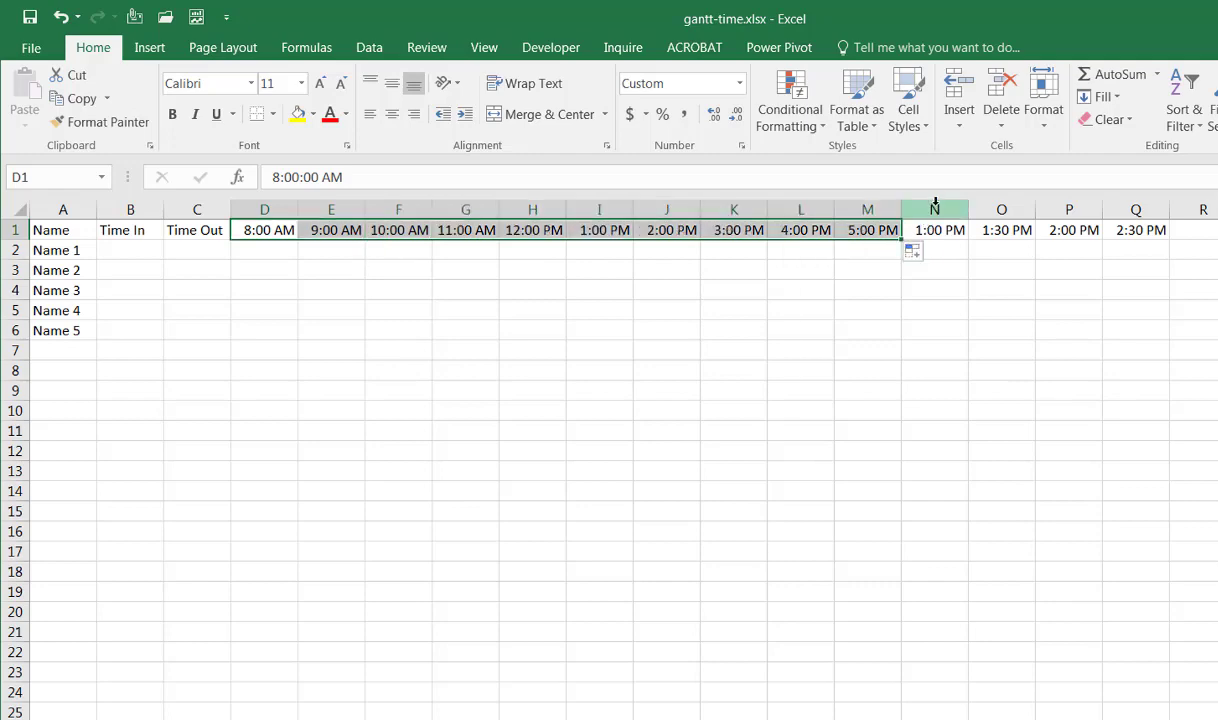
# Clear the leftover half-hour times from columns N through Q
pyautogui.moveTo(935, 207); pyautogui.dragTo(1145, 193)
pyautogui.press('Delete')
pyautogui.click(493, 322)
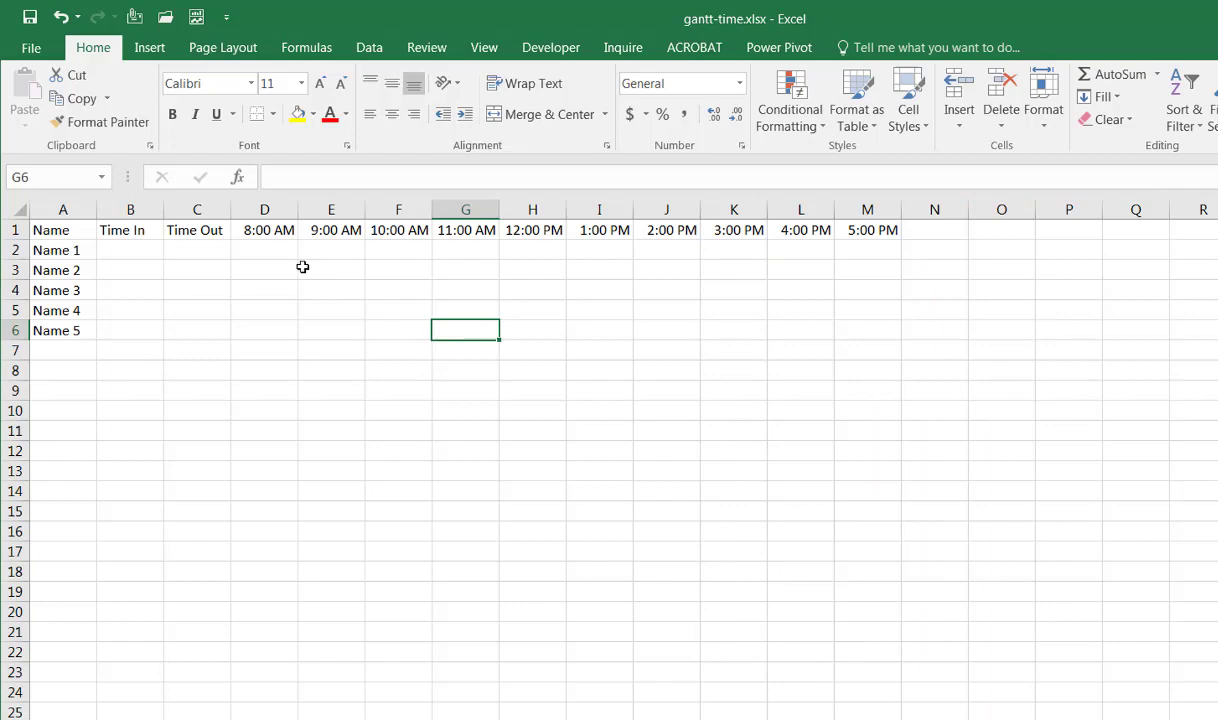
# Enter 8 am as Time In and 5 pm as Time Out for Name 1 in row 2
pyautogui.click(132, 255)
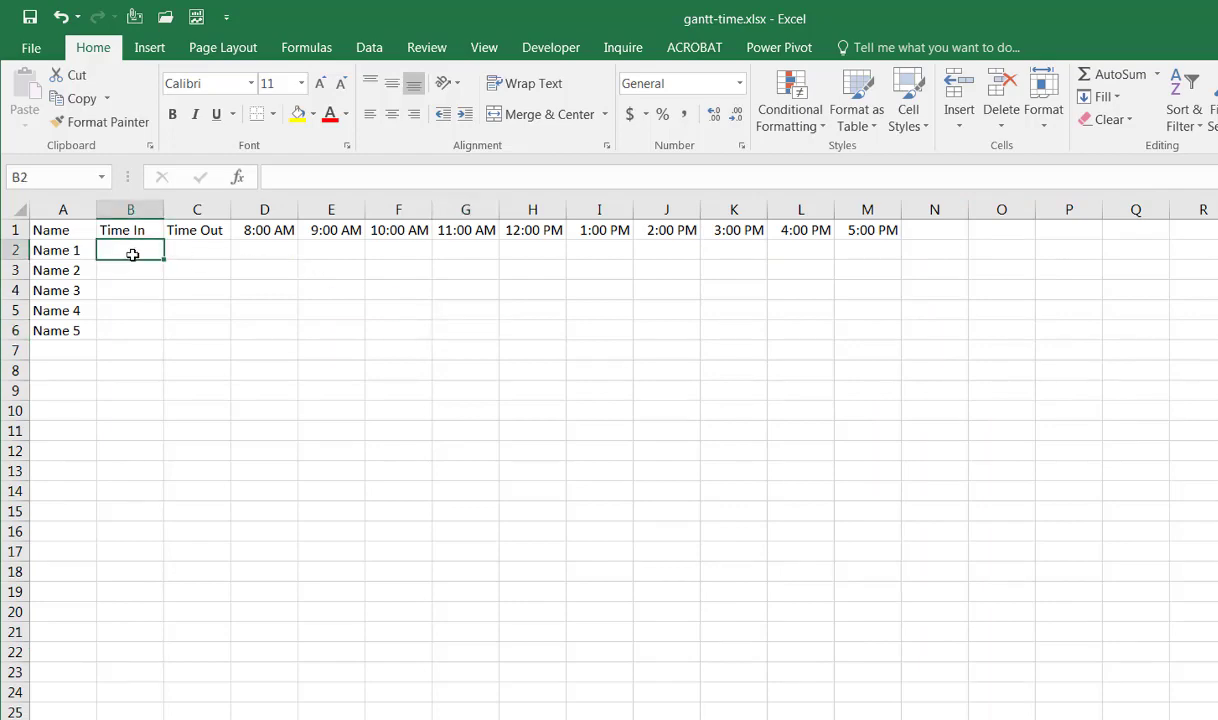
pyautogui.write('8 am')
pyautogui.press('Tab')
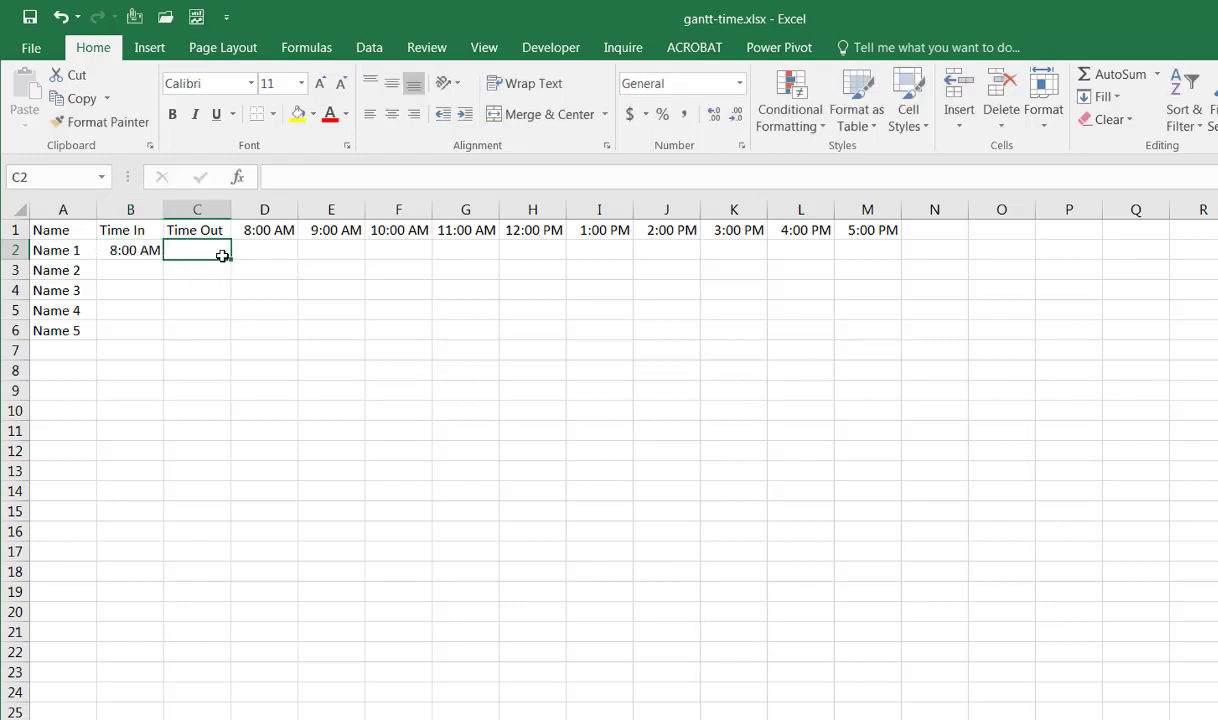
pyautogui.write('5 pm')
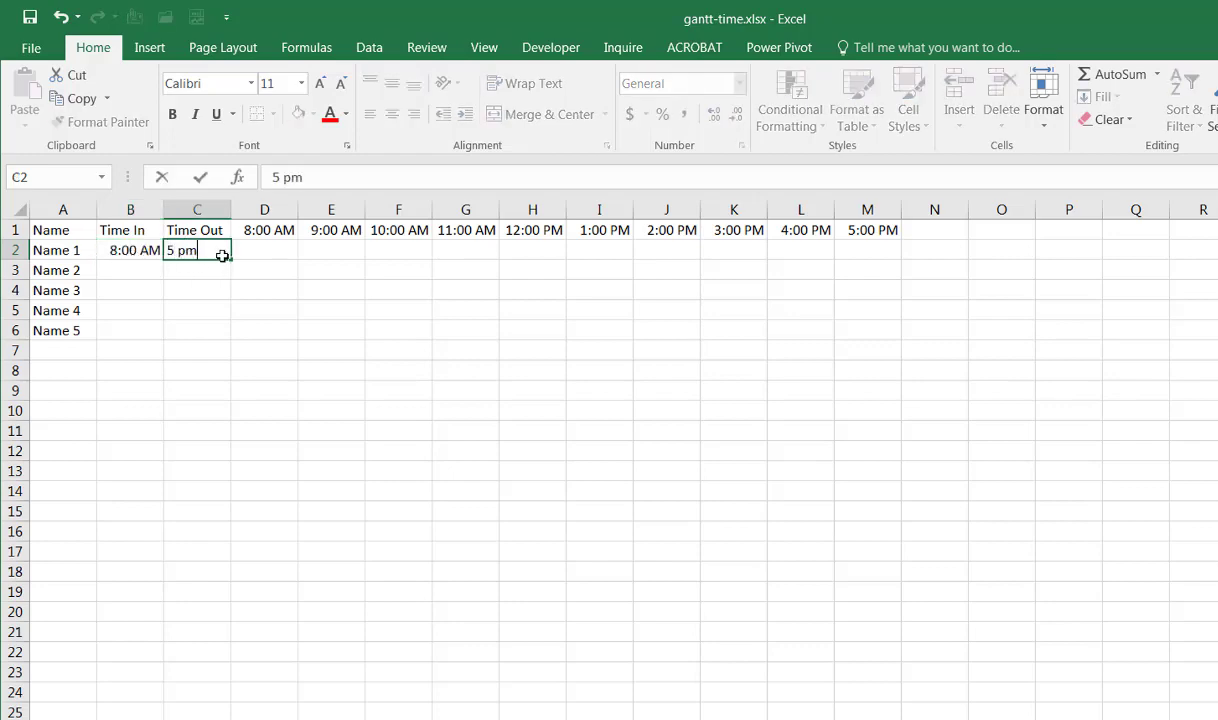
pyautogui.press('Return')
# Enter 9 am as Time In and 4 pm as Time Out for Name 2 in row 3
pyautogui.write('2')
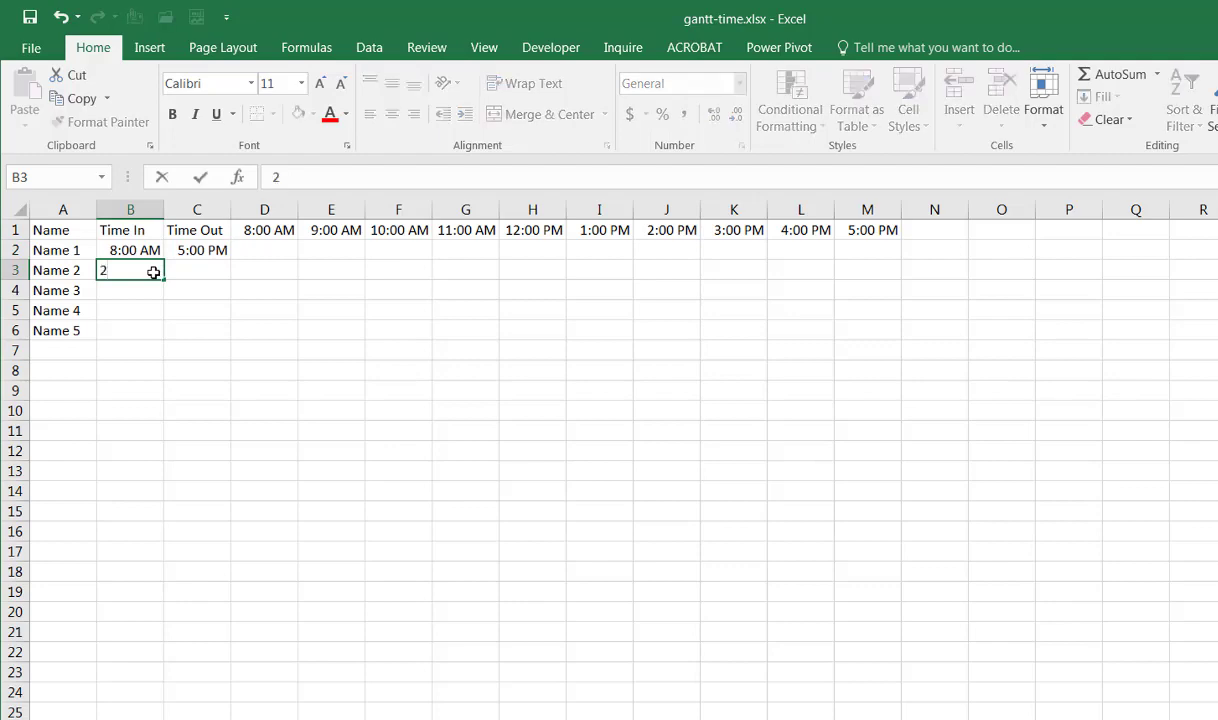
pyautogui.press('BackSpace')
pyautogui.press('BackSpace')
pyautogui.write('9 am')
pyautogui.click(199, 275)
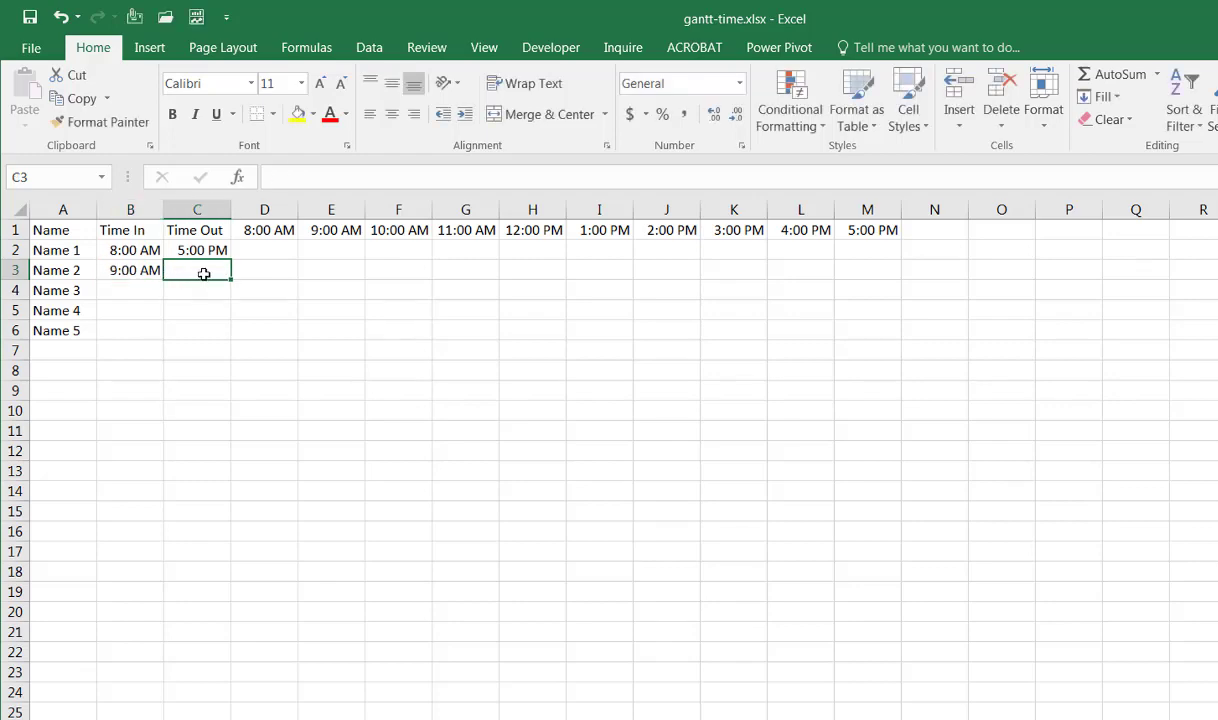
pyautogui.write('4 pm')
# Enter 1 pm as Time In and 5 pm as Time Out for Name 3 in row 4
pyautogui.click(126, 292)
pyautogui.write('1 pm')
pyautogui.press('Tab')
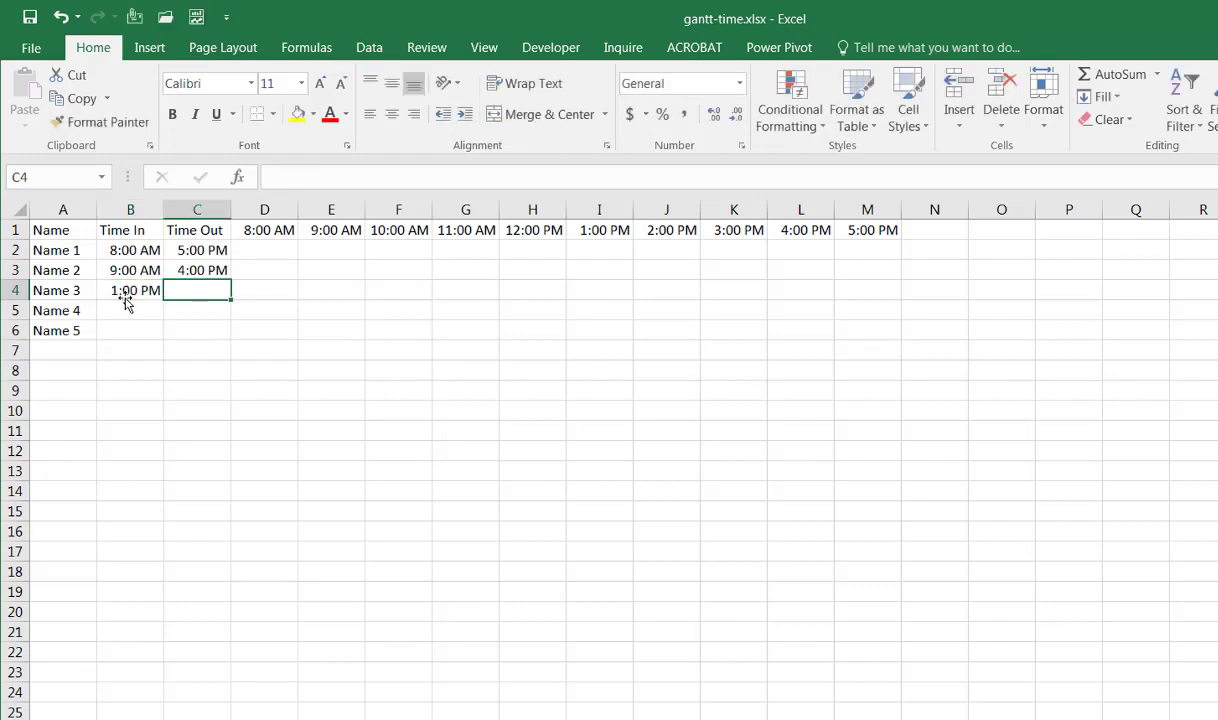
pyautogui.write('5 pm')
# Enter 8 am as Time In and 5 pm as Time Out for Name 4 in row 5
pyautogui.click(127, 305)
pyautogui.write('8 am')
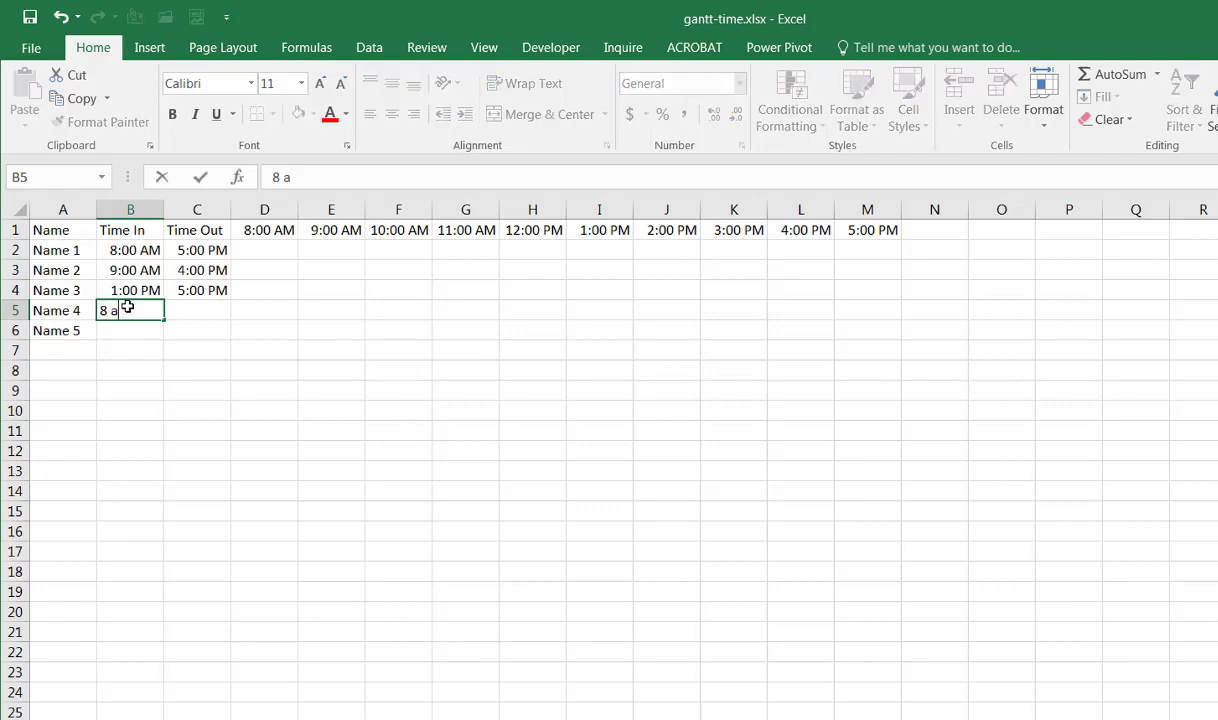
pyautogui.press('Tab')
pyautogui.write('5 pm')
pyautogui.press('Return')
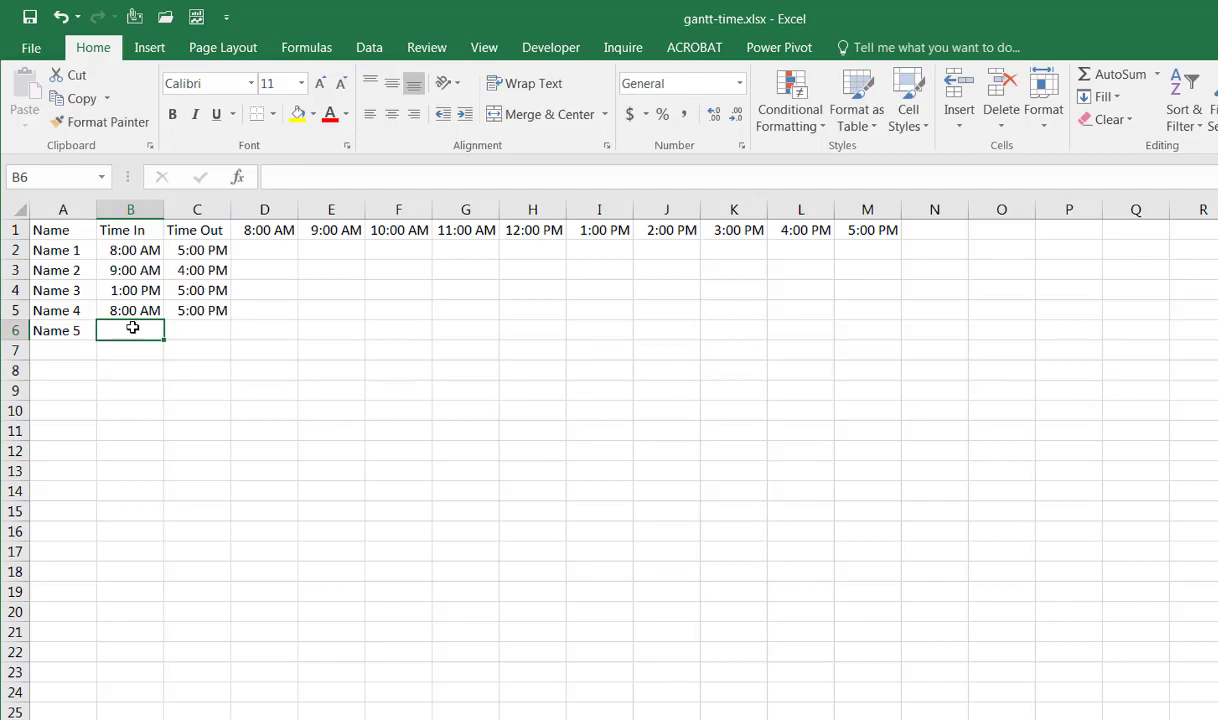
# Enter 8 am as Time In and 12 pm as Time Out for Name 5 in row 6
pyautogui.write('8 am')
pyautogui.press('Tab')
pyautogui.write('12 pm')
pyautogui.press('Tab')
# Create a new conditional formatting rule for D2:M6 that uses a formula to determine which cells to format
pyautogui.moveTo(264, 250); pyautogui.dragTo(871, 325)
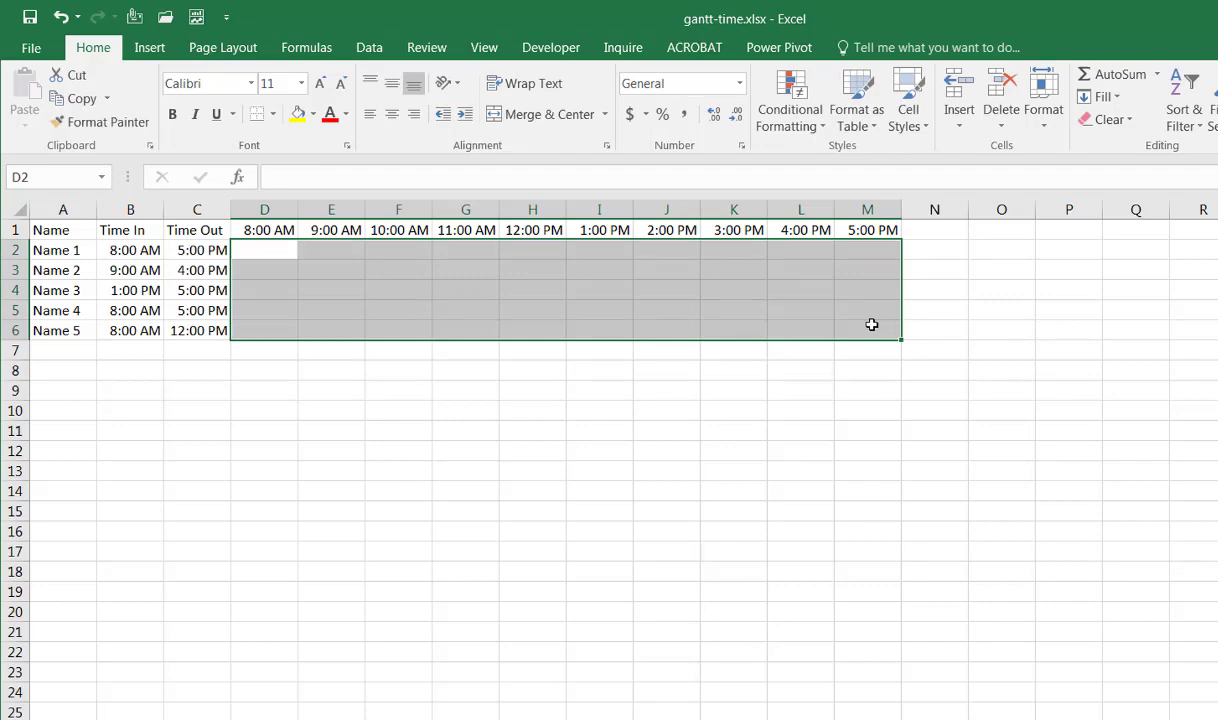
pyautogui.moveTo(283, 250); pyautogui.dragTo(868, 330)
pyautogui.click(782, 113)
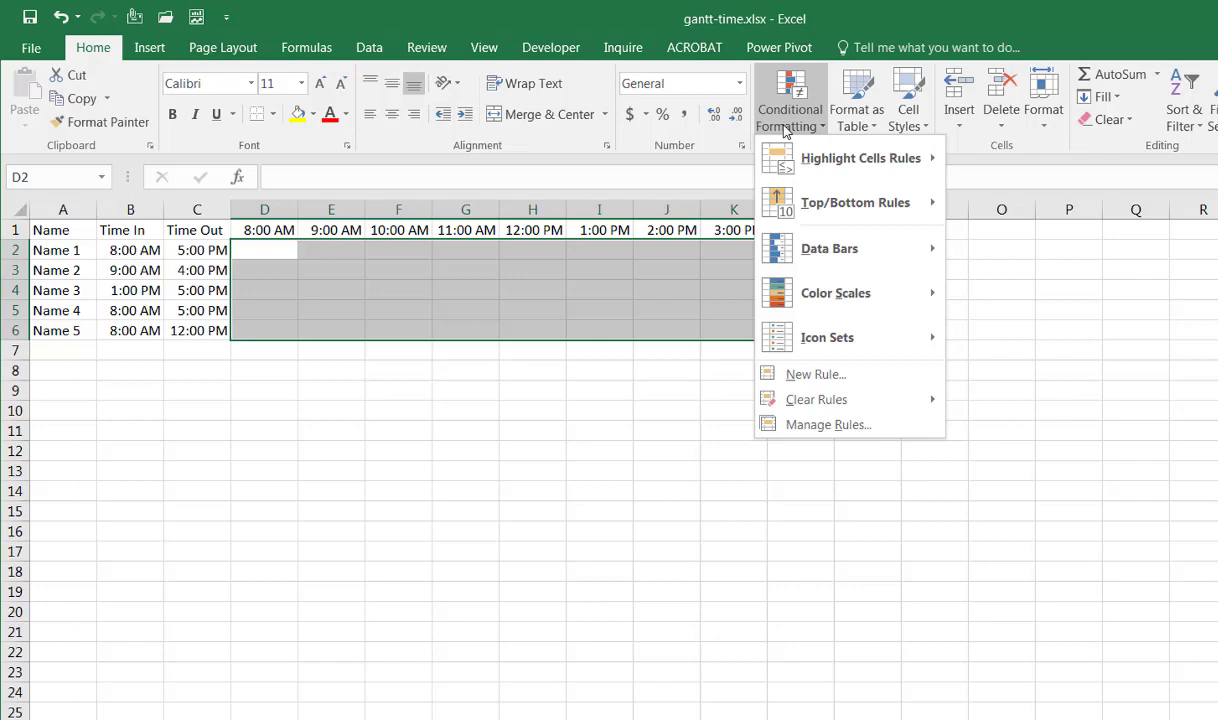
pyautogui.click(824, 375)
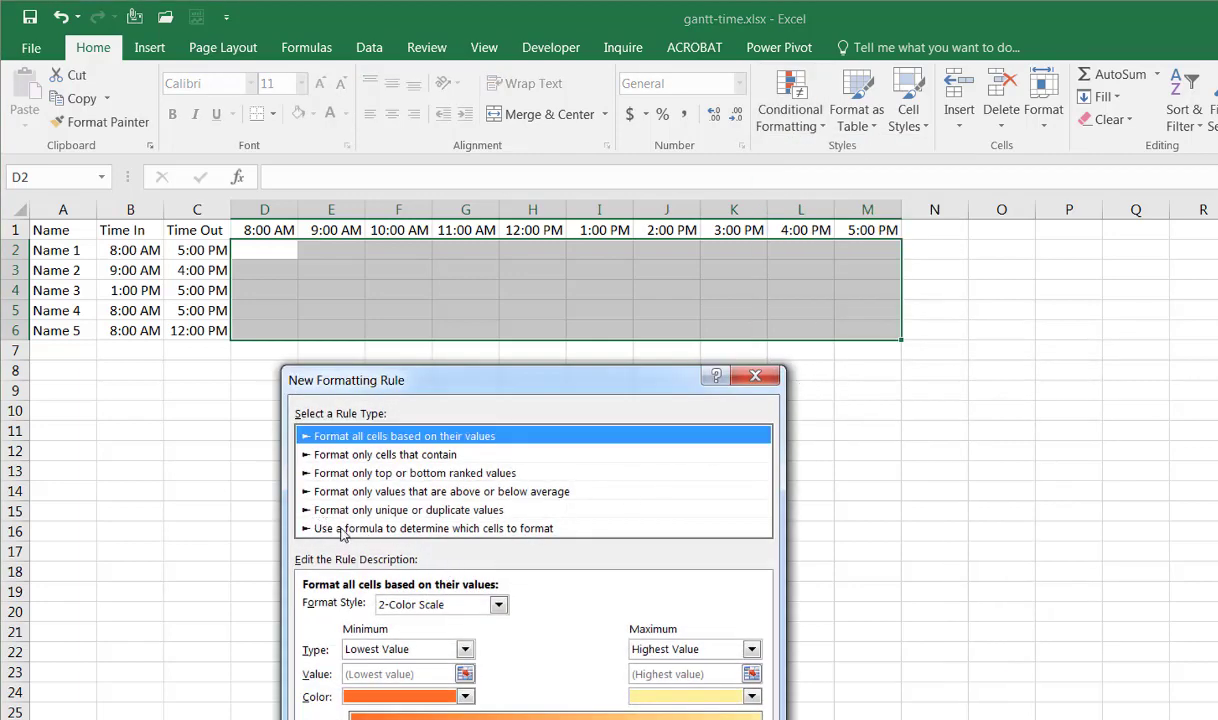
pyautogui.click(335, 528)
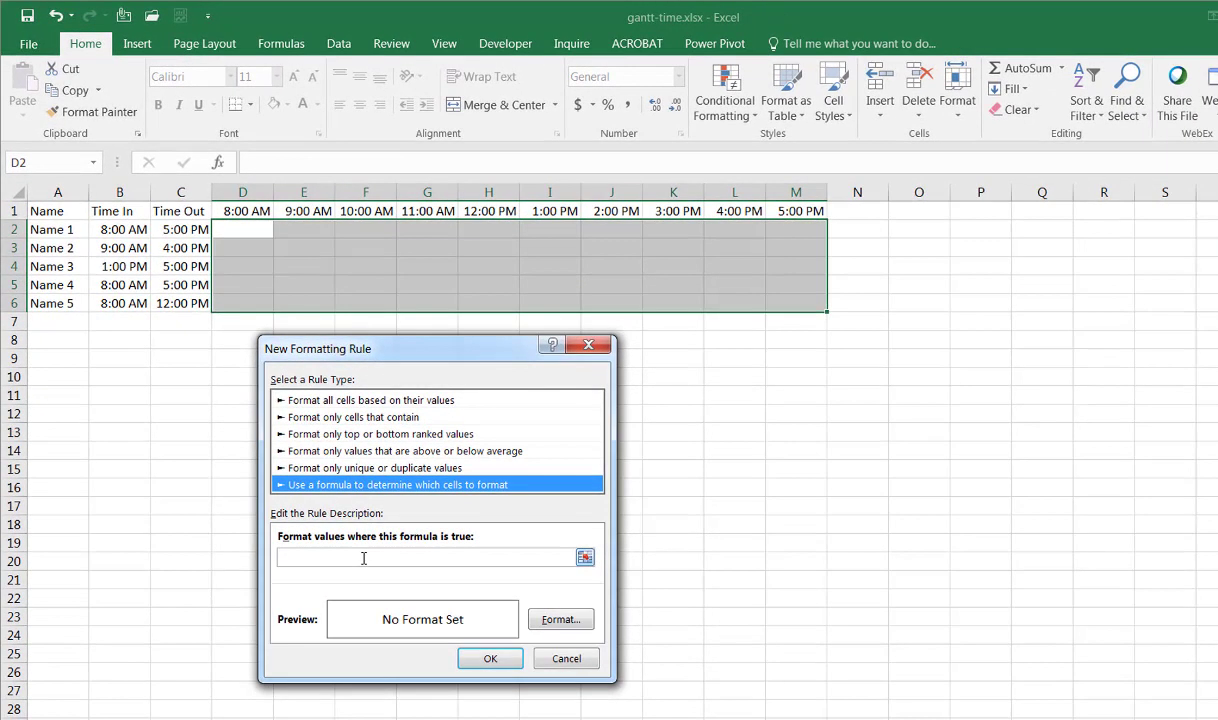
# Start the rule formula with an AND condition comparing the header time with Time In: =and($D$1>=$B$2
pyautogui.click(363, 558)
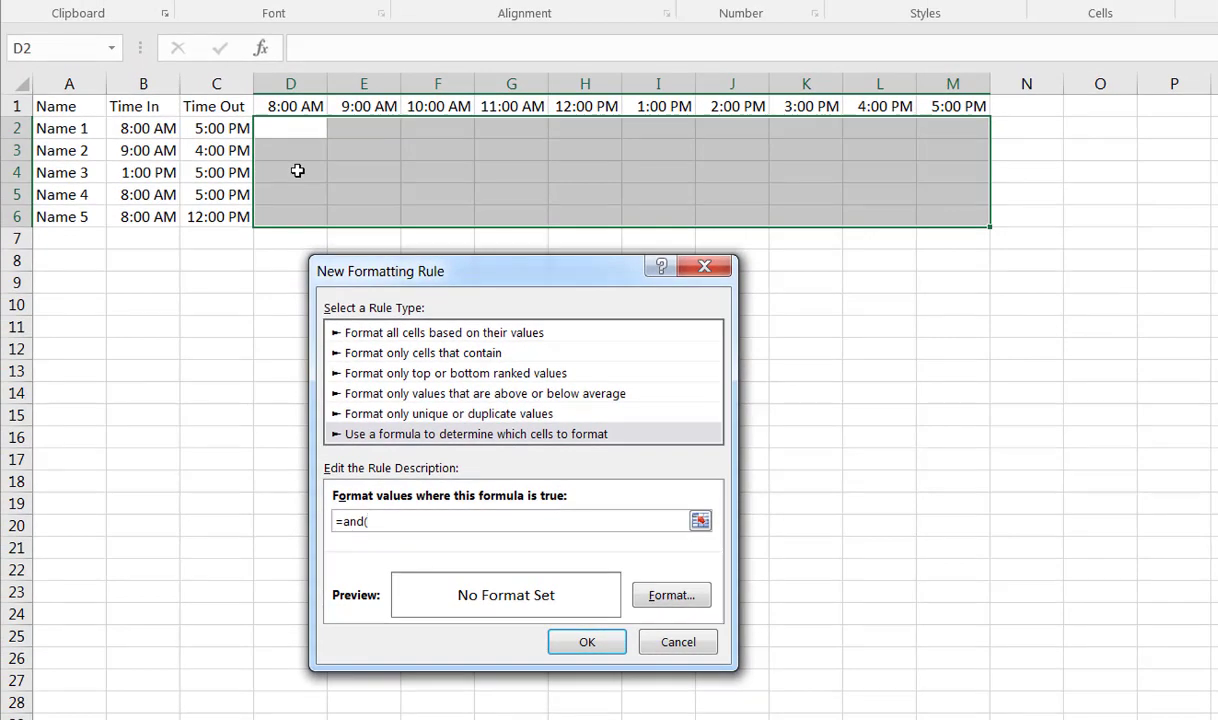
pyautogui.click(285, 106)
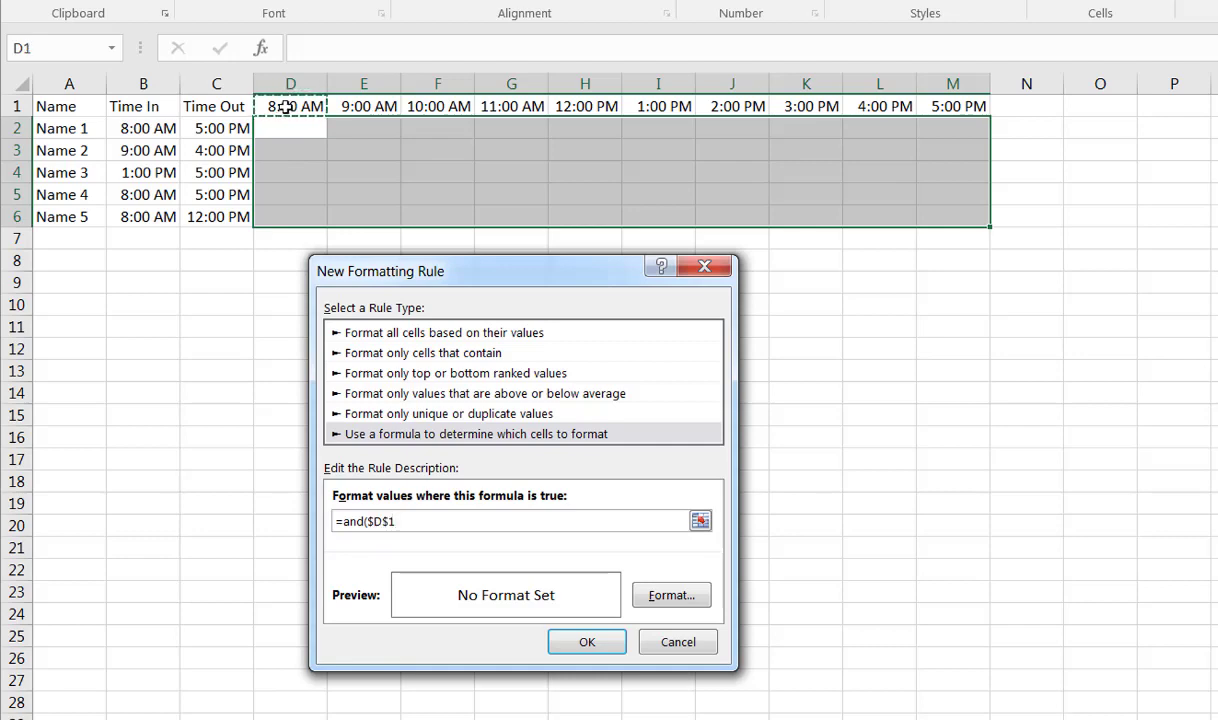
pyautogui.write('>=')
pyautogui.click(126, 132)
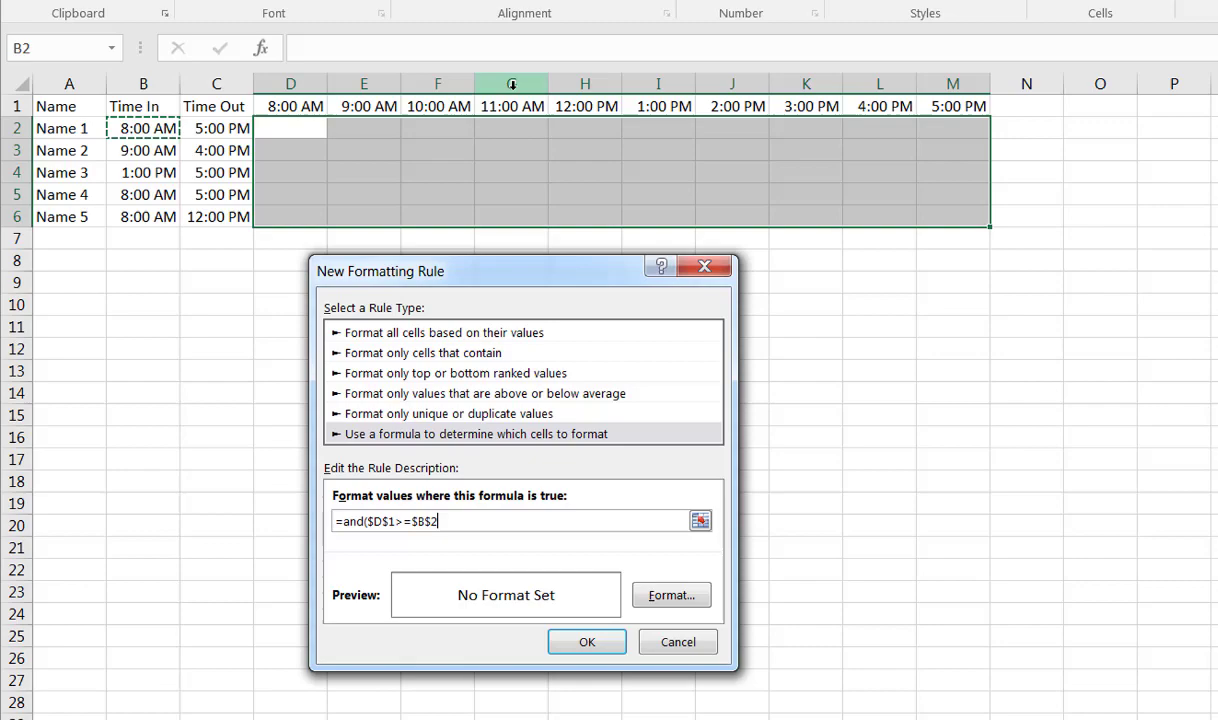
# Change the header time reference in the rule formula to the row-locked form D$1
pyautogui.click(385, 521)
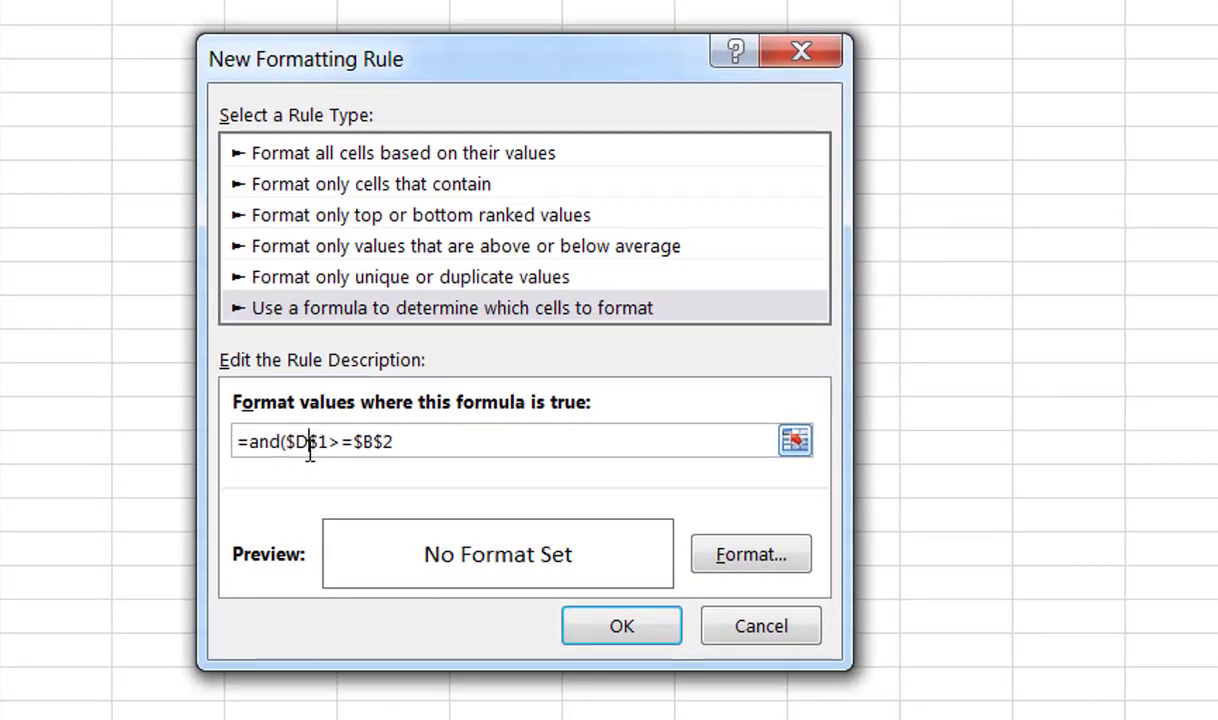
pyautogui.doubleClick(310, 443)
pyautogui.press('F4')
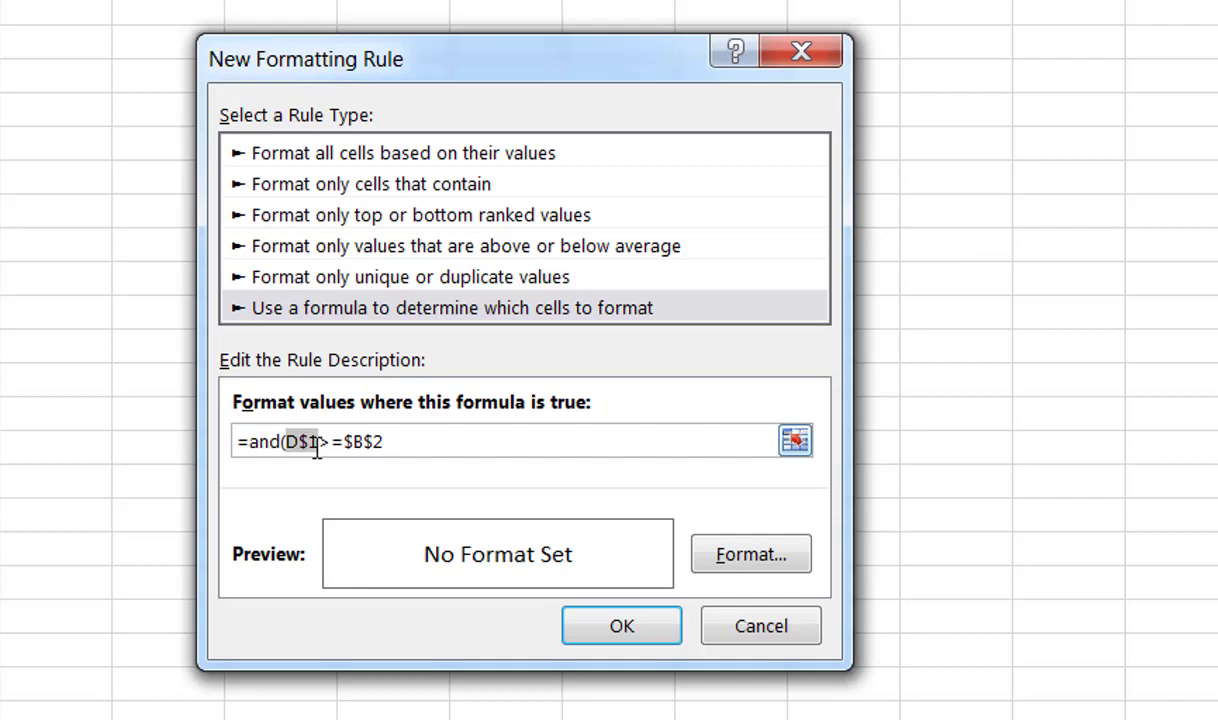
pyautogui.click(318, 445)
# Change the Time In reference in the rule formula to the column-locked form $B2
pyautogui.click(366, 441)
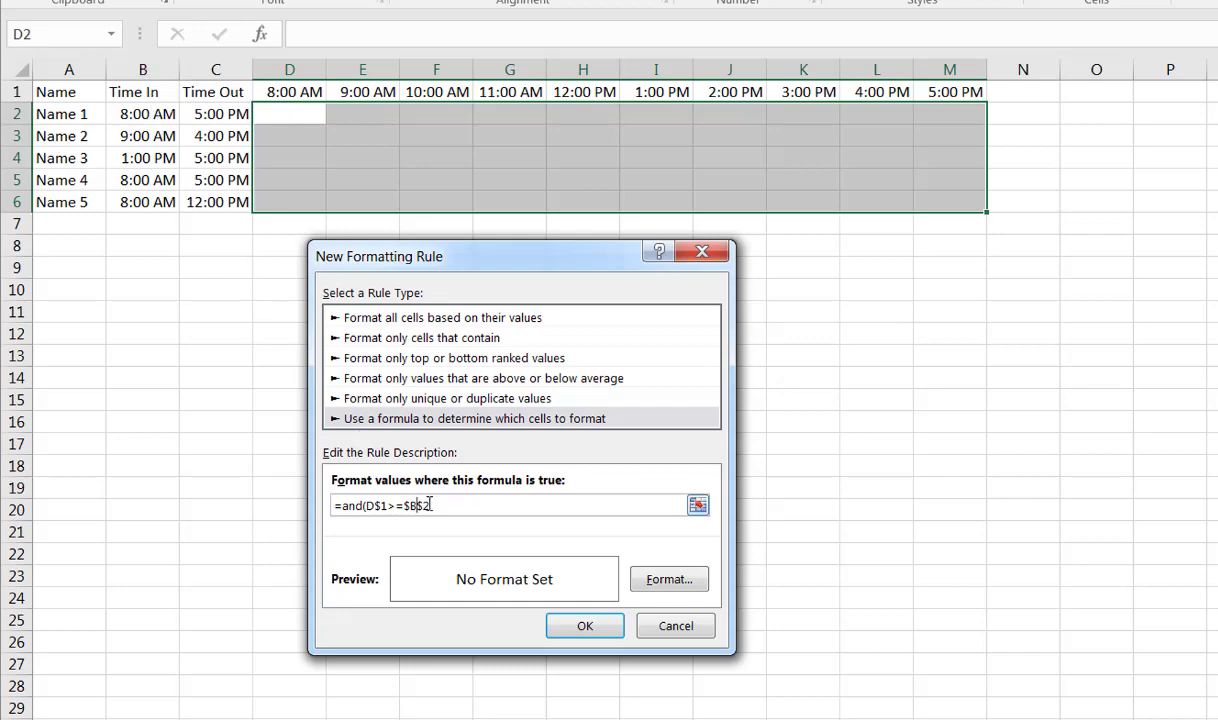
pyautogui.click(421, 505)
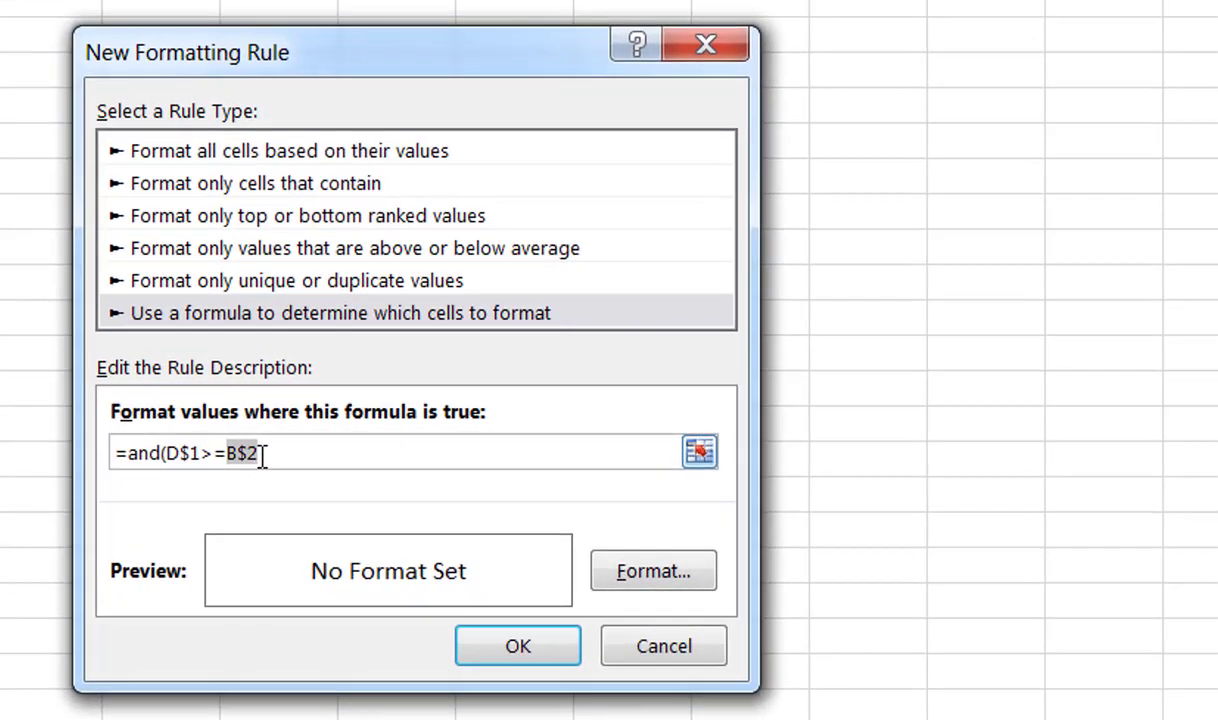
pyautogui.press('F4')
pyautogui.press('F4')
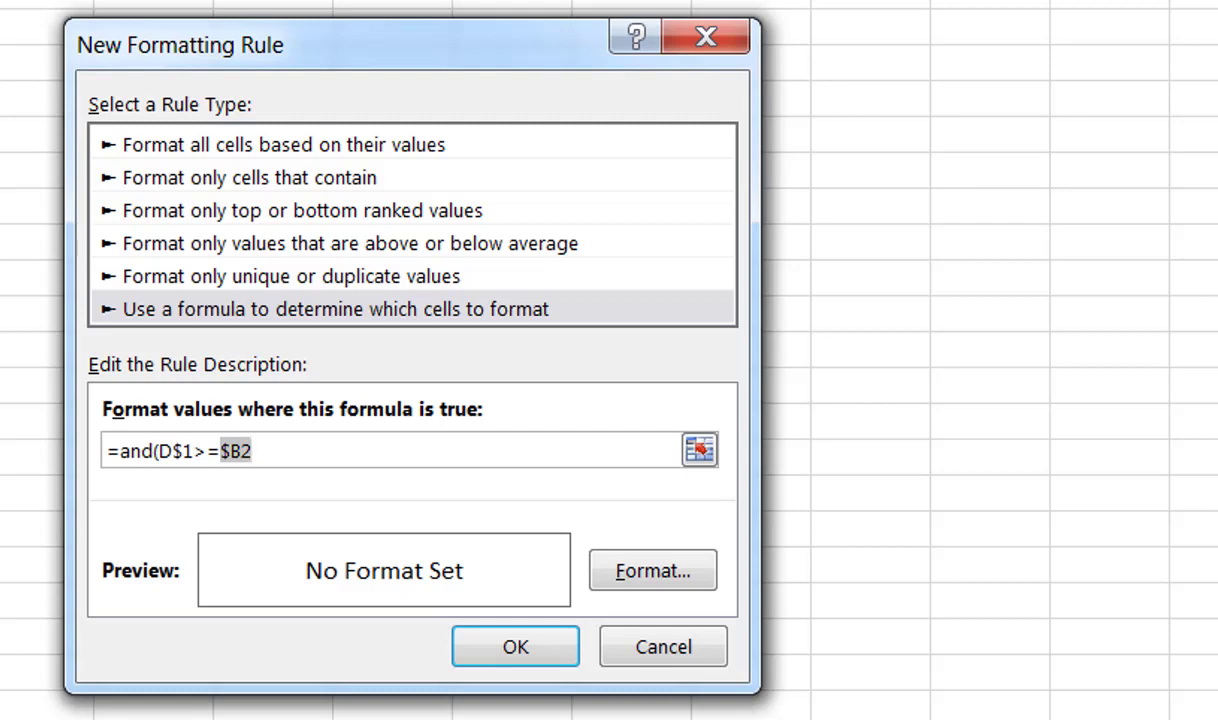
pyautogui.click(296, 451)
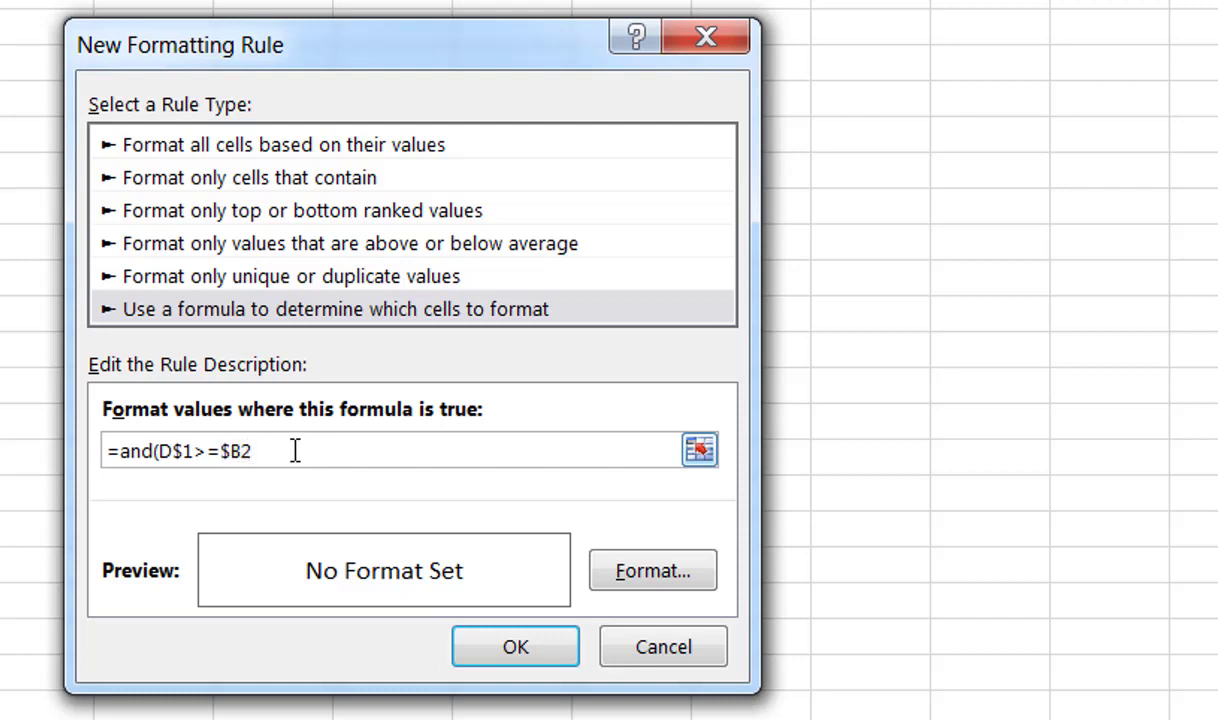
# Add a second AND condition comparing the 9:00 AM header with Name 1's Time Out: $E$1<=$C$2
pyautogui.write(',')
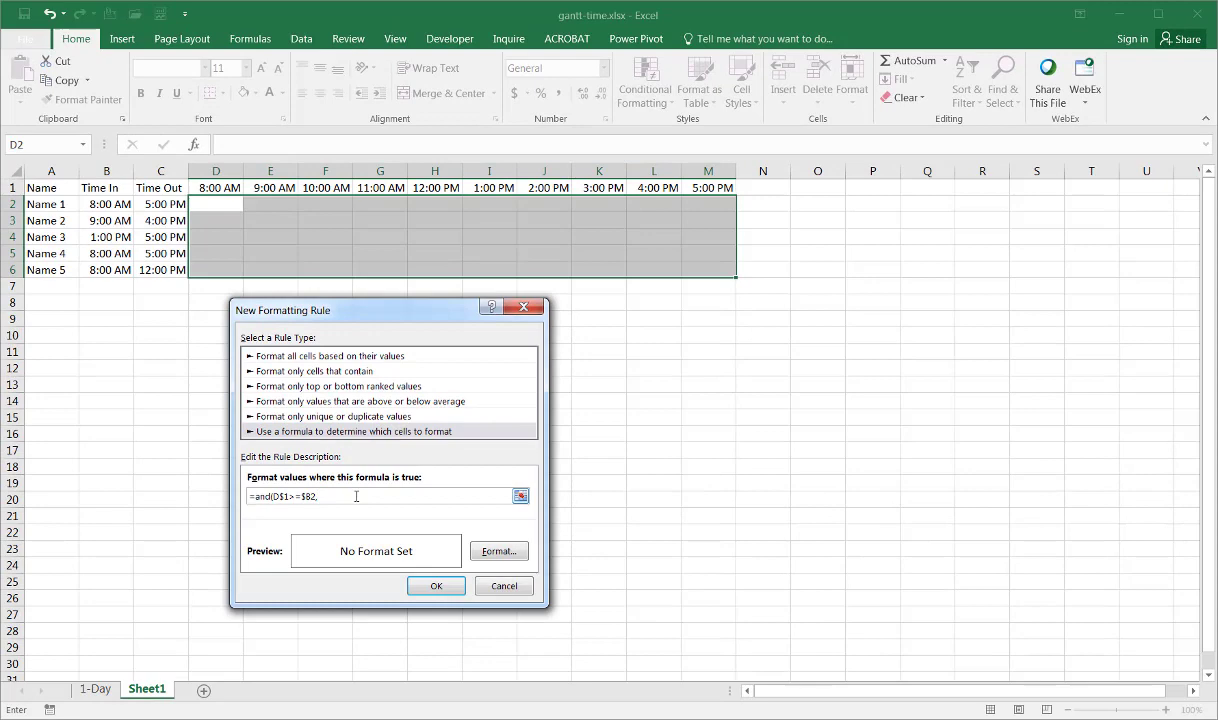
pyautogui.click(275, 188)
pyautogui.write('<=')
pyautogui.click(158, 198)
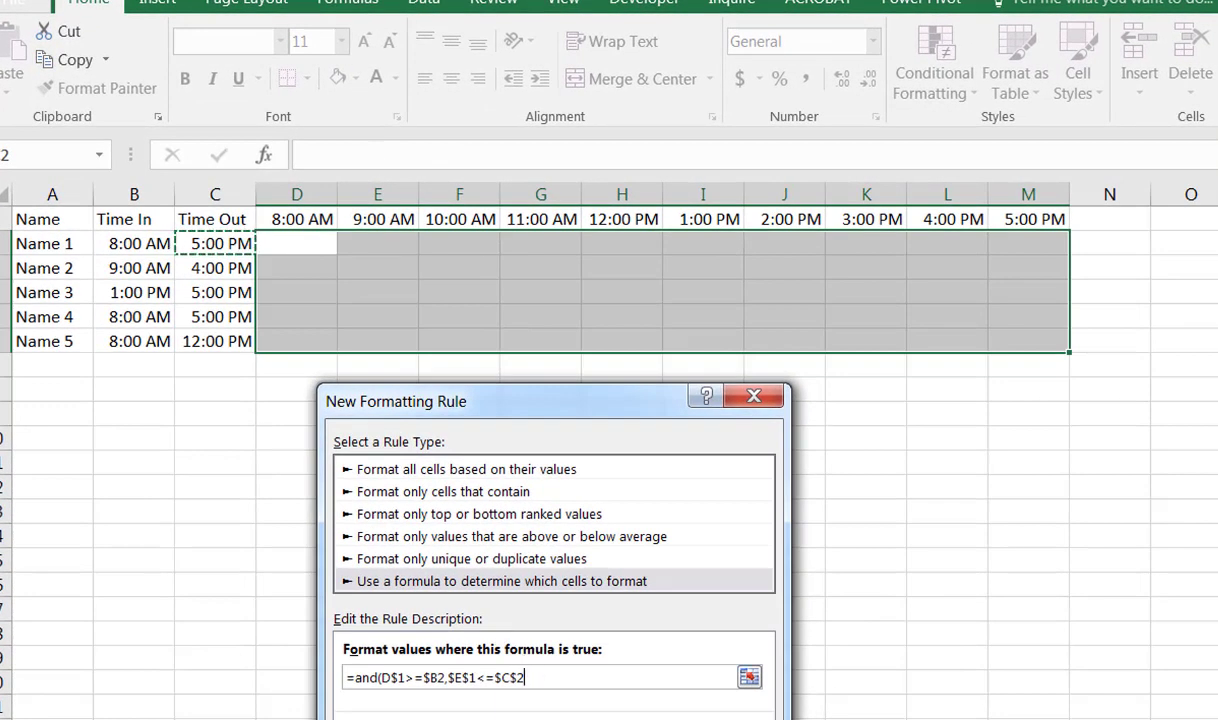
# Make the second condition's references mixed as E$1<=$C2 and close the AND function with a parenthesis
pyautogui.click(463, 677)
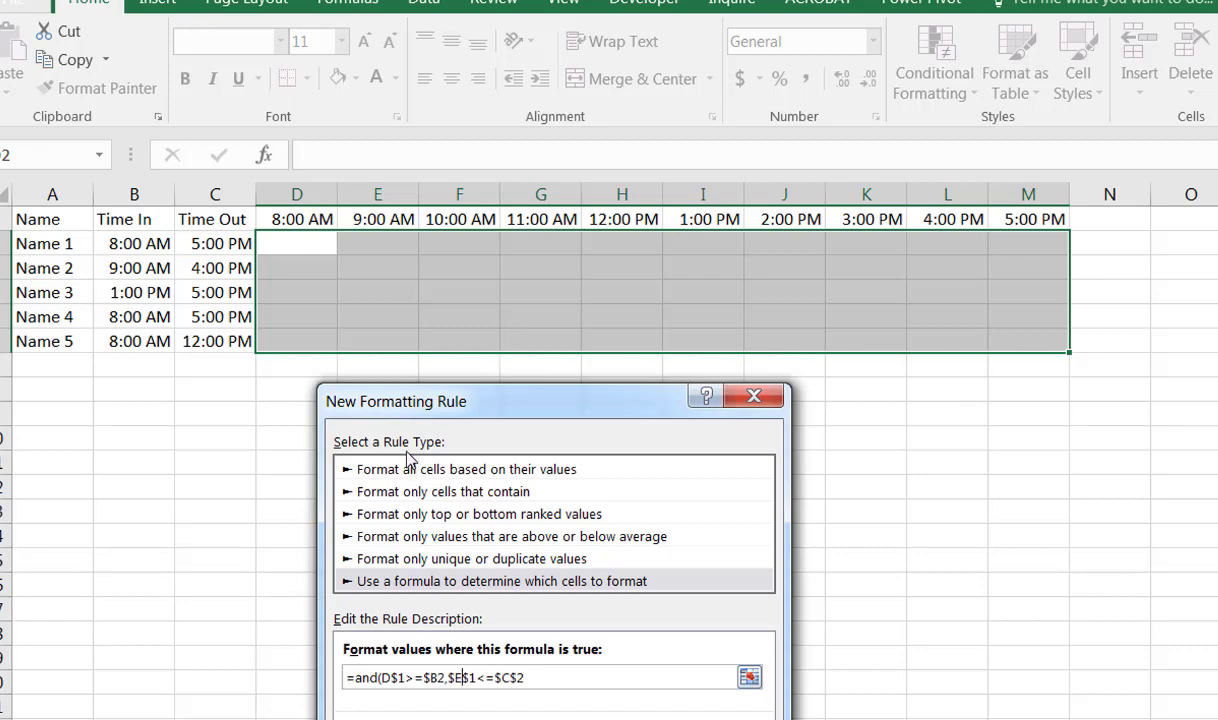
pyautogui.press('F4')
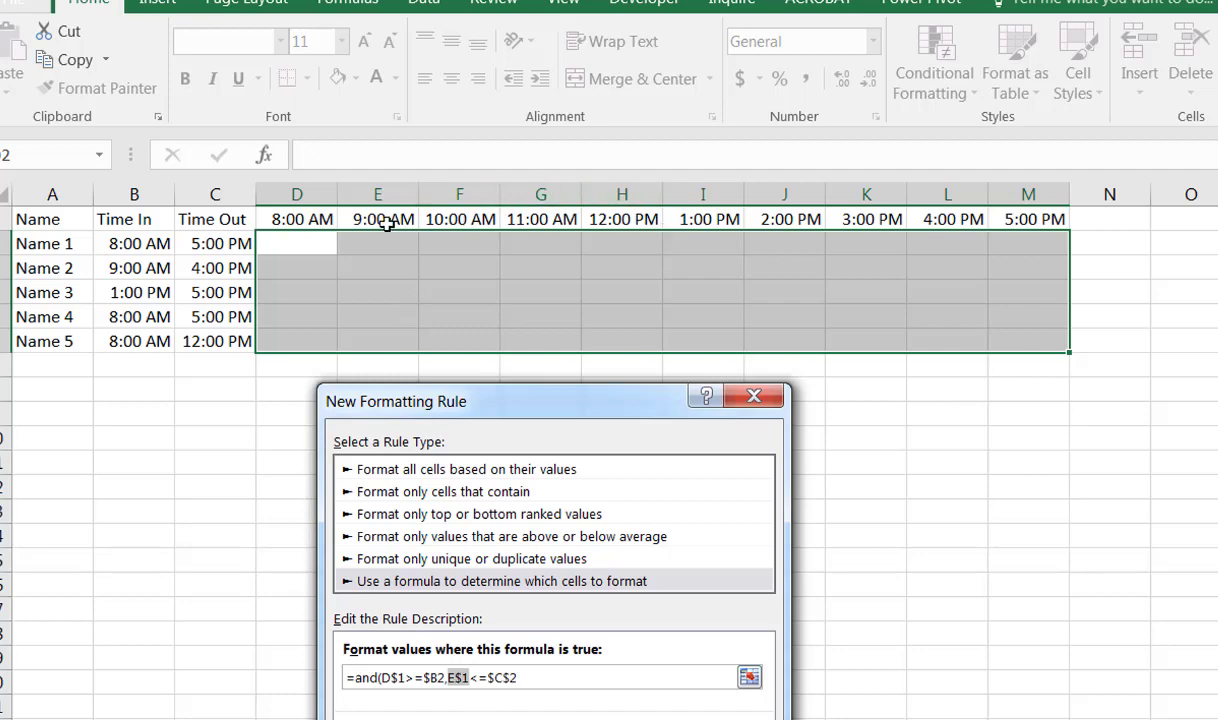
pyautogui.click(510, 678)
pyautogui.press('F4')
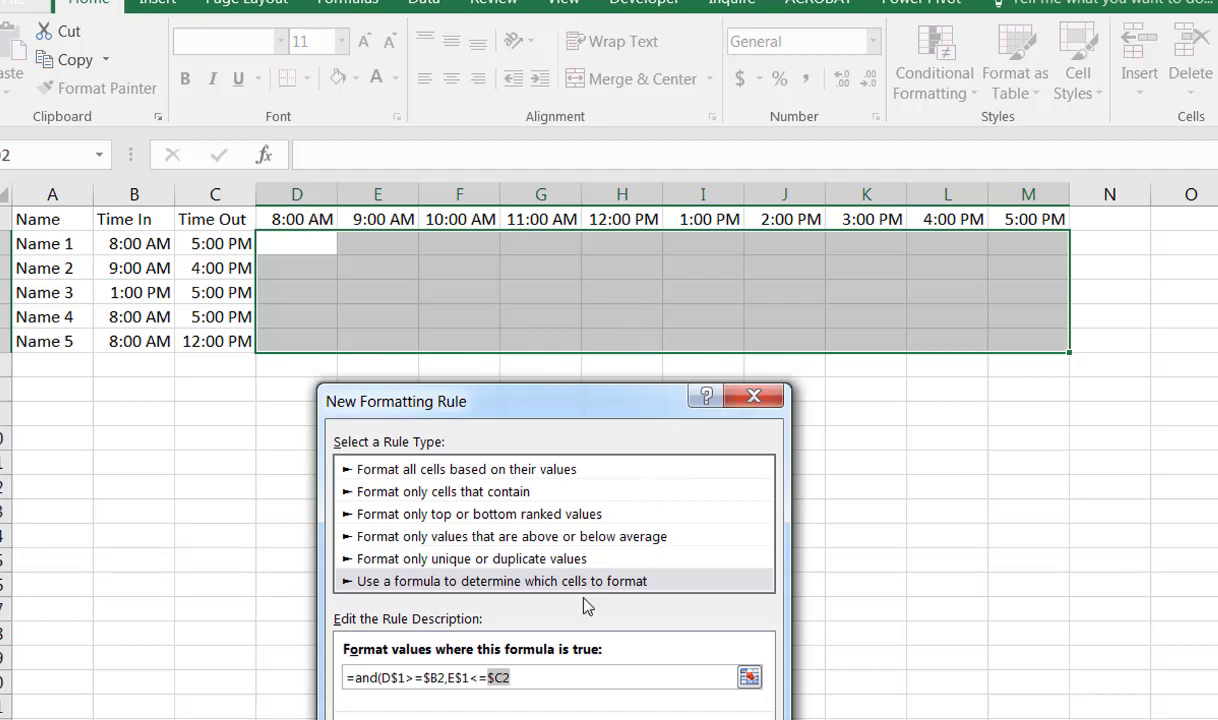
pyautogui.click(522, 682)
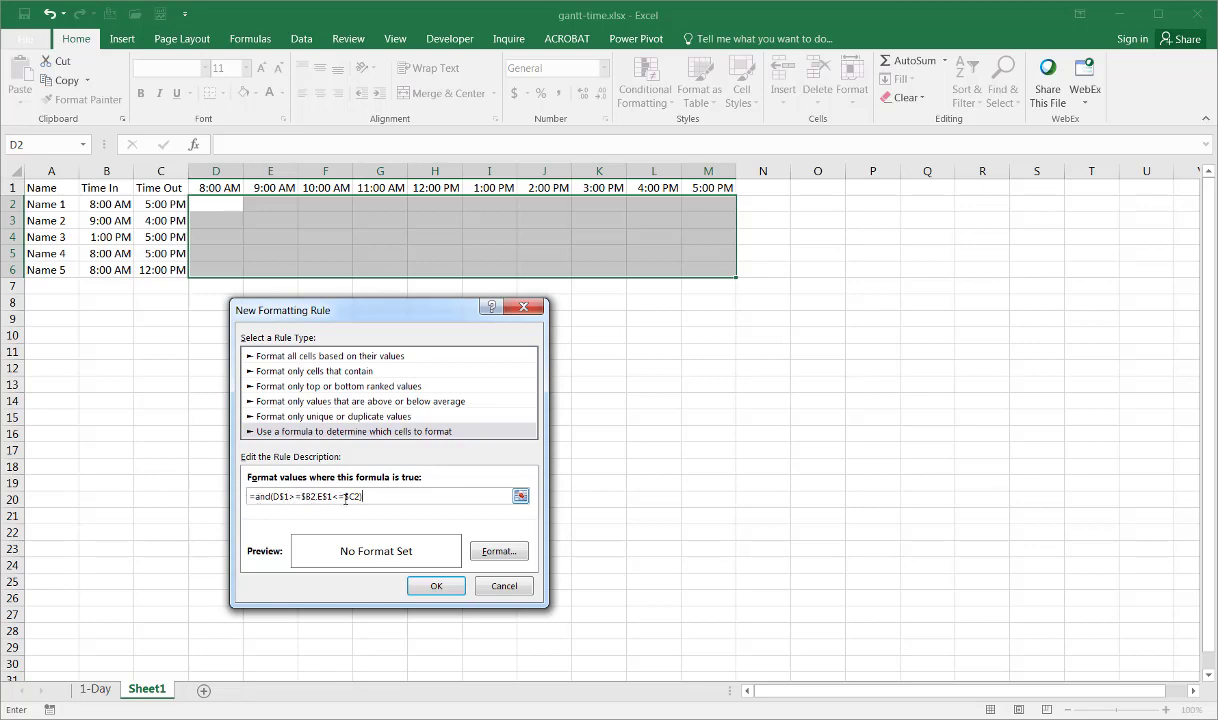
# Give the rule a medium gray background fill and apply it to the schedule cells
pyautogui.click(499, 551)
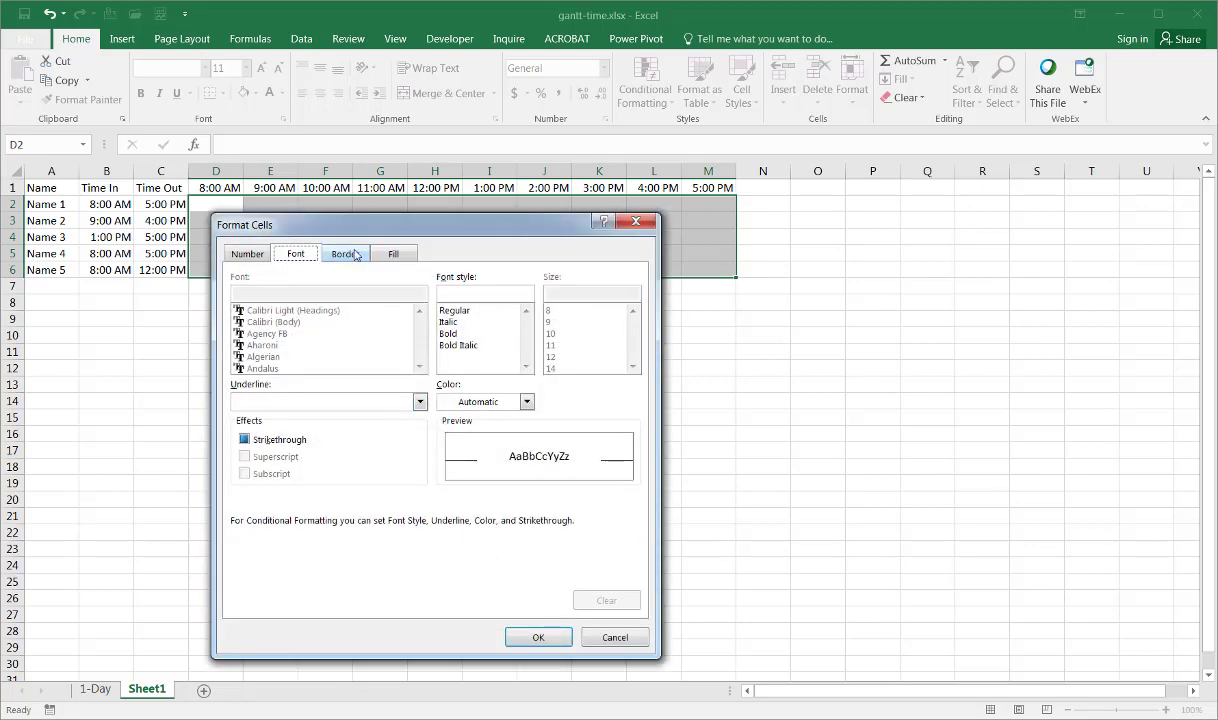
pyautogui.click(376, 250)
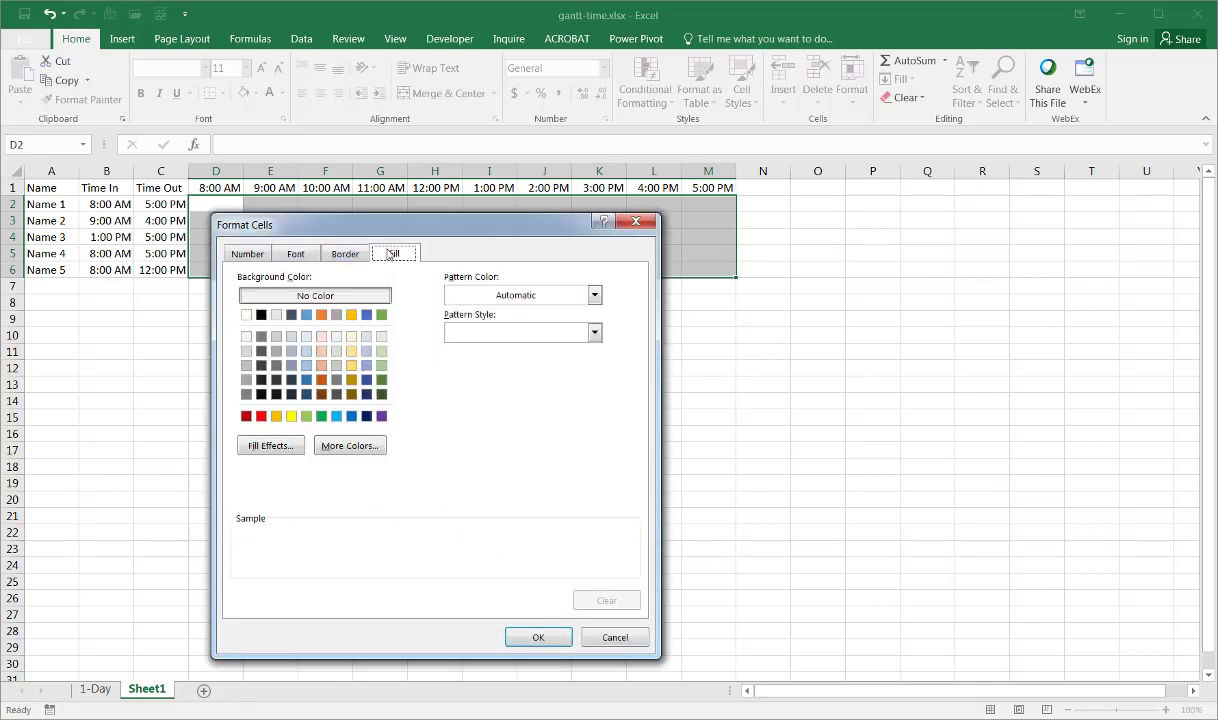
pyautogui.click(247, 381)
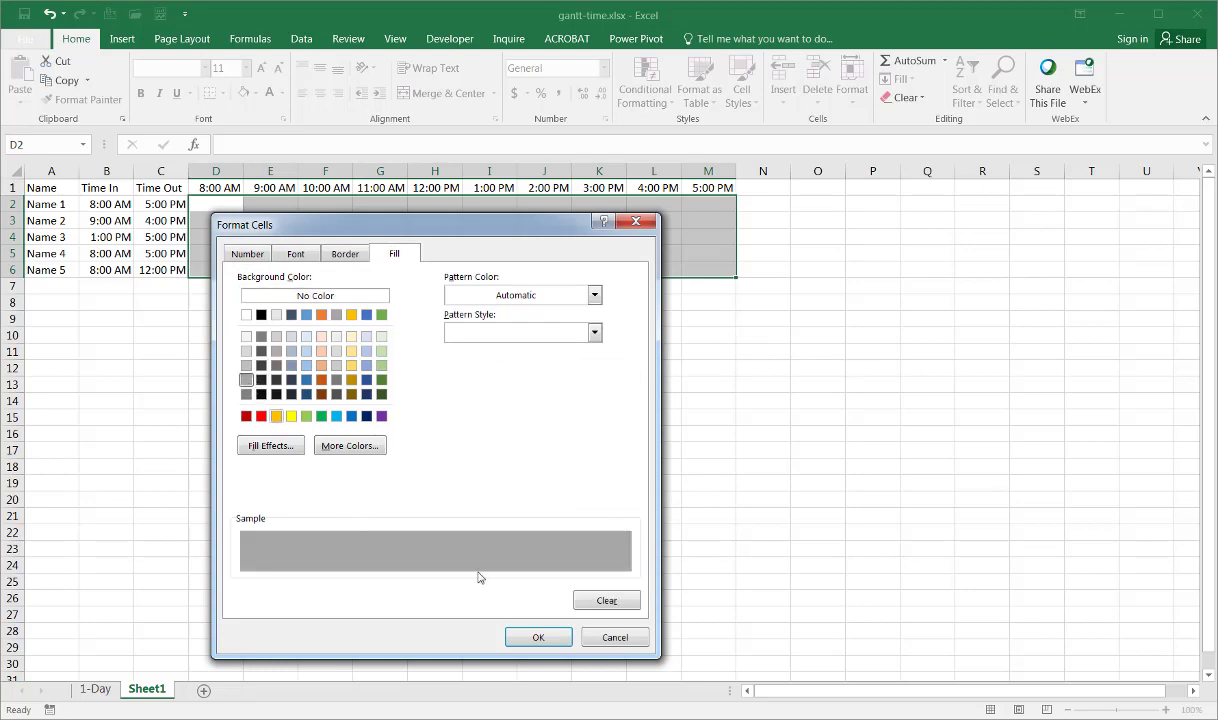
pyautogui.click(540, 640)
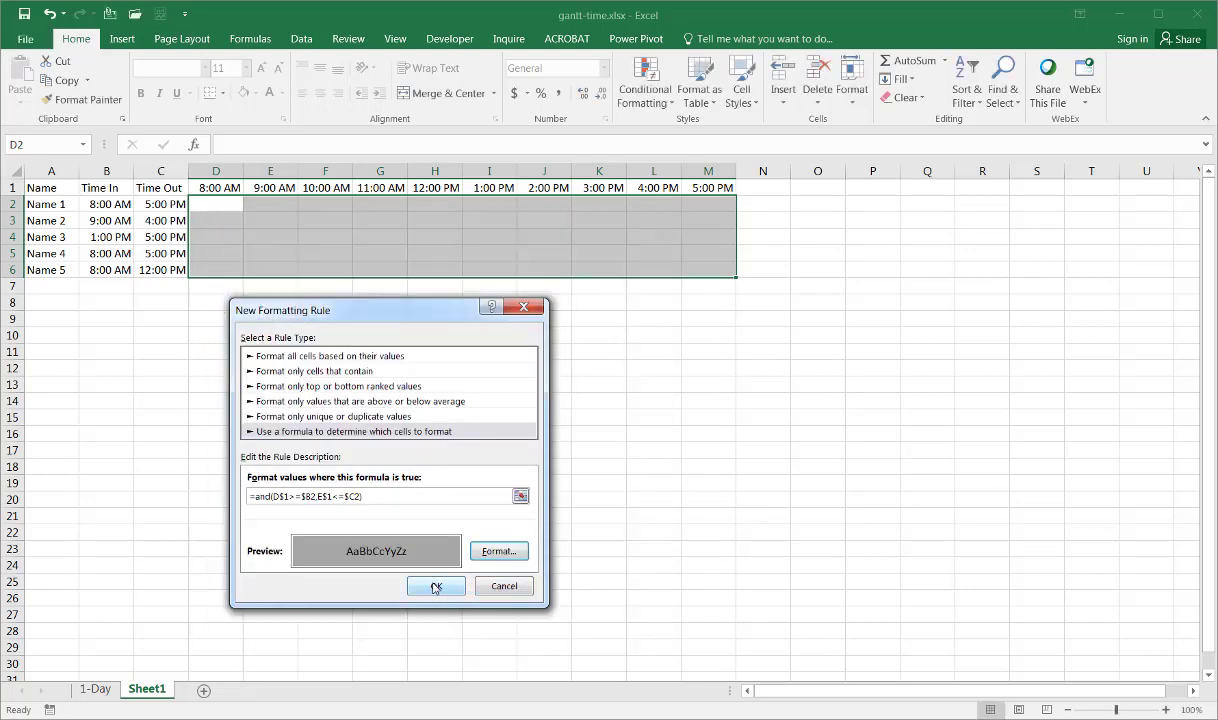
pyautogui.click(436, 586)
pyautogui.click(402, 478)
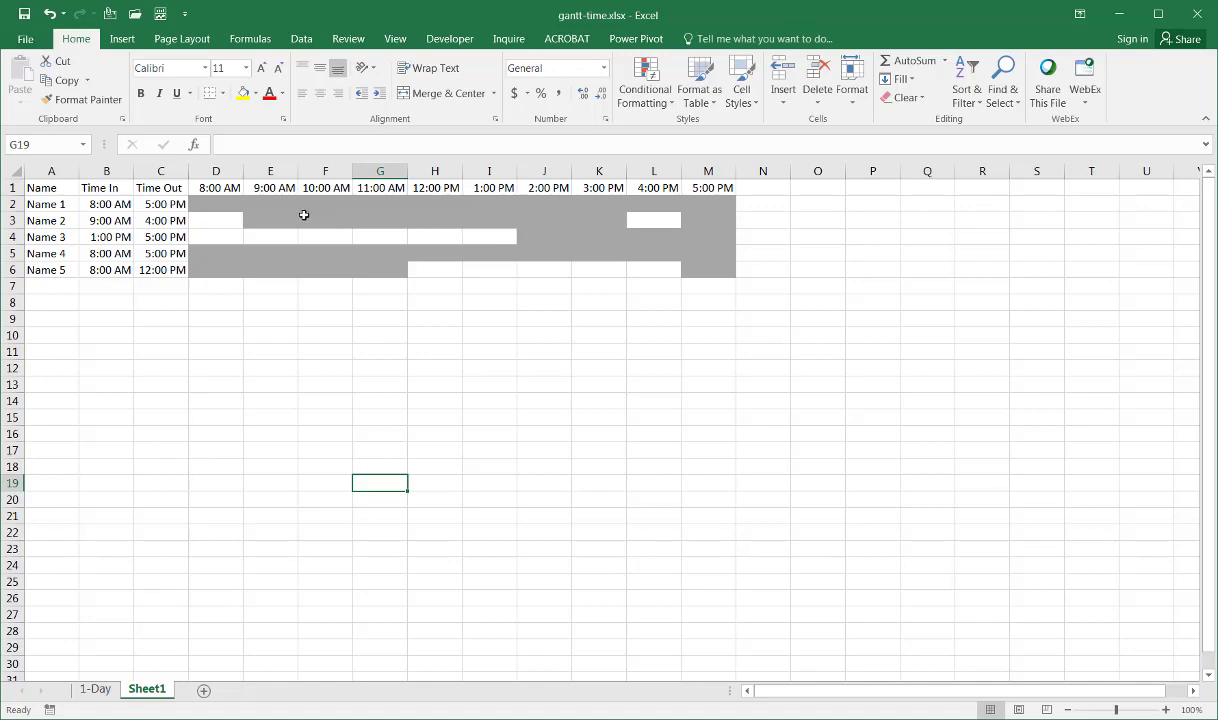
# Clear the formatting from M2:M6 under the 5:00 PM header
pyautogui.click(168, 205)
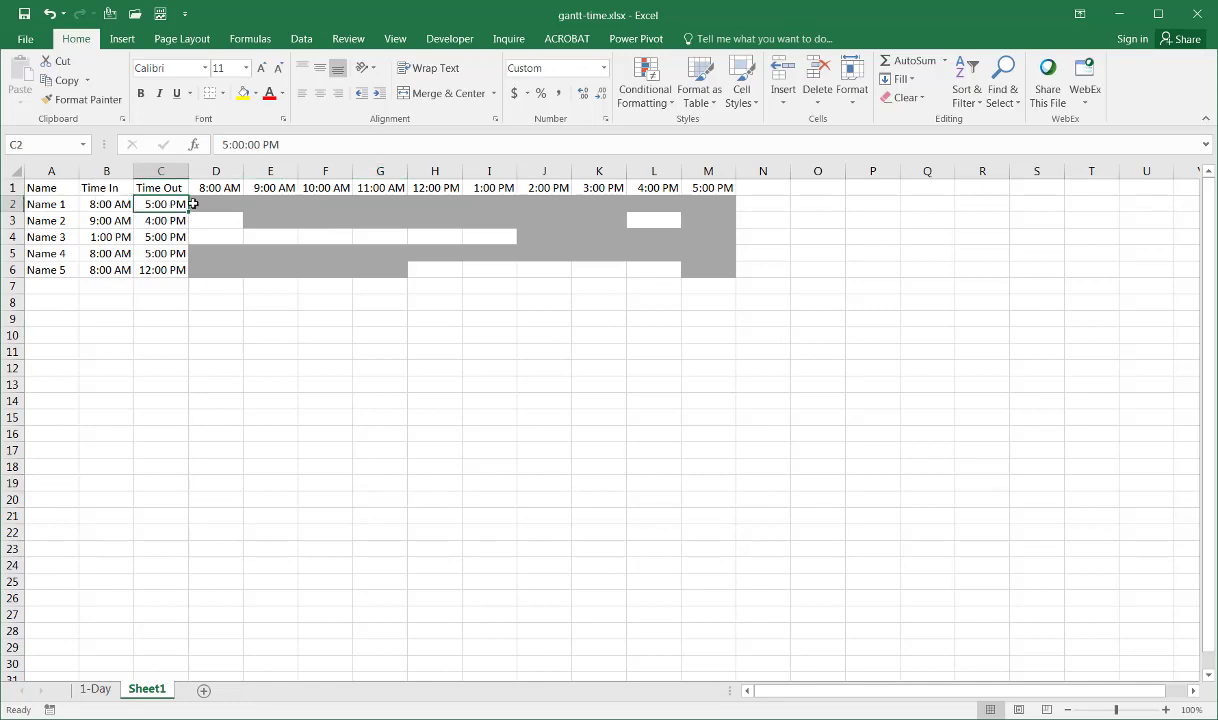
pyautogui.click(727, 200)
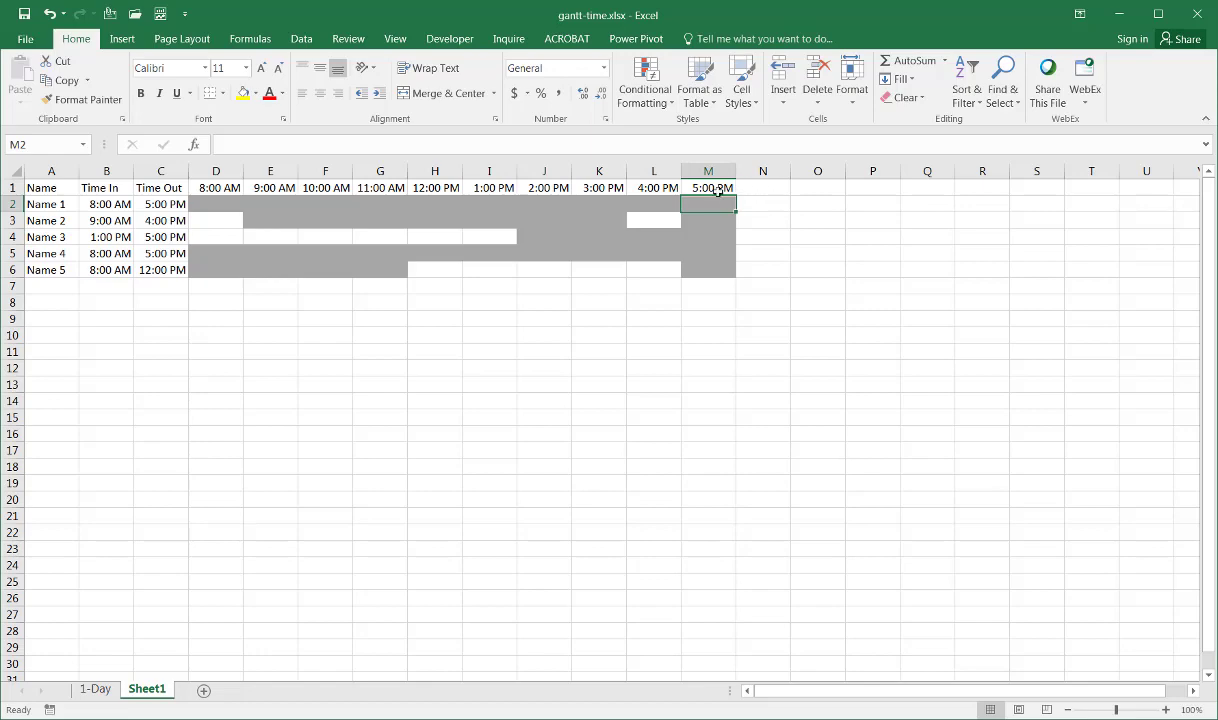
pyautogui.moveTo(703, 202); pyautogui.dragTo(709, 274)
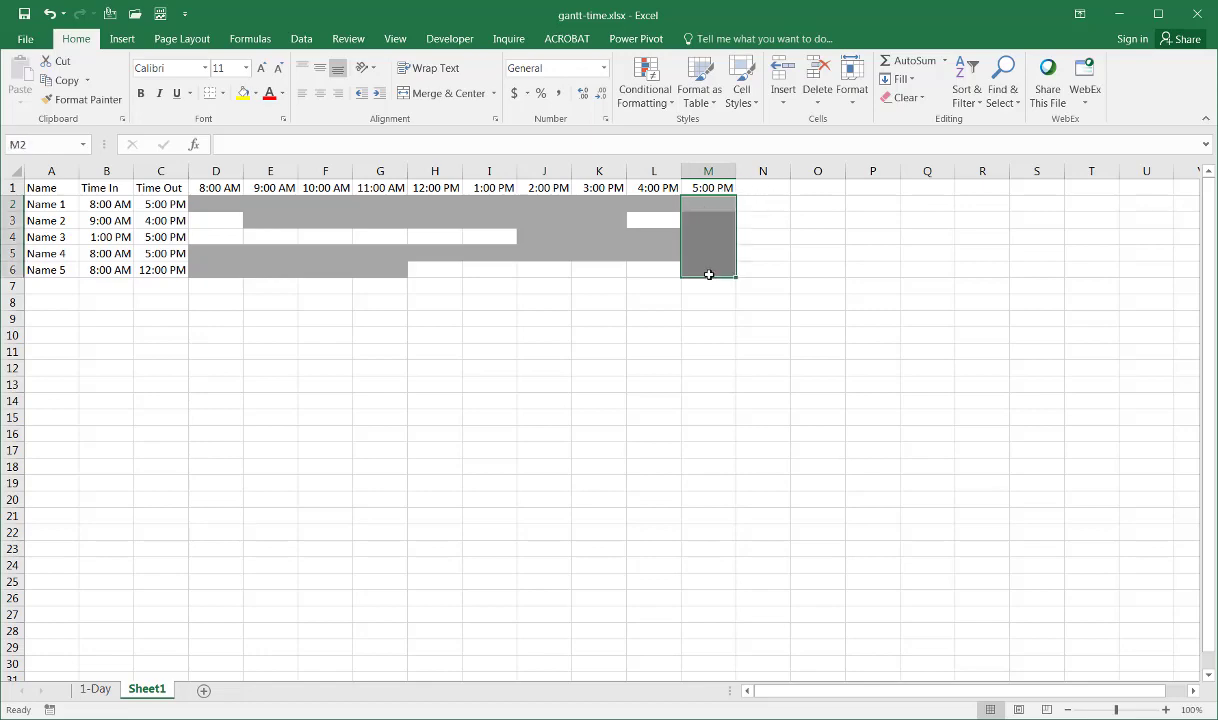
pyautogui.click(903, 97)
pyautogui.click(929, 141)
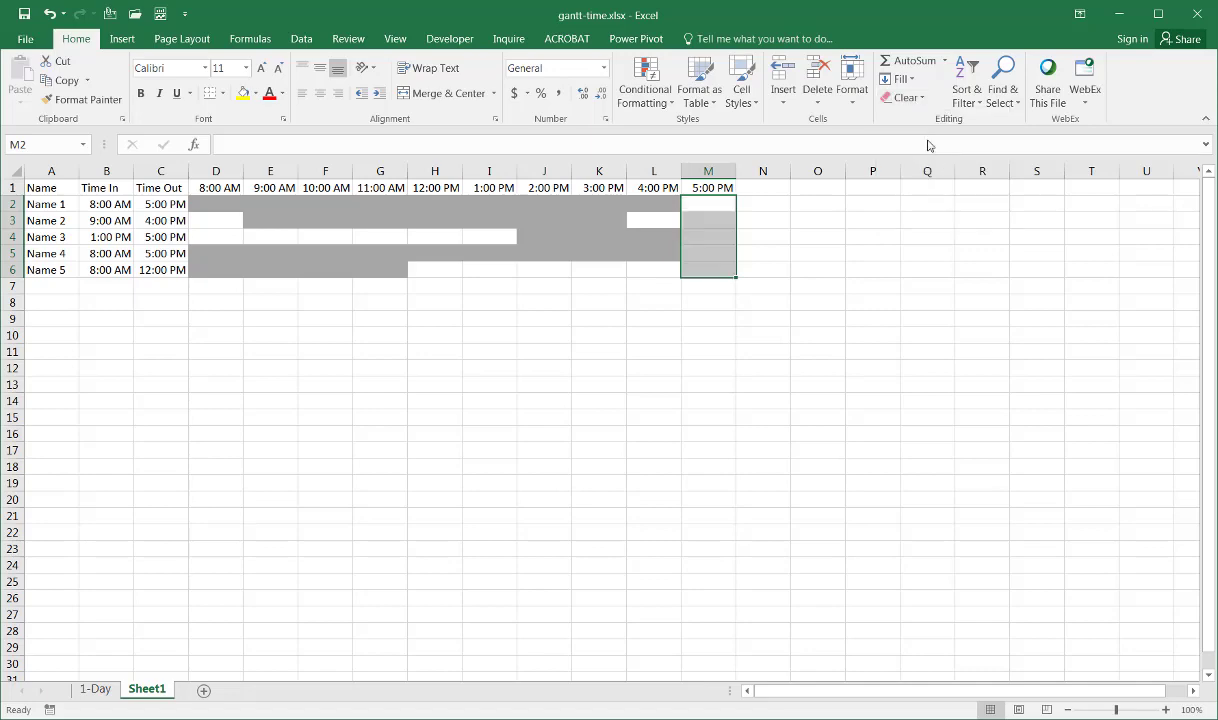
pyautogui.click(927, 348)
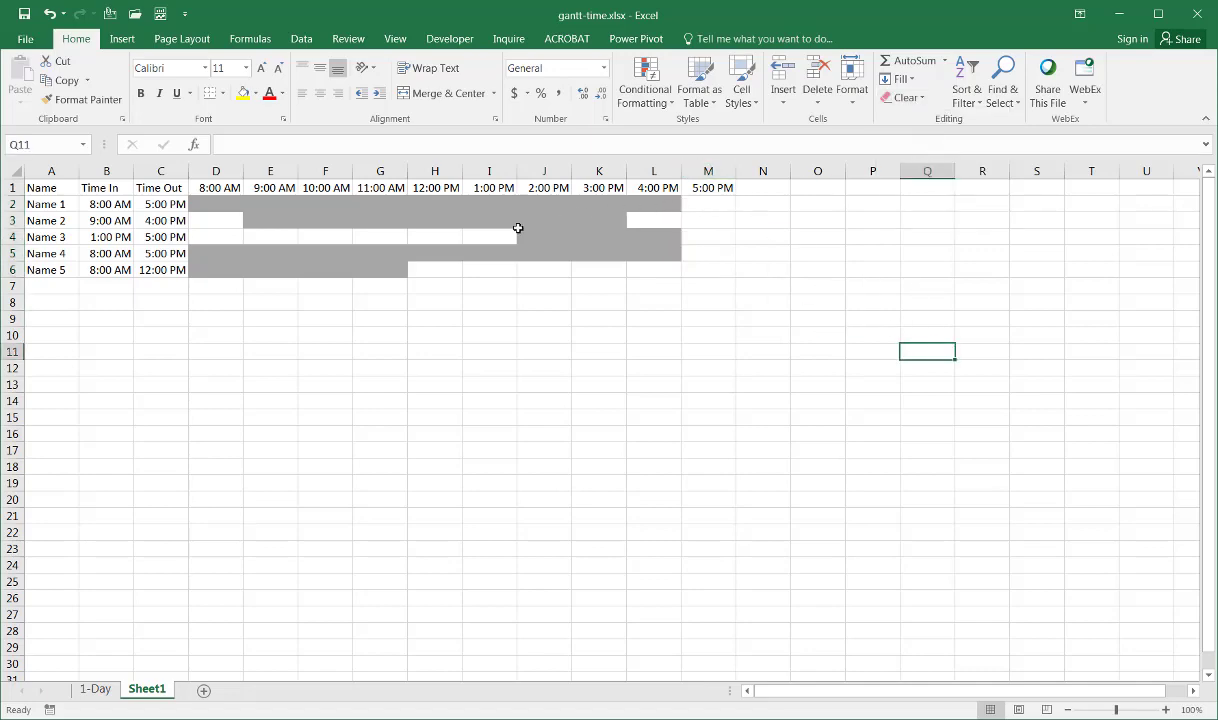
pyautogui.click(658, 189)
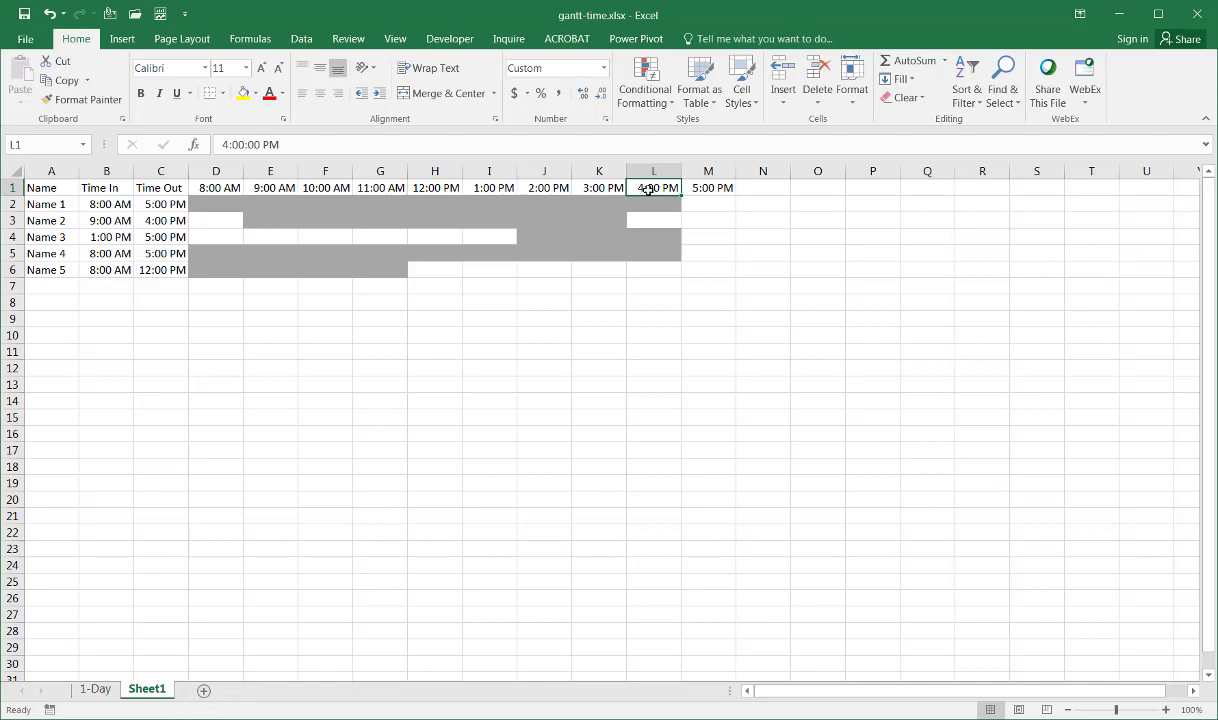
pyautogui.click(614, 189)
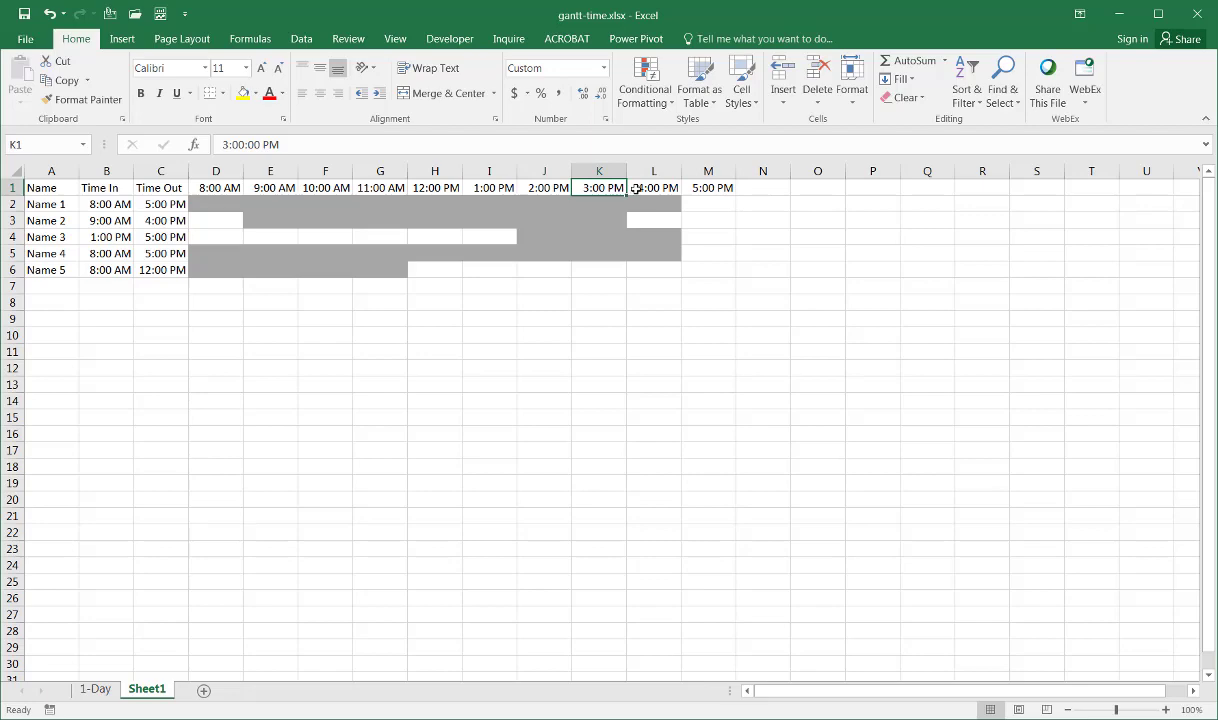
pyautogui.click(718, 206)
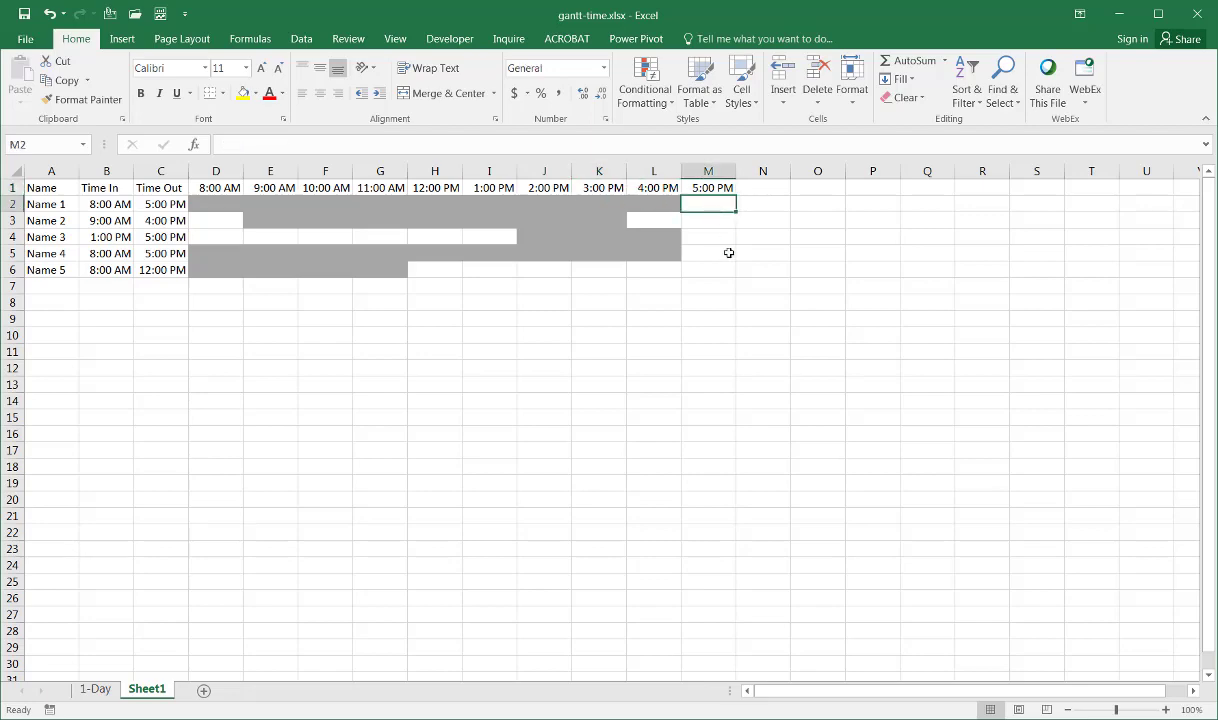
# Set Name 1's Time Out to 3 pm and check the shaded hours in that row
pyautogui.click(150, 205)
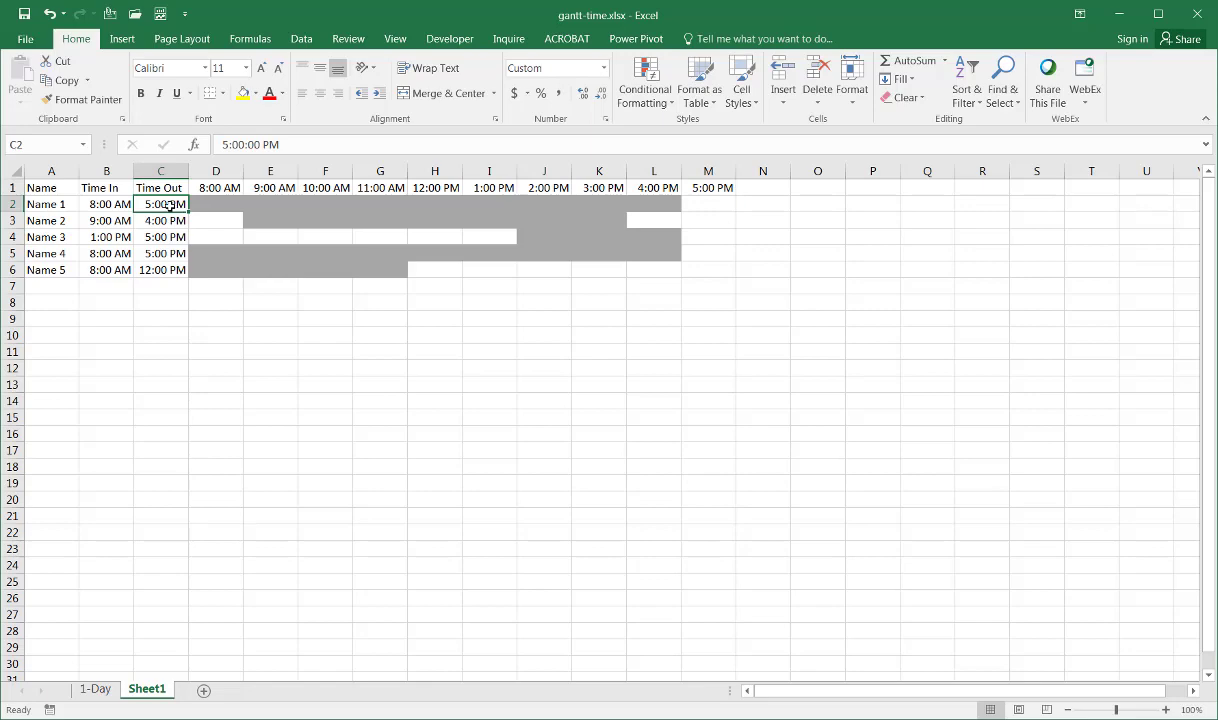
pyautogui.write('3 pm')
pyautogui.press('Tab')
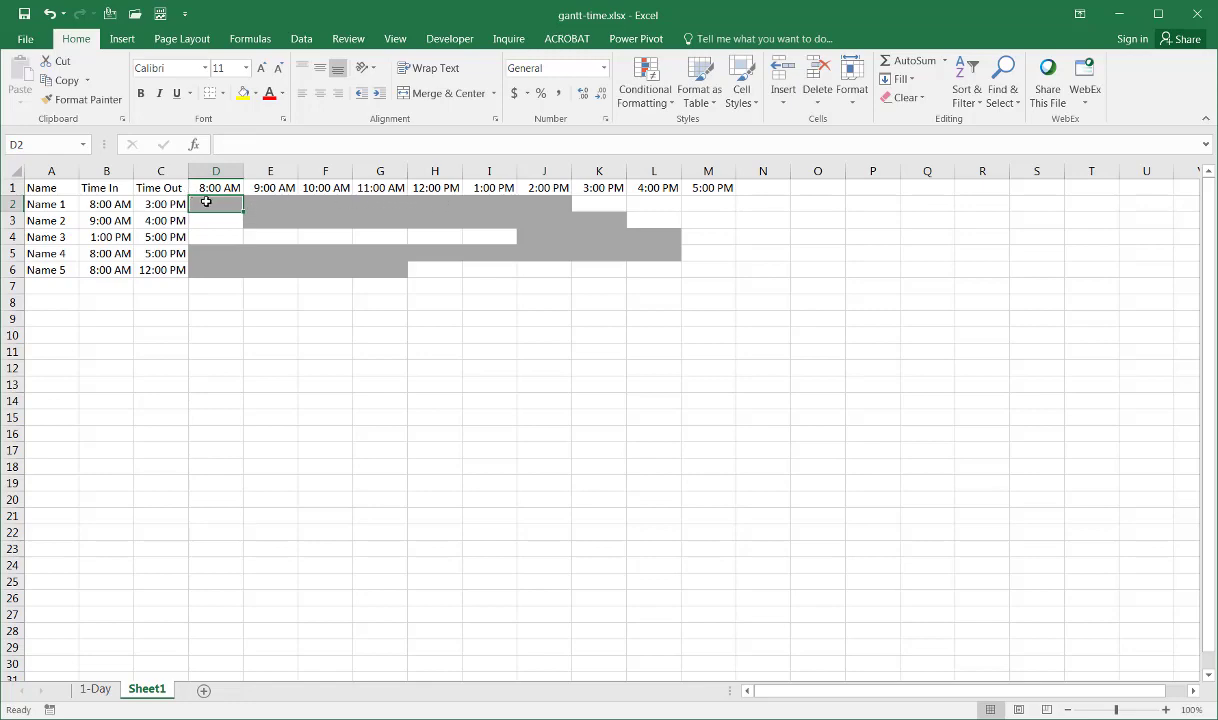
pyautogui.moveTo(259, 207); pyautogui.dragTo(547, 203)
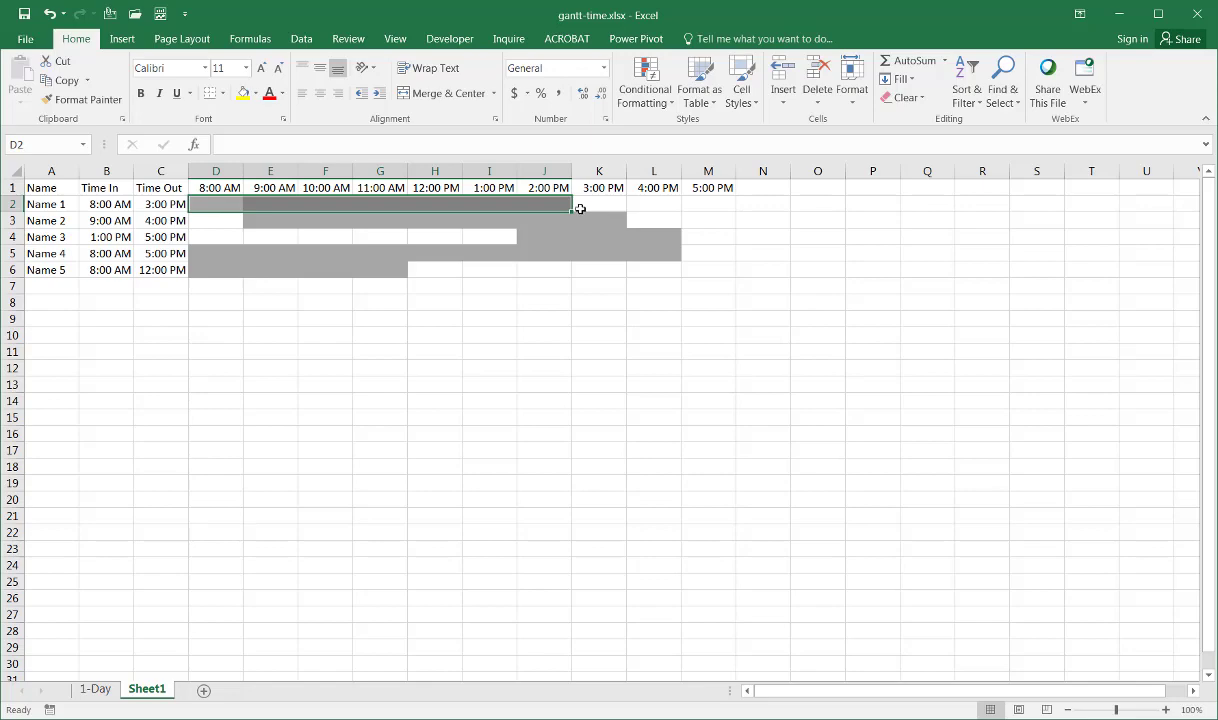
pyautogui.click(599, 417)
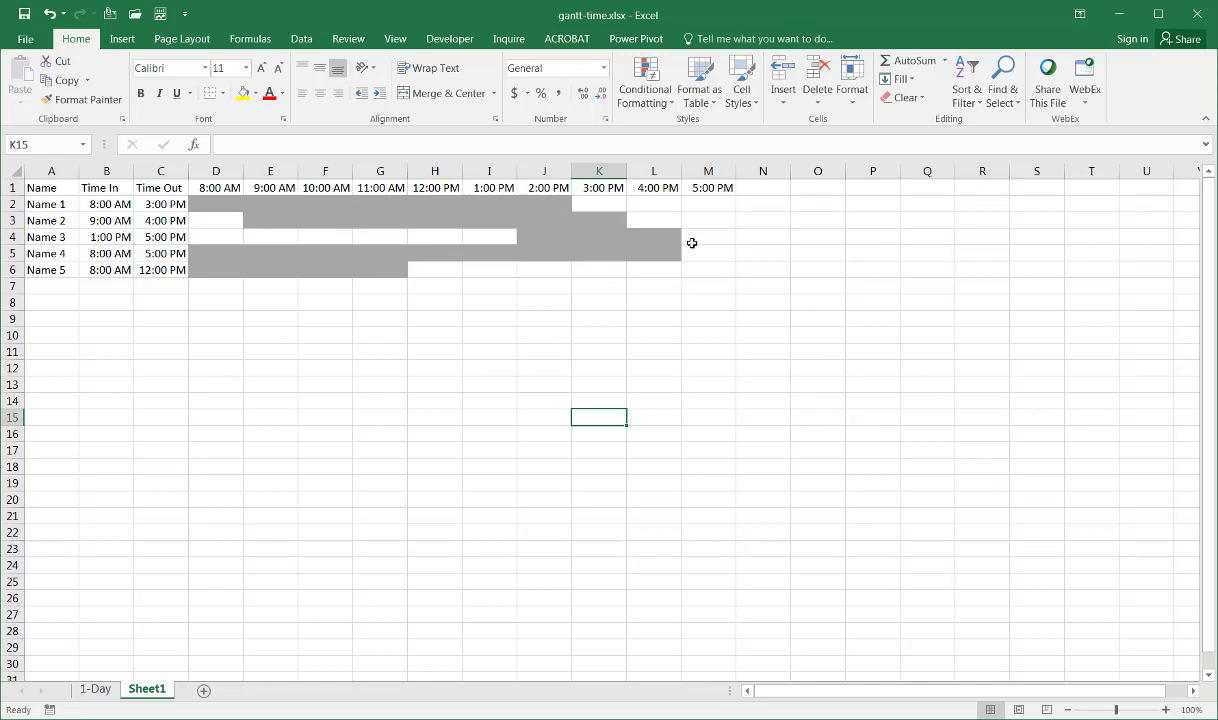
# Apply all borders to the schedule table A1:L6 together with the 5:00 PM header cell M1
pyautogui.moveTo(662, 267); pyautogui.dragTo(53, 172)
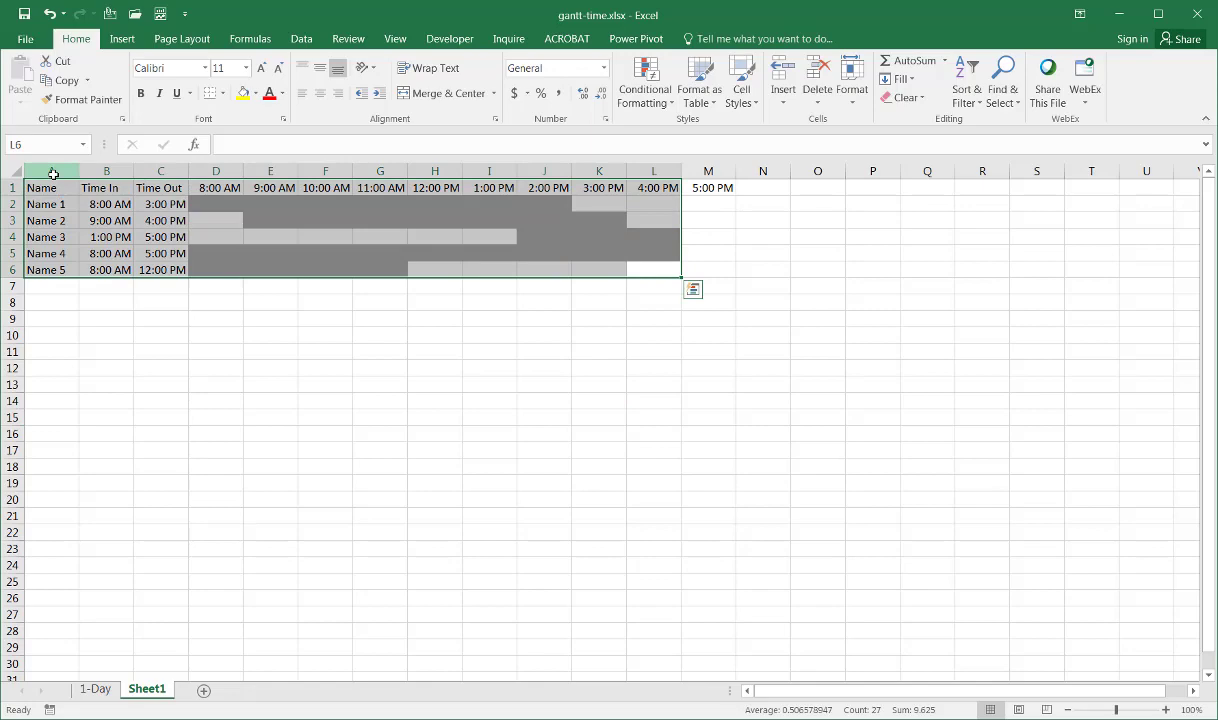
pyautogui.keyDown('ctrl'); pyautogui.click(702, 188); pyautogui.keyUp('ctrl')
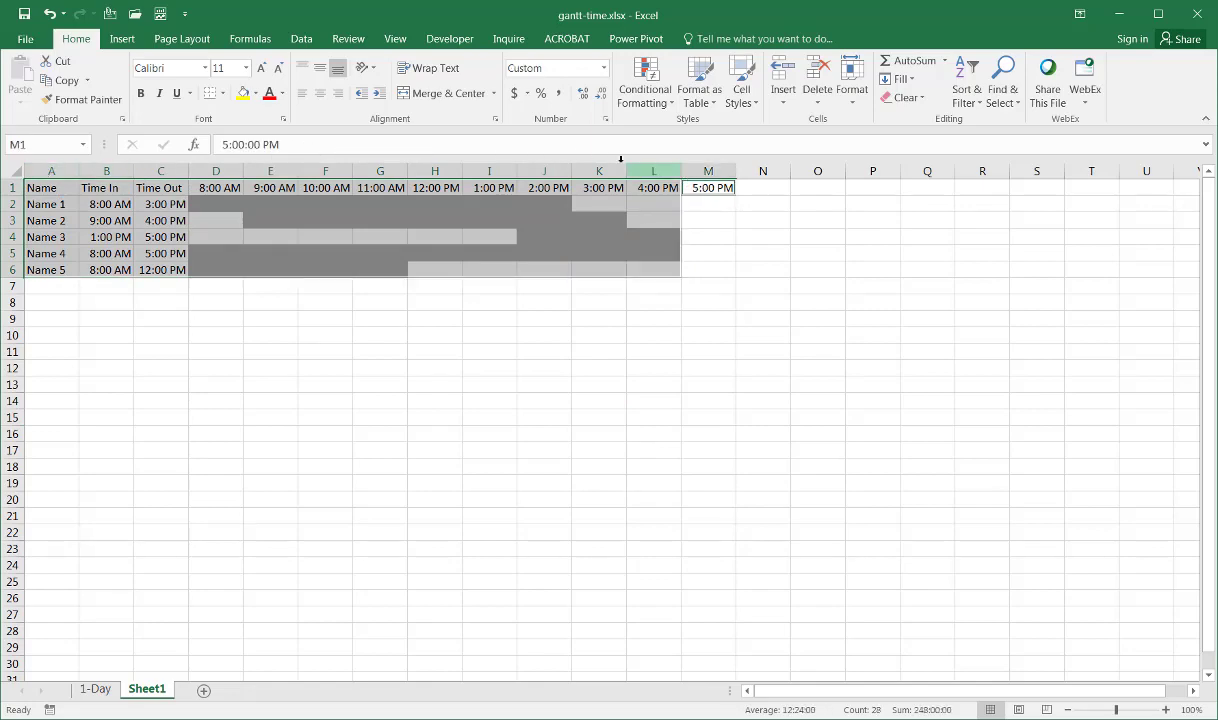
pyautogui.click(216, 93)
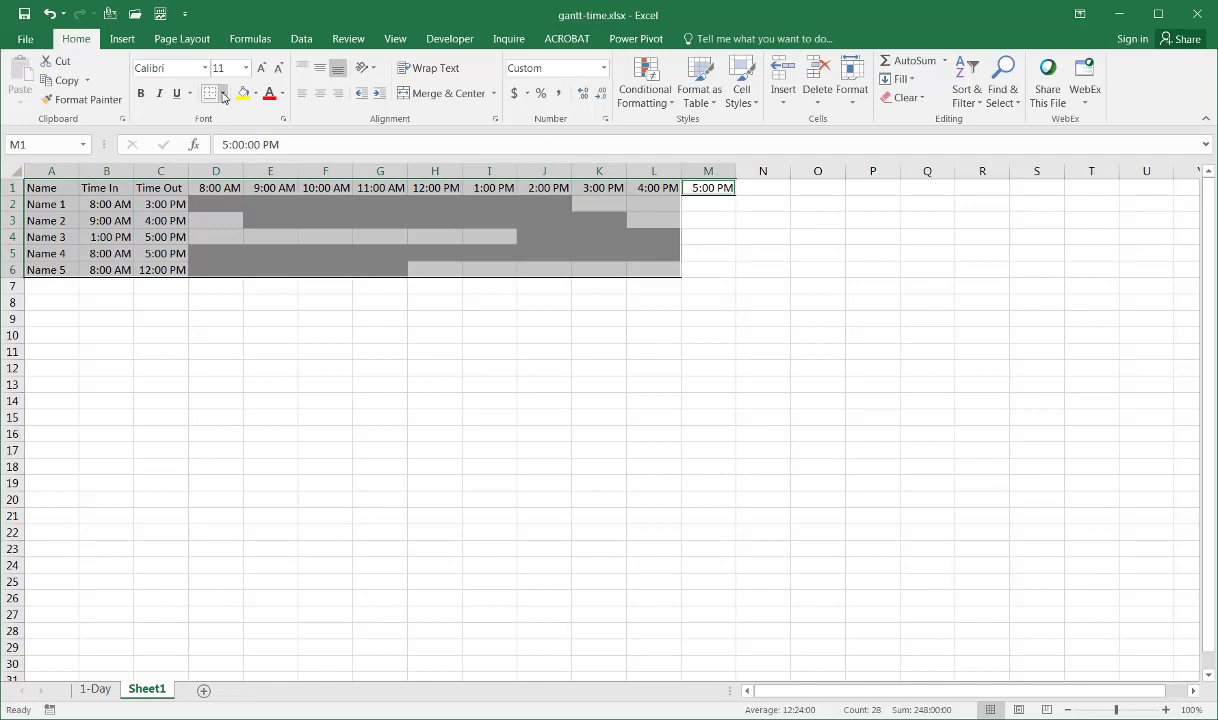
pyautogui.click(222, 94)
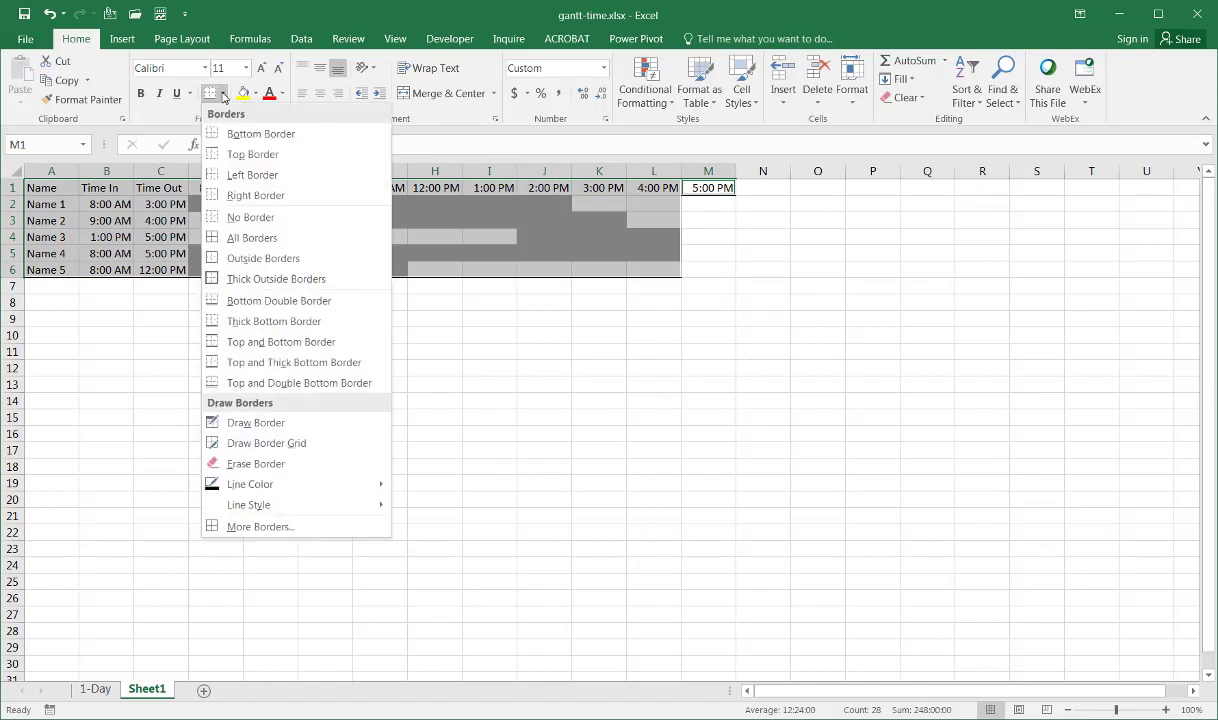
pyautogui.click(252, 237)
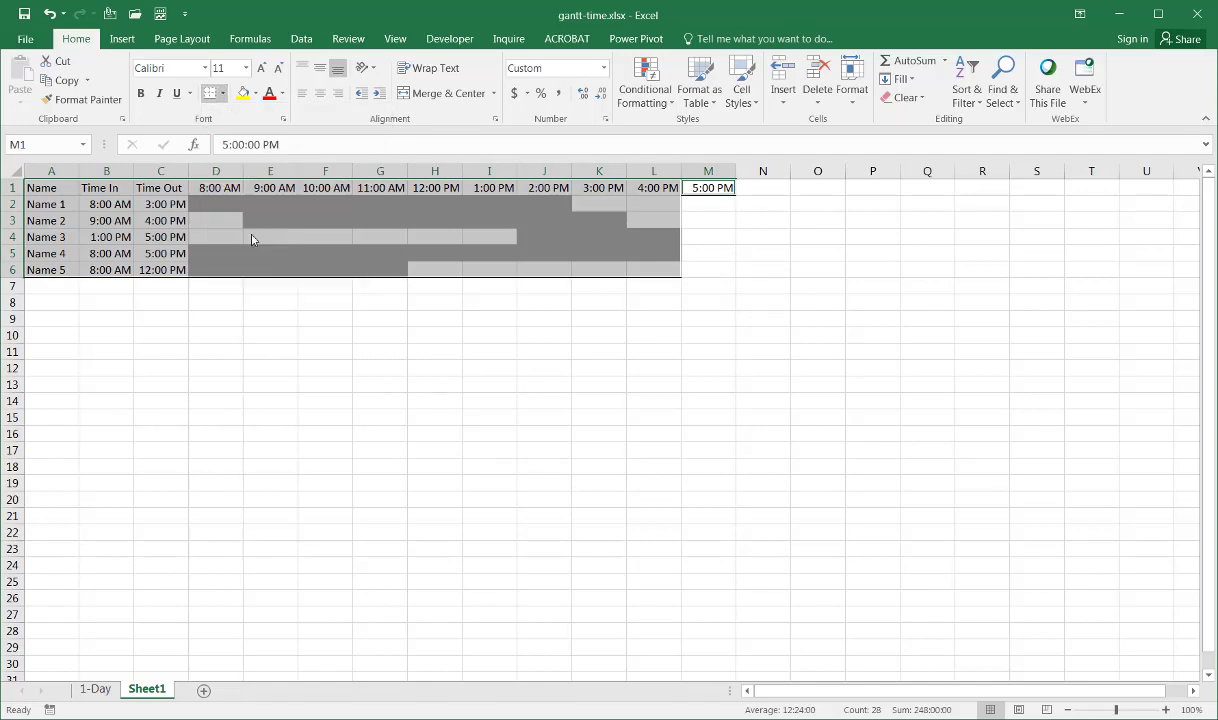
pyautogui.click(325, 404)
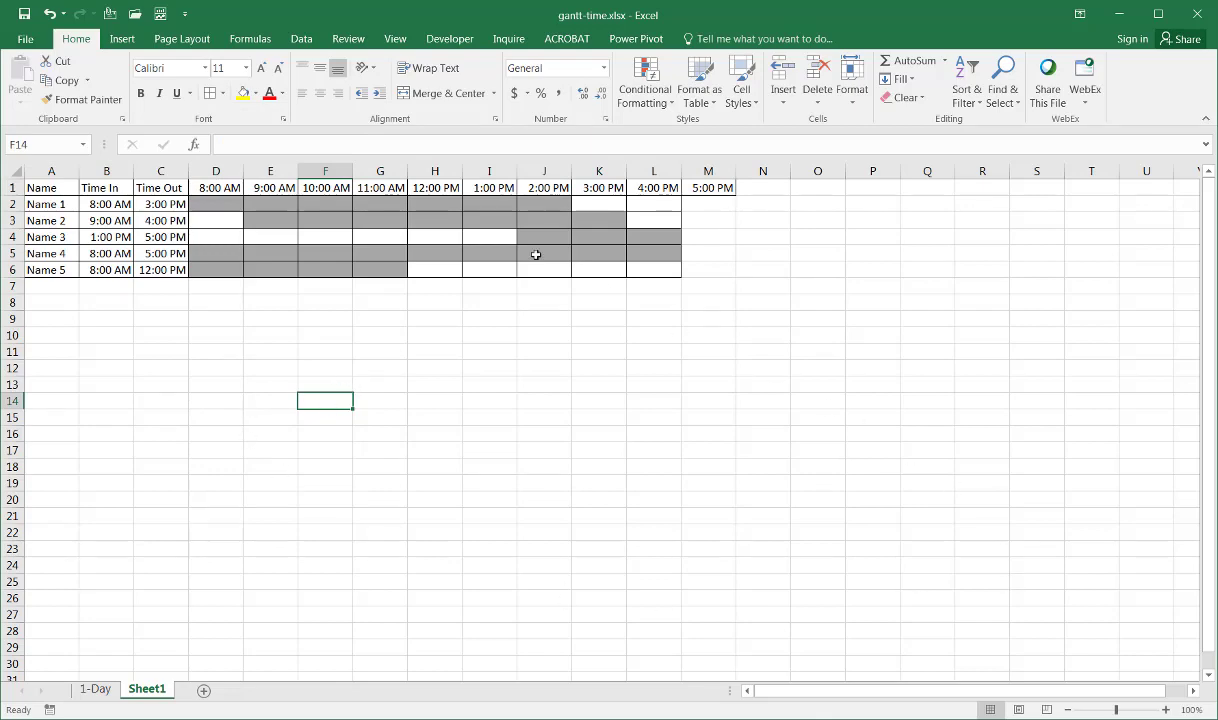
# Hide the worksheet gridlines
pyautogui.click(395, 38)
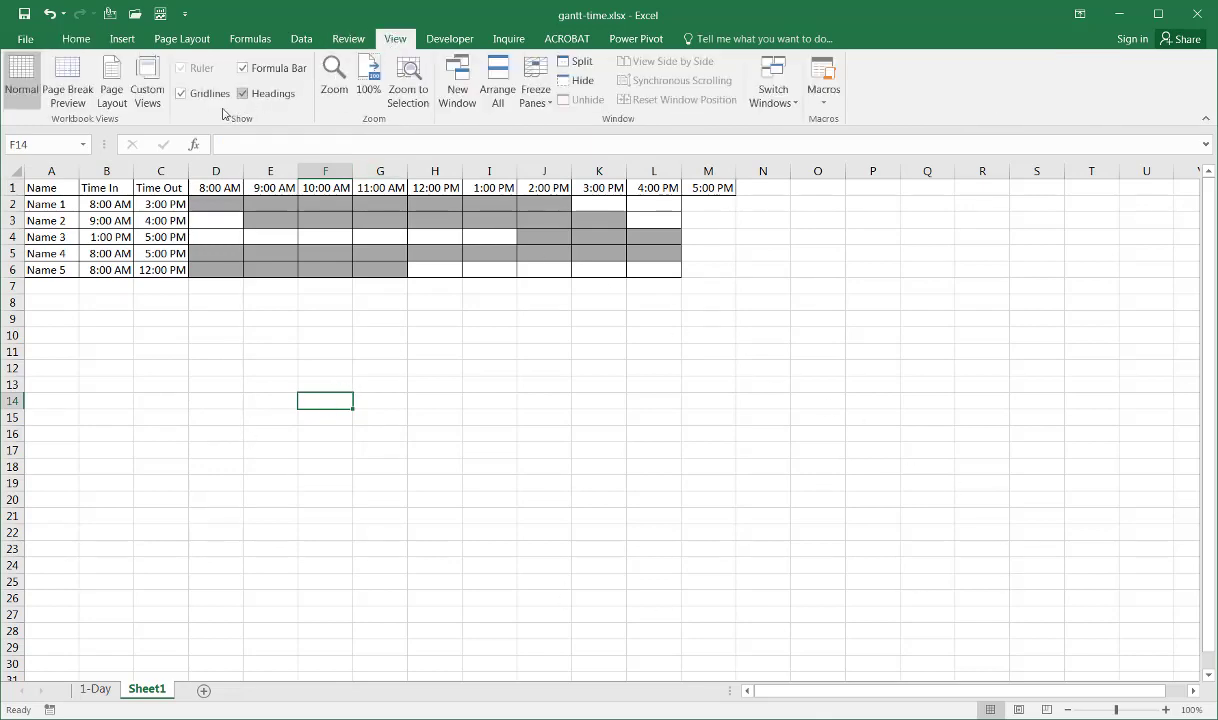
pyautogui.click(180, 94)
pyautogui.click(419, 534)
# Apply the solid orange cell style with white text to the header row A1:M1
pyautogui.moveTo(70, 188); pyautogui.dragTo(712, 188)
pyautogui.click(66, 40)
pyautogui.click(738, 95)
pyautogui.click(785, 348)
pyautogui.click(845, 420)
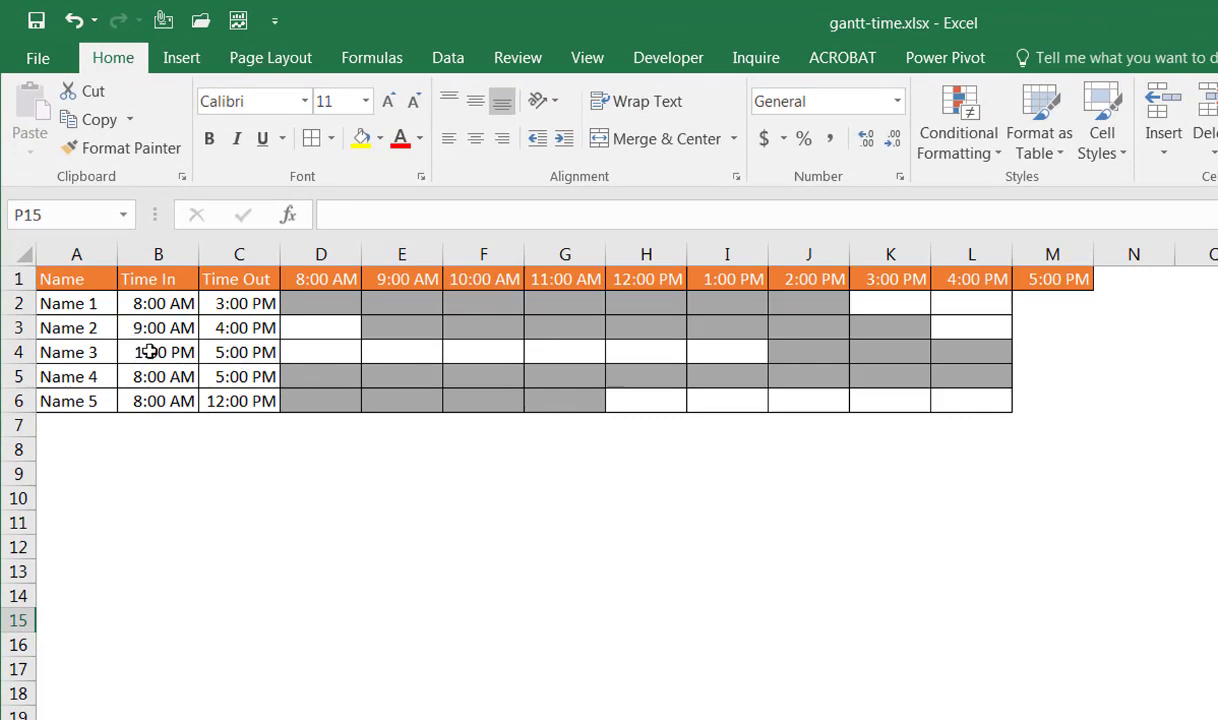
# Set Name 3's Time In in B4 to 8 am
pyautogui.click(148, 352)
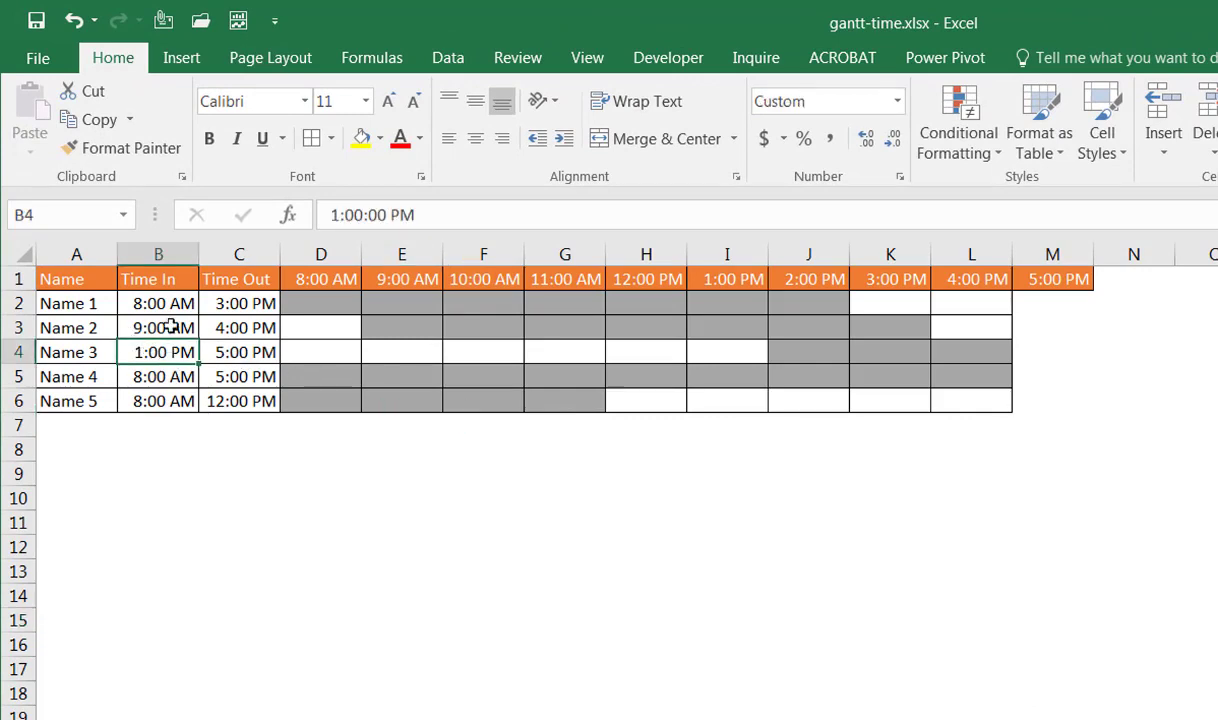
pyautogui.moveTo(427, 220); pyautogui.dragTo(226, 196)
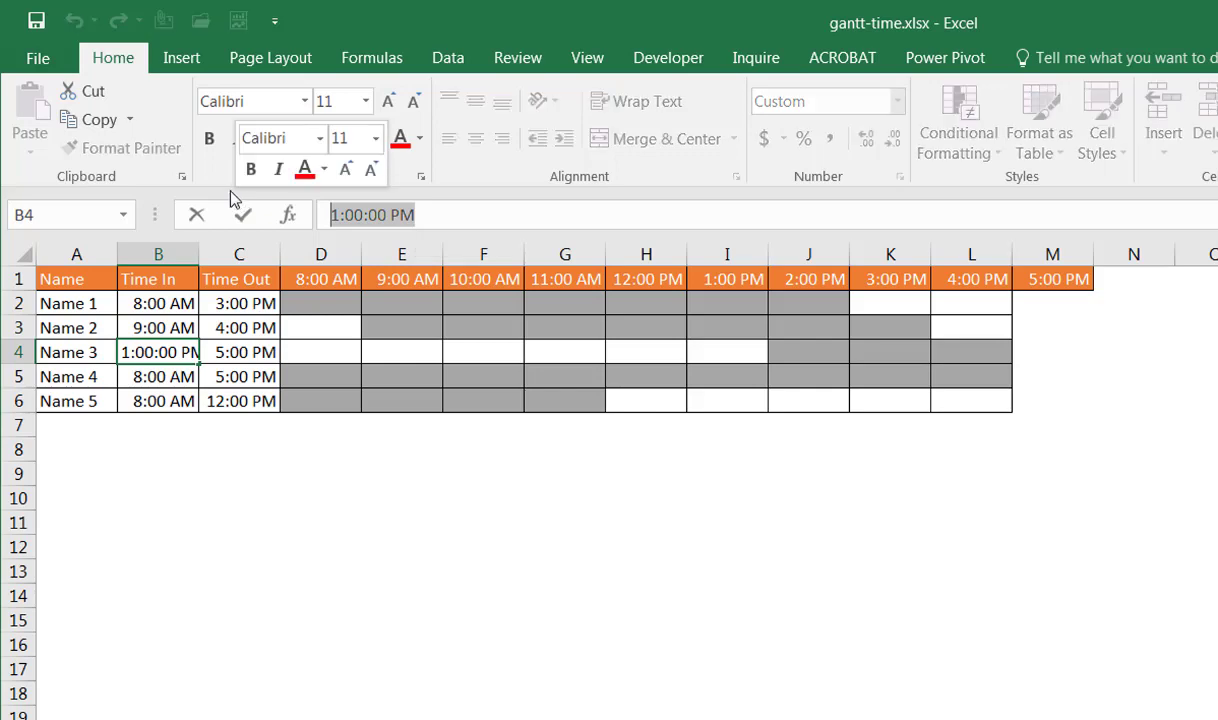
pyautogui.write('8 am')
pyautogui.press('Return')
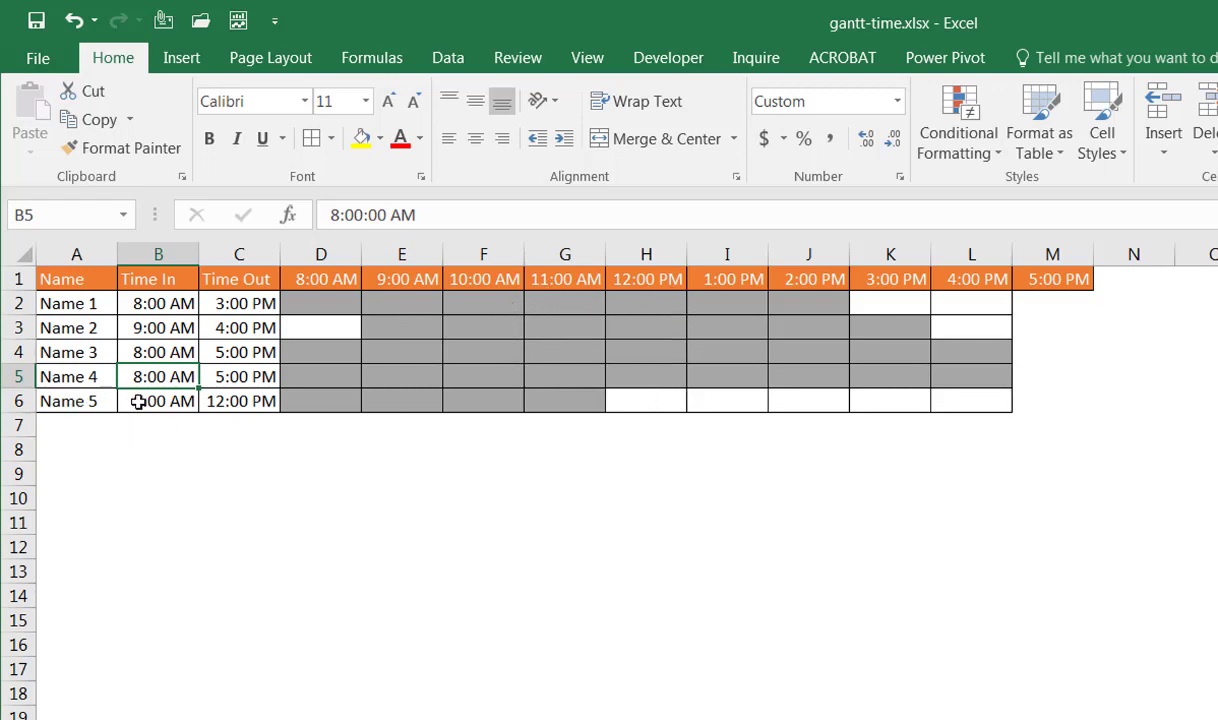
pyautogui.click(576, 611)
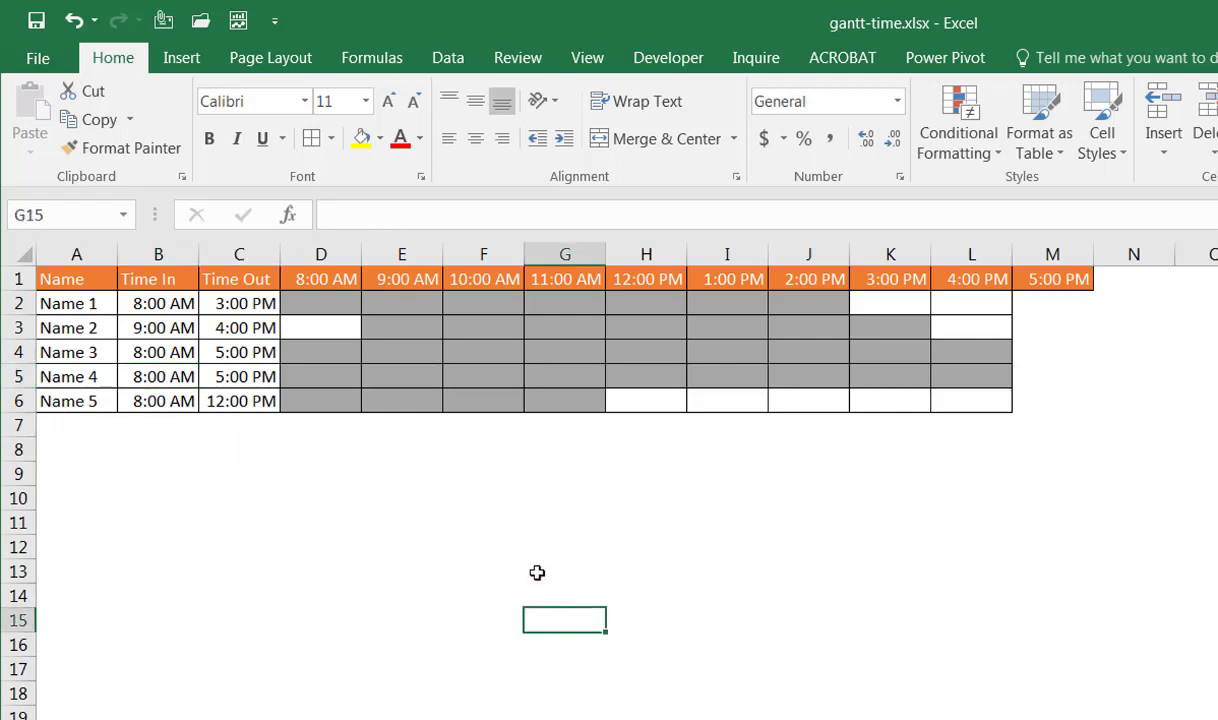
# Add List data validation to the Time In and Time Out cells B2:C6, using the hour headers in row 1 as the source
pyautogui.click(167, 303)
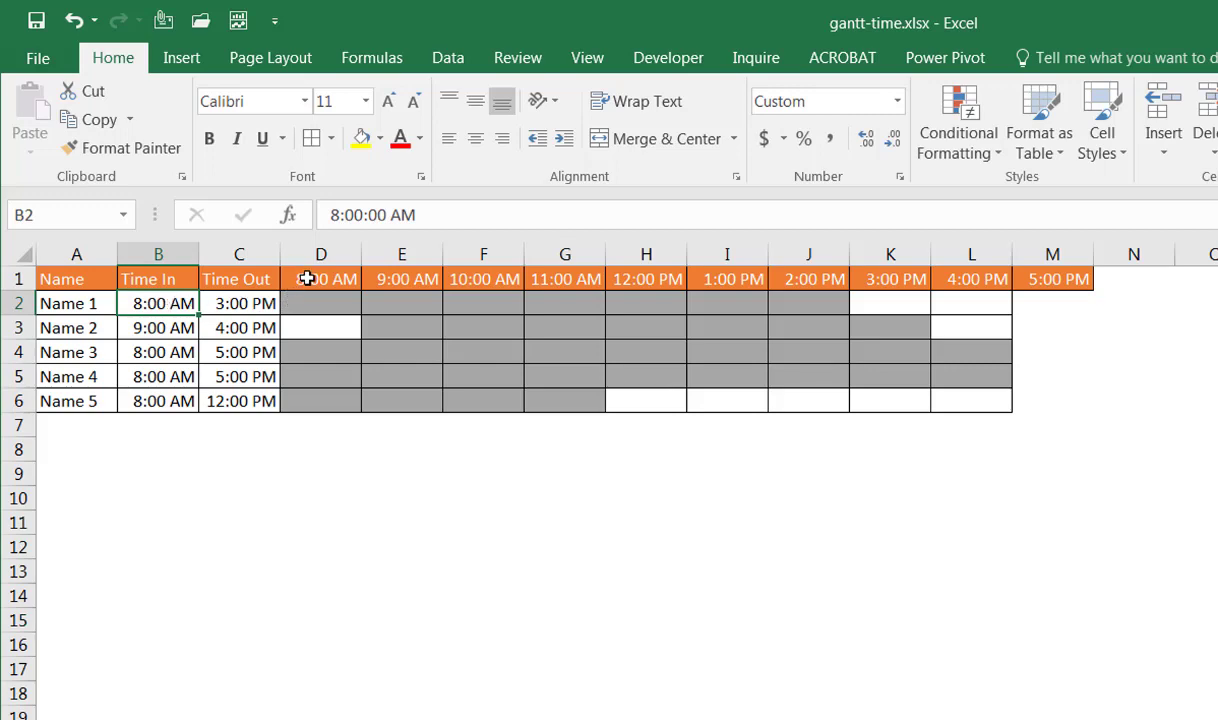
pyautogui.moveTo(307, 279); pyautogui.dragTo(971, 279)
pyautogui.moveTo(182, 302); pyautogui.dragTo(248, 403)
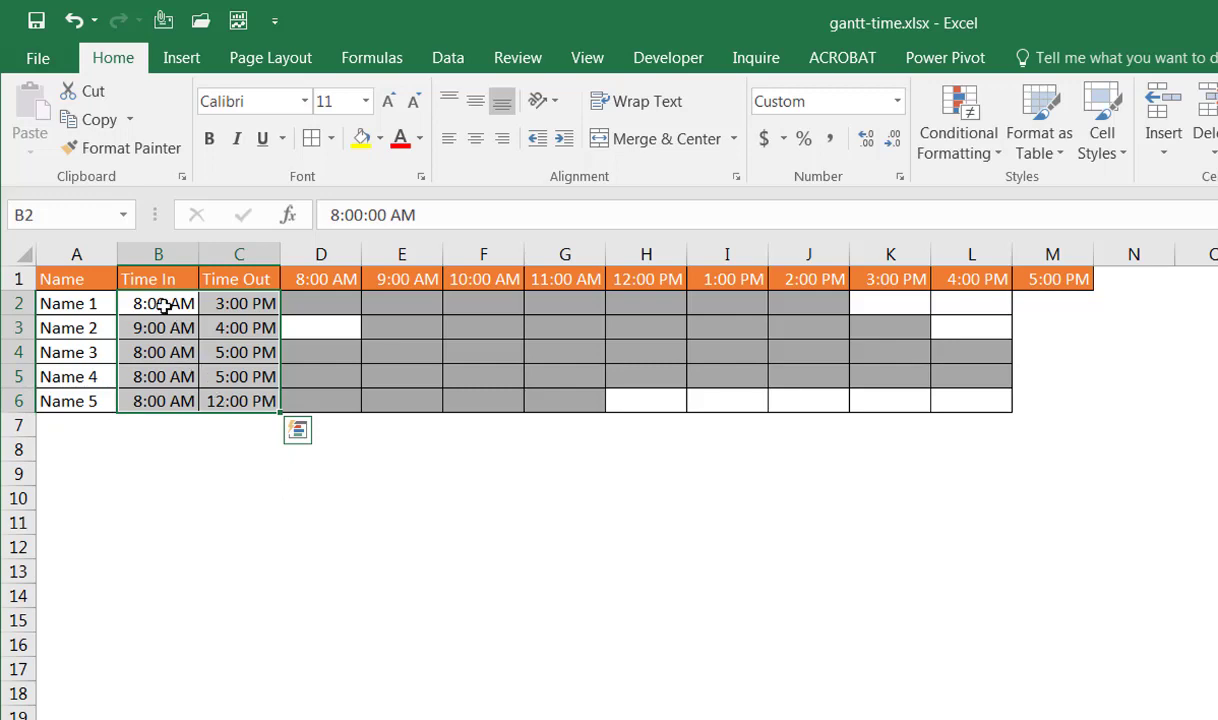
pyautogui.moveTo(157, 304); pyautogui.dragTo(252, 402)
pyautogui.click(448, 60)
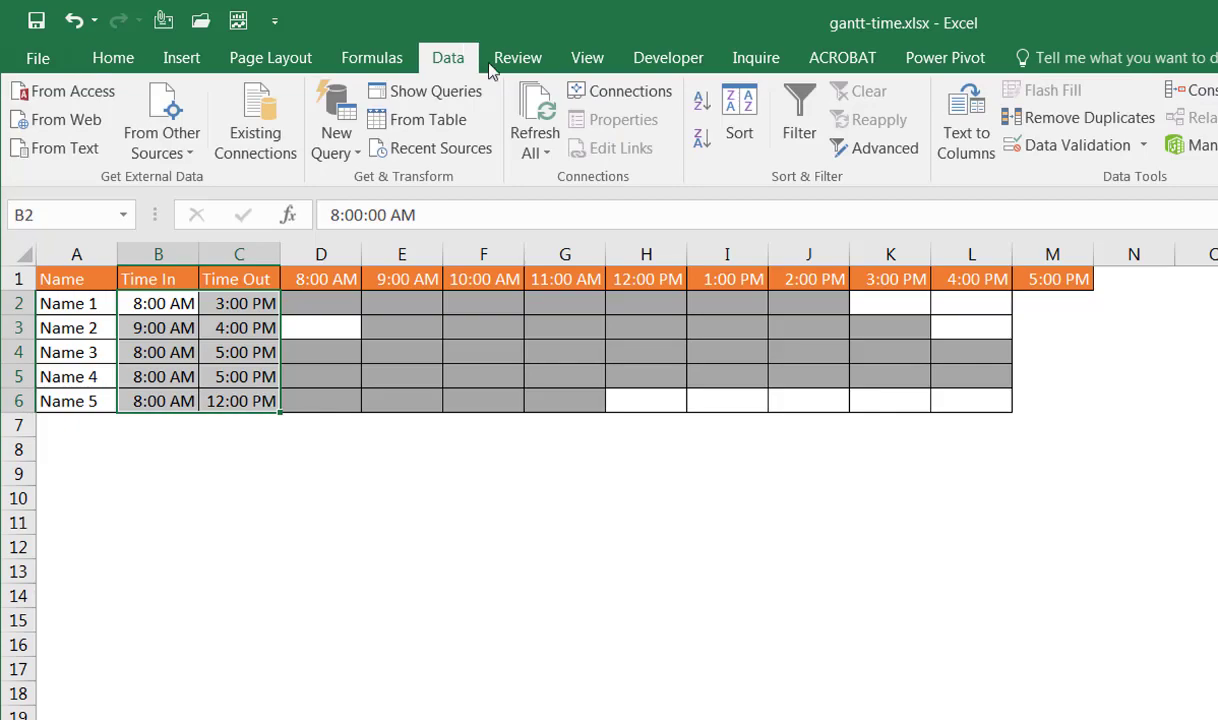
pyautogui.click(1062, 145)
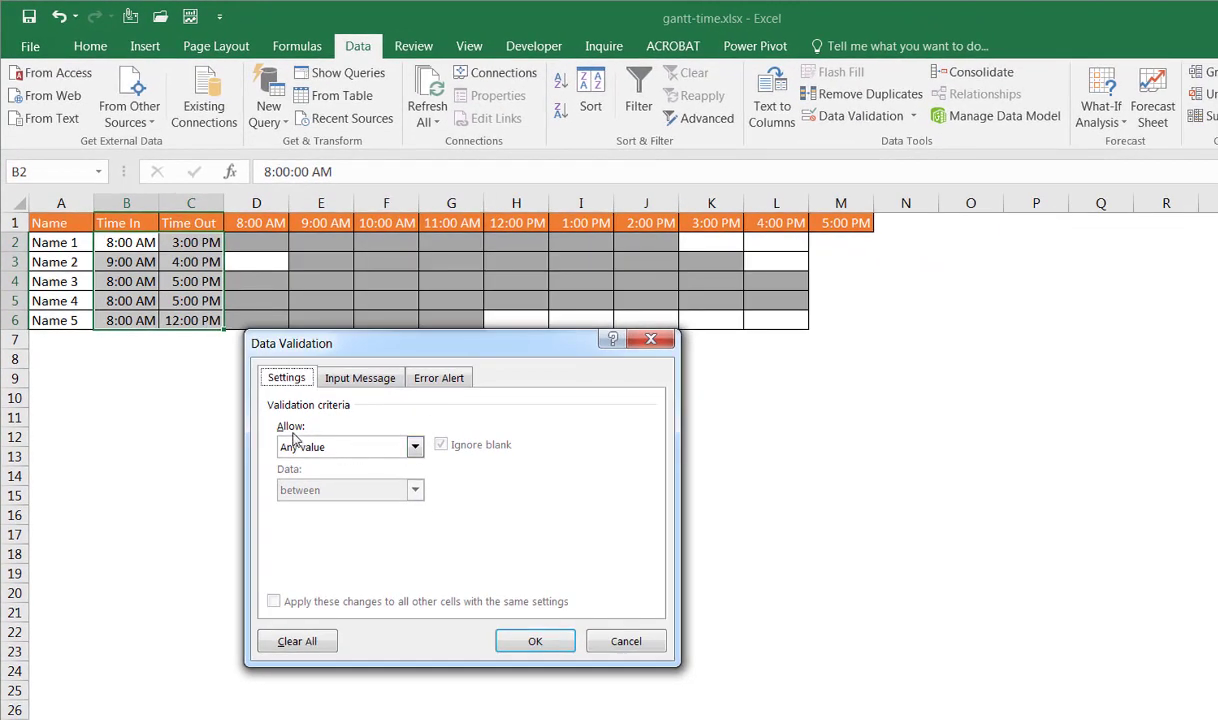
pyautogui.click(416, 448)
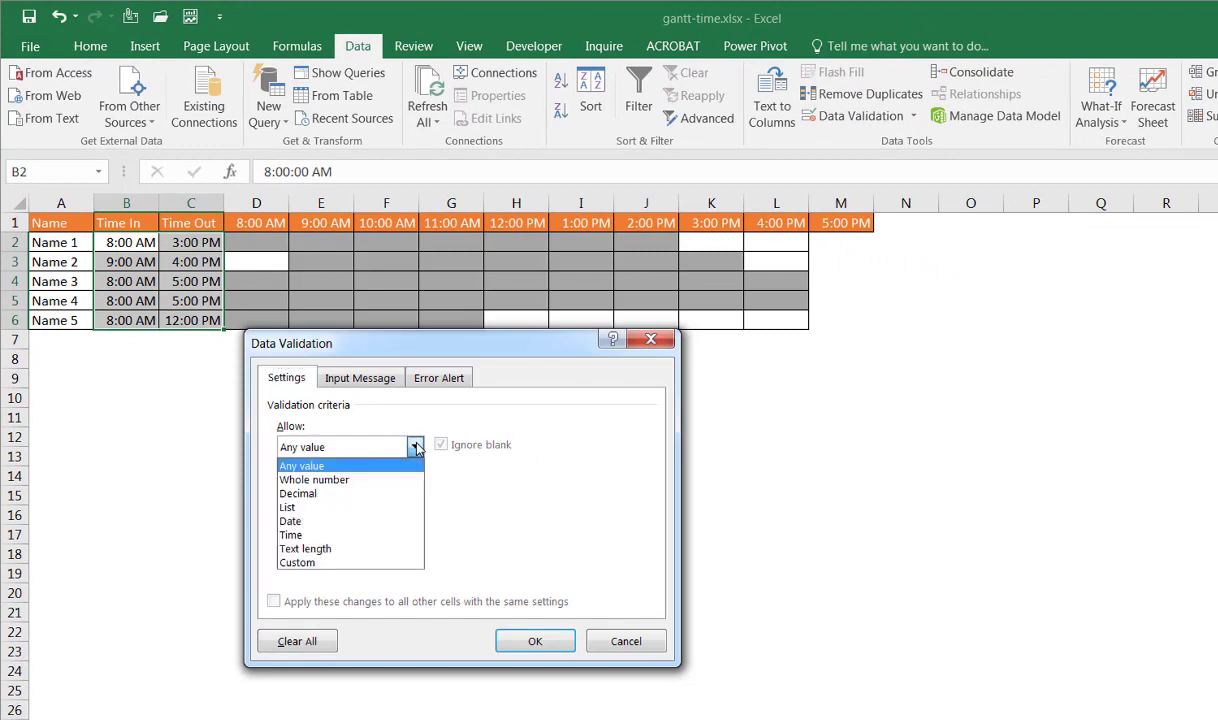
pyautogui.click(380, 497)
pyautogui.click(315, 535)
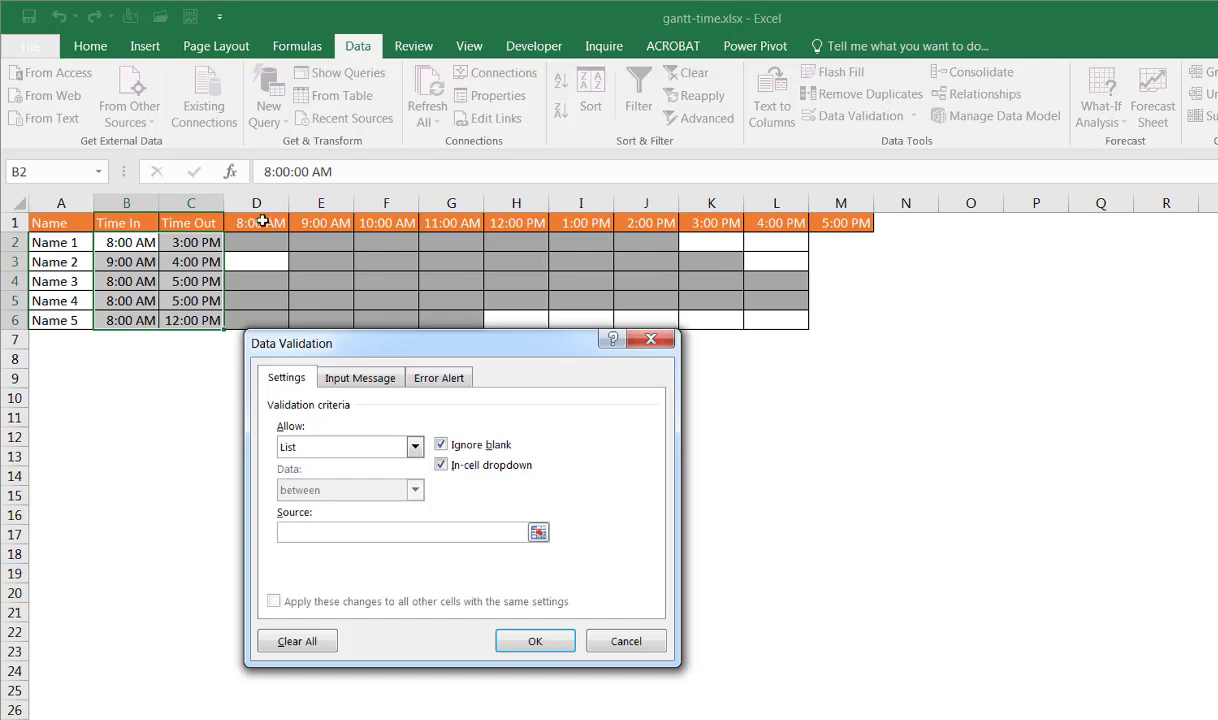
pyautogui.moveTo(250, 214); pyautogui.dragTo(772, 207)
pyautogui.click(558, 642)
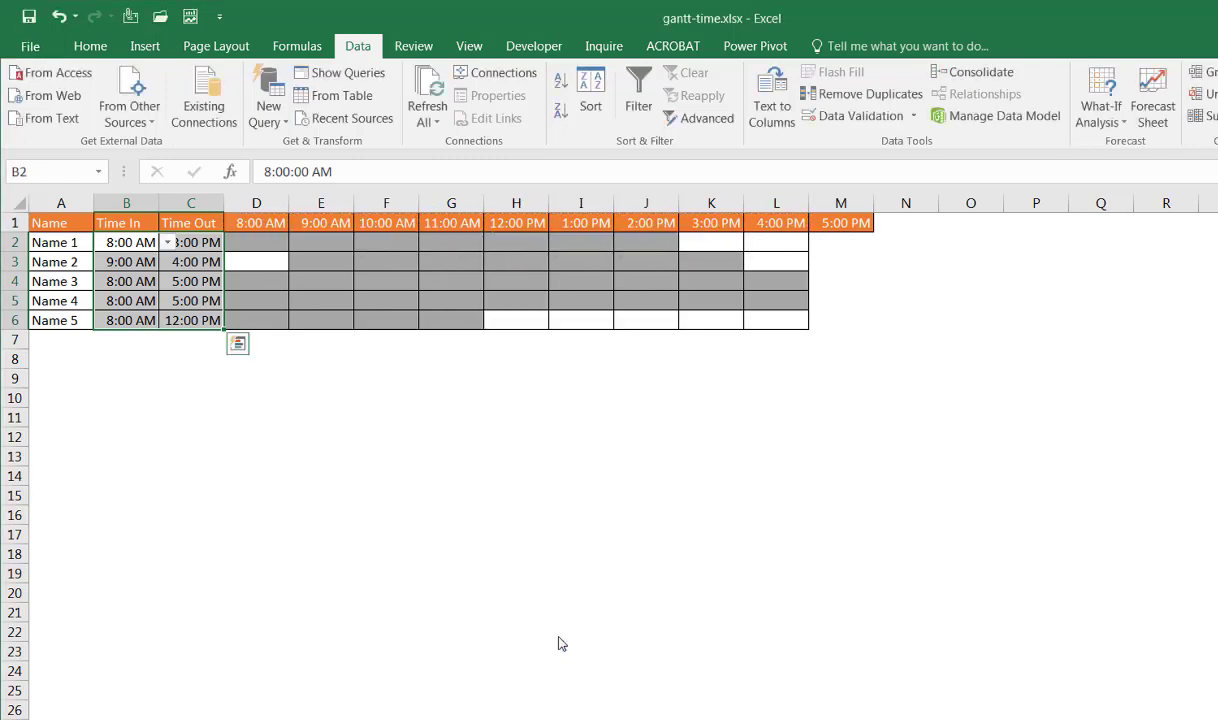
pyautogui.click(383, 588)
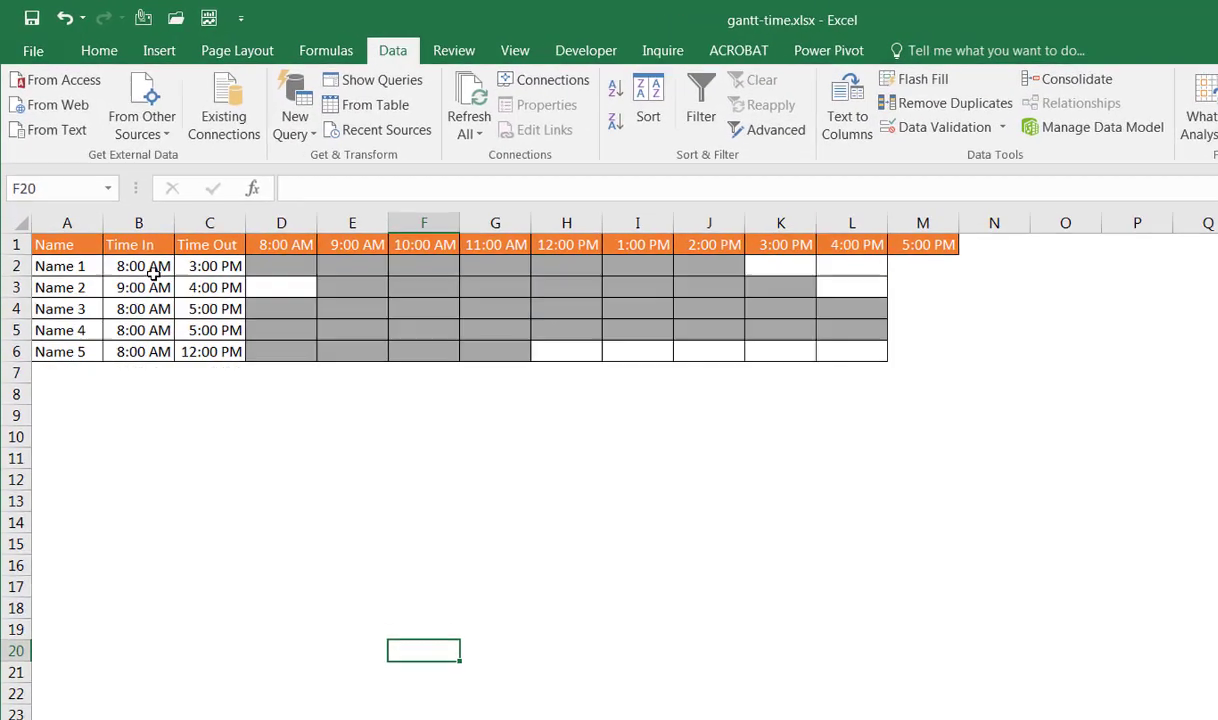
# Set Name 1's Time In in B2 to 9 am
pyautogui.click(138, 243)
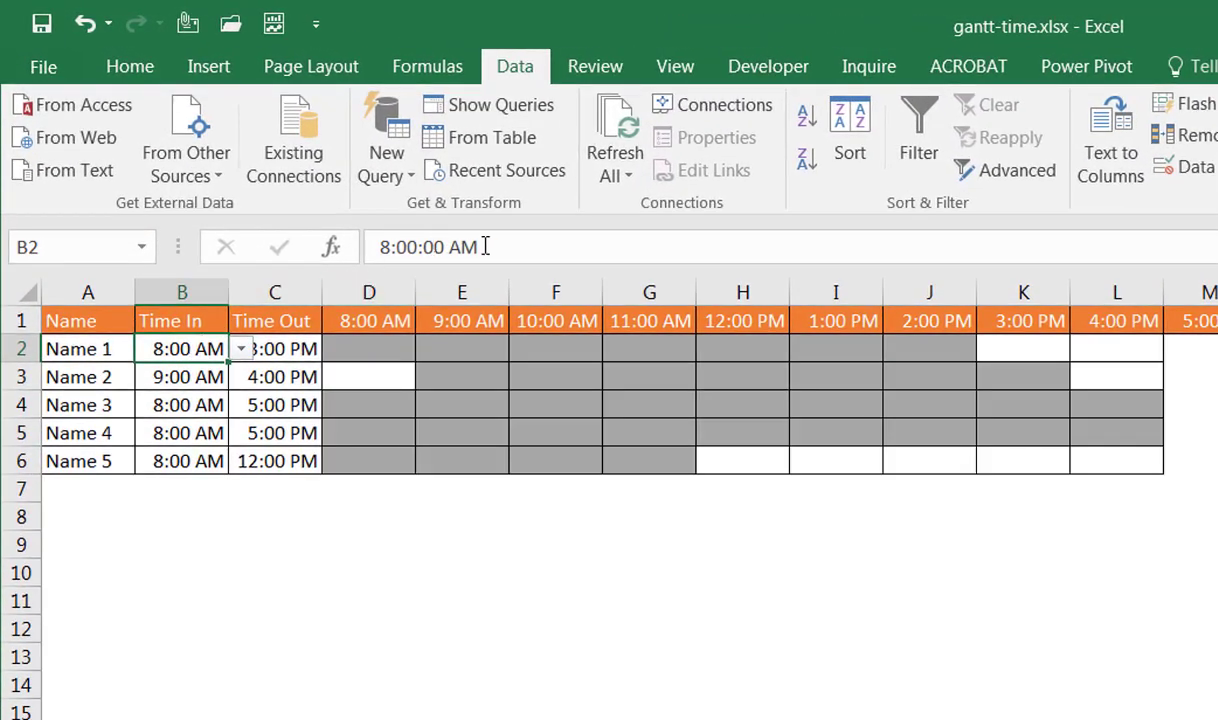
pyautogui.moveTo(468, 244); pyautogui.dragTo(326, 257)
pyautogui.write('9 am')
pyautogui.press('Tab')
# Choose 12:00 PM as Name 1's Time In and 3:00 PM as the Time Out from the in-cell lists, and check the shaded hours
pyautogui.click(201, 350)
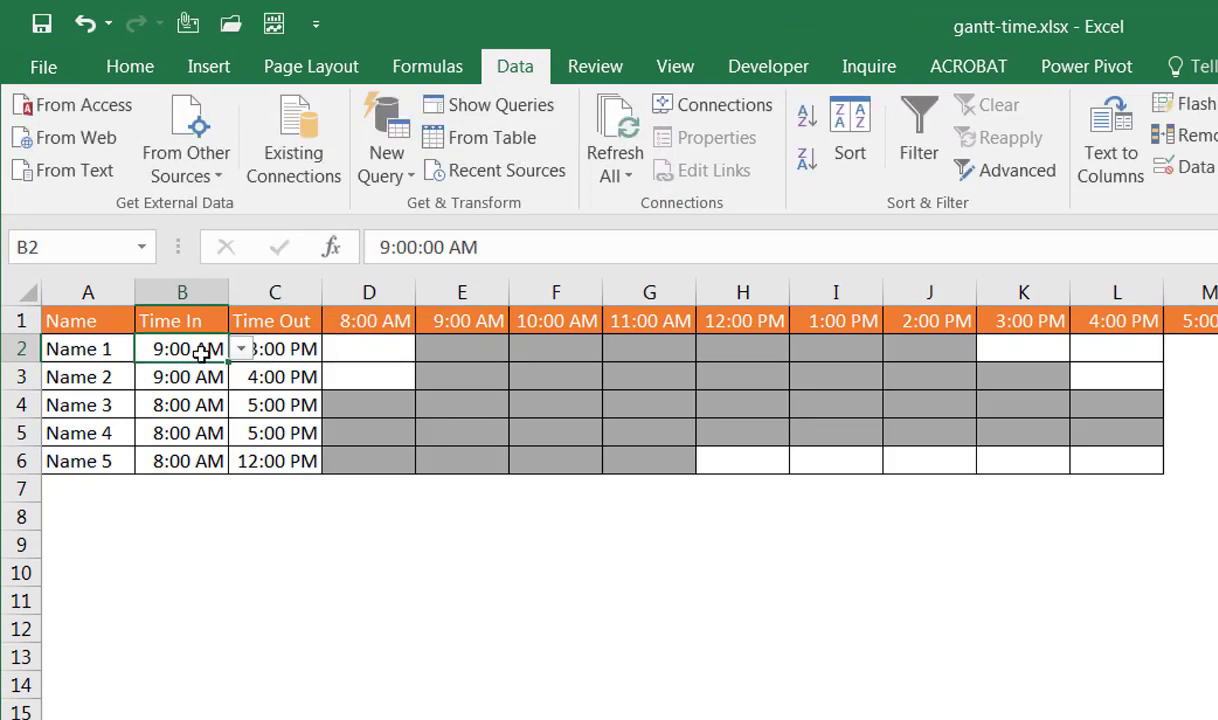
pyautogui.click(241, 349)
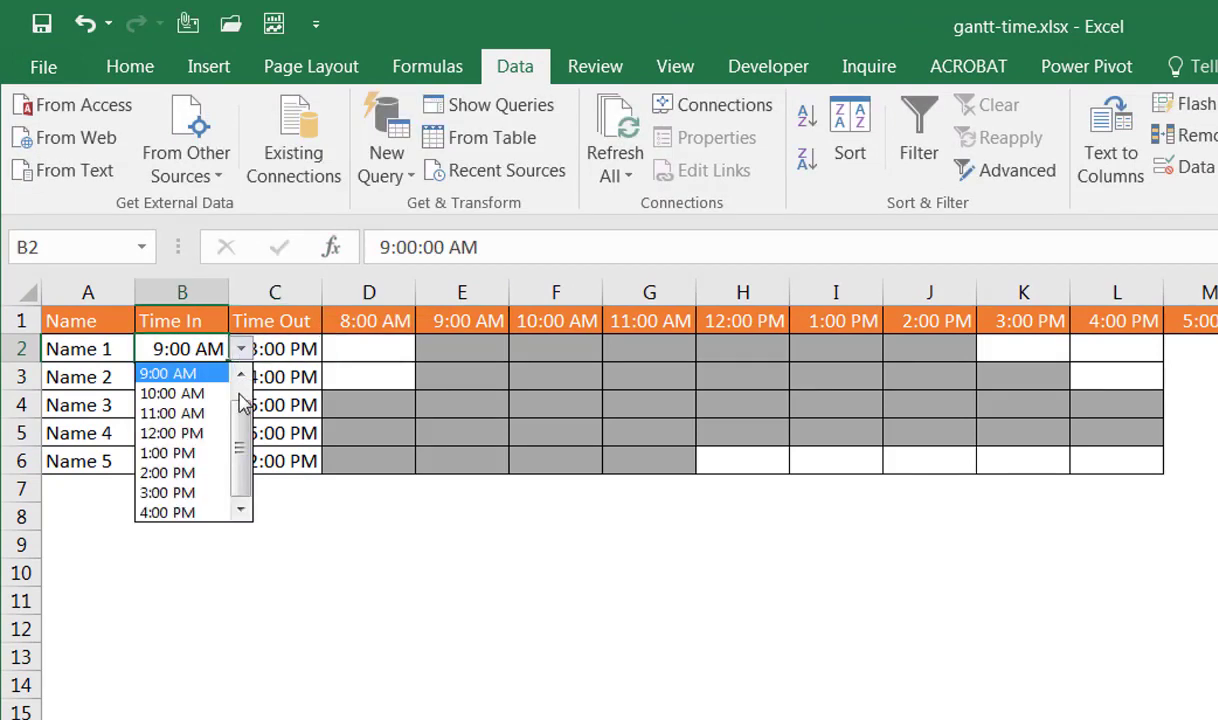
pyautogui.moveTo(243, 410); pyautogui.dragTo(239, 506)
pyautogui.click(173, 434)
pyautogui.click(295, 348)
pyautogui.click(334, 350)
pyautogui.click(278, 495)
pyautogui.click(552, 706)
pyautogui.moveTo(805, 348); pyautogui.dragTo(957, 356)
pyautogui.click(1023, 719)
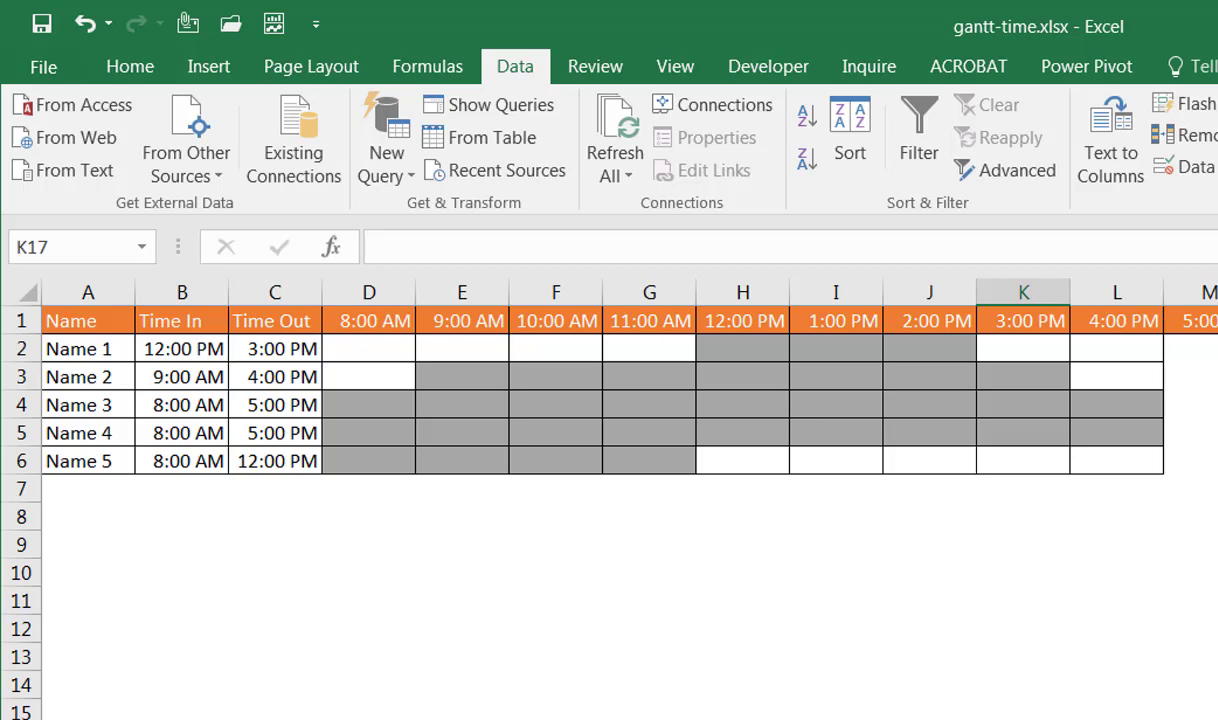
pyautogui.click(182, 347)
pyautogui.click(242, 349)
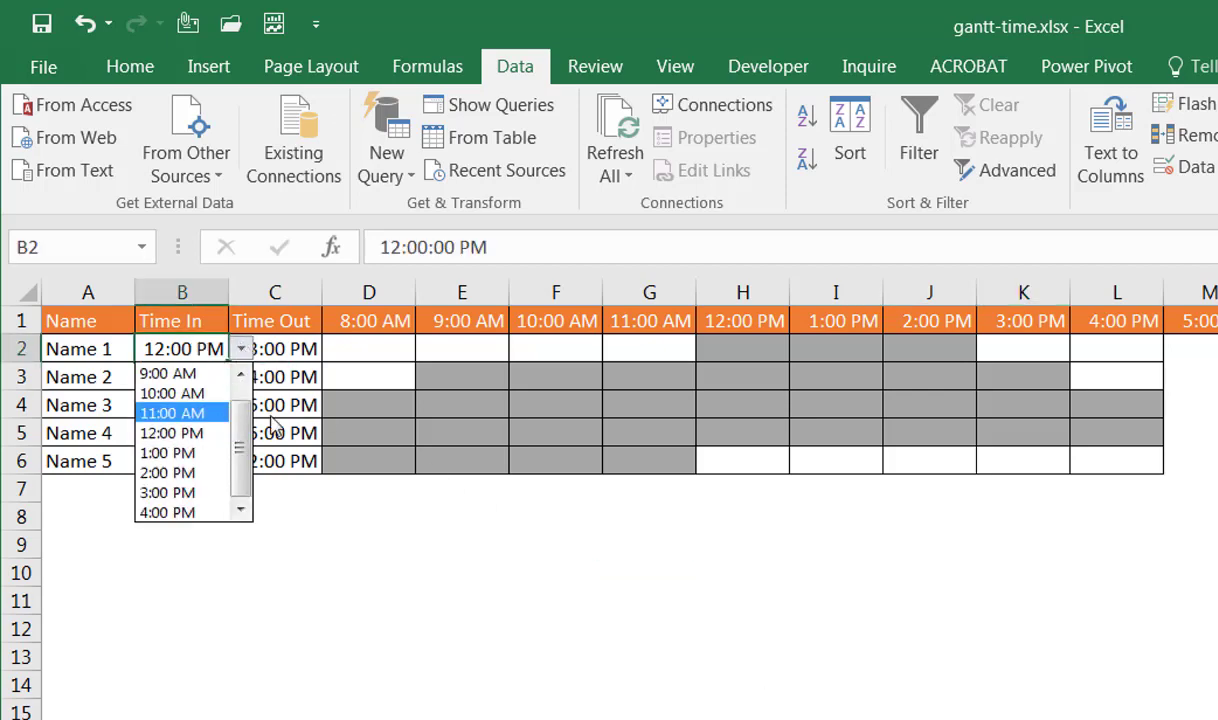
pyautogui.press('Escape')
# Choose 9:00 AM as Name 1's Time Out from the in-cell list and check the row's shading against the hour headers
pyautogui.click(290, 352)
pyautogui.click(336, 349)
pyautogui.click(325, 375)
pyautogui.click(333, 346)
pyautogui.click(307, 343)
pyautogui.click(335, 348)
pyautogui.click(372, 321)
pyautogui.moveTo(372, 321); pyautogui.dragTo(1138, 320)
pyautogui.click(1210, 719)
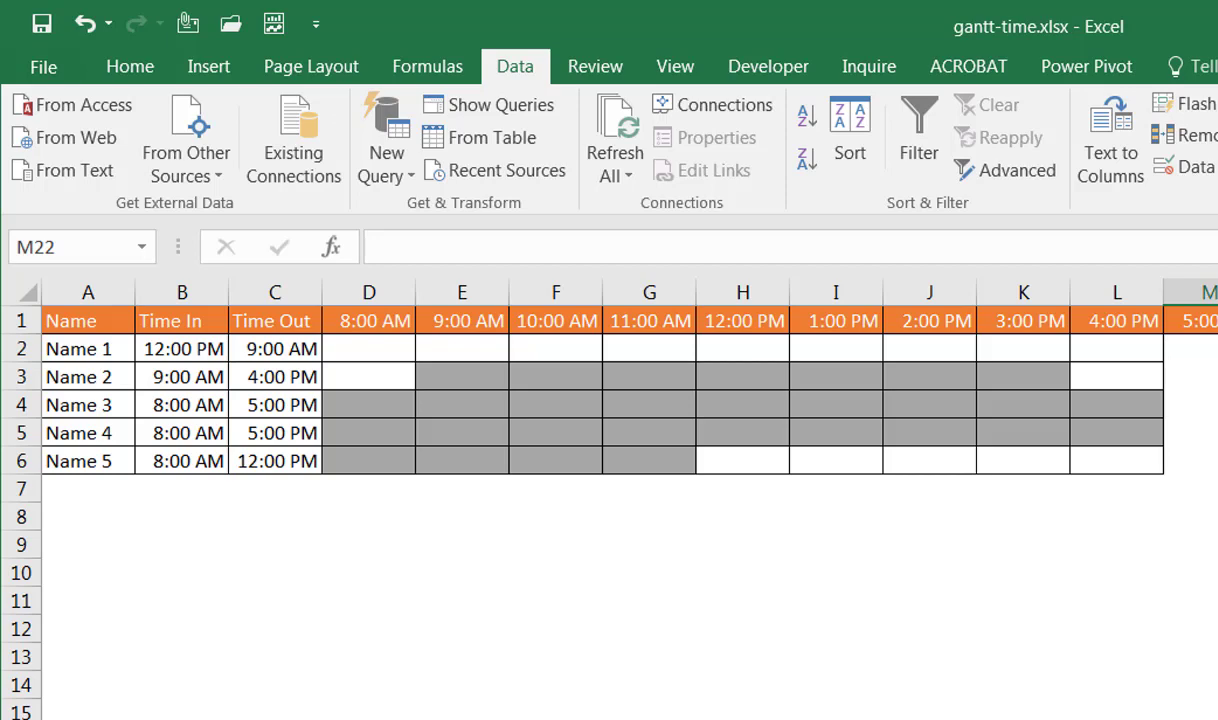
pyautogui.click(1023, 717)
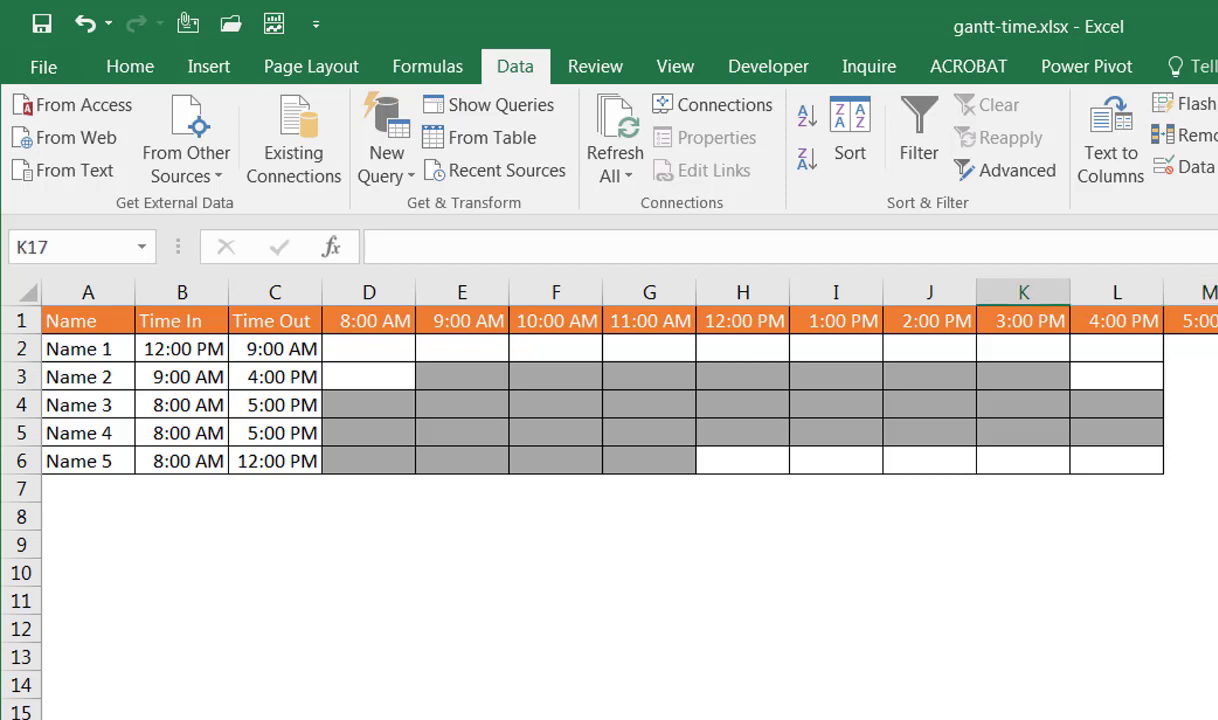
# Set Name 1's Time Out to 3:00 PM from the in-cell list and check the shaded hours in that row
pyautogui.click(273, 347)
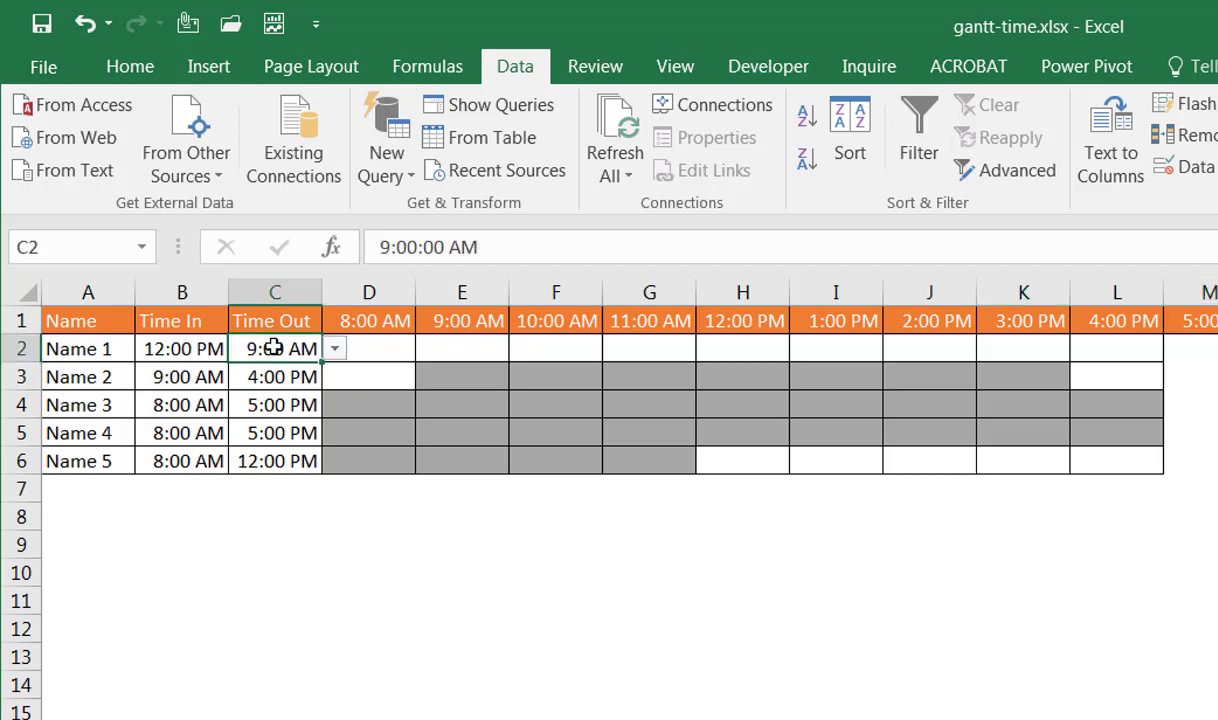
pyautogui.click(335, 352)
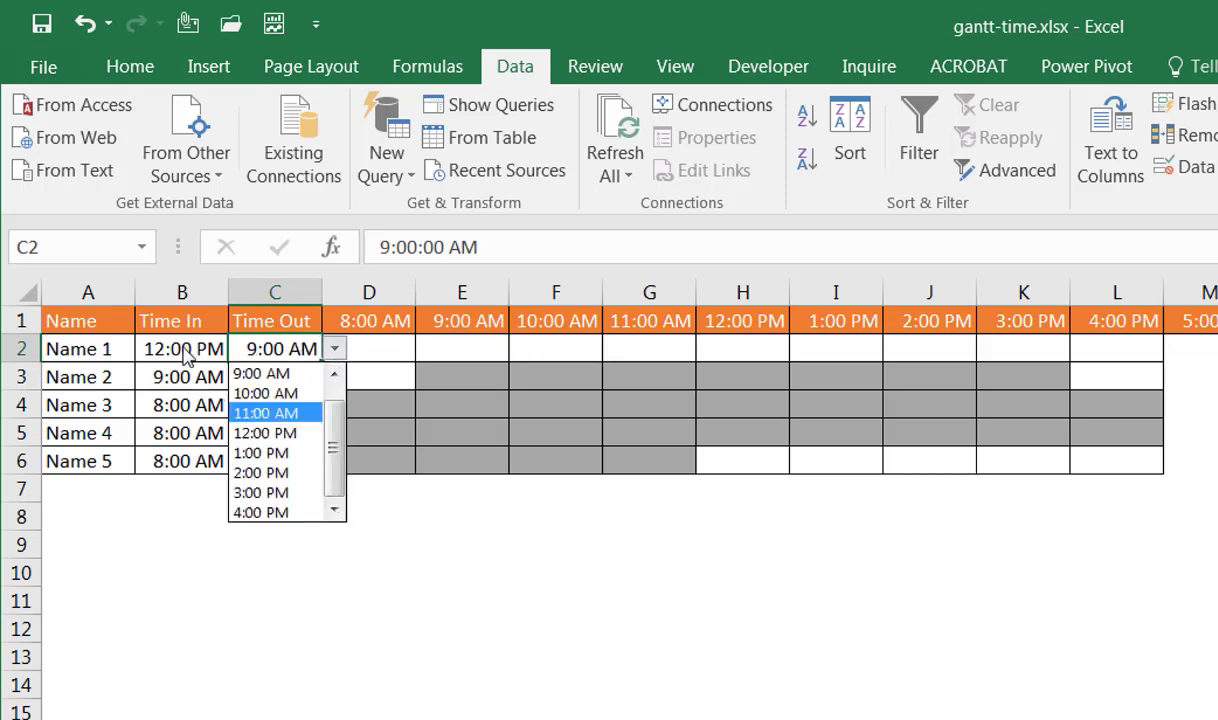
pyautogui.click(289, 497)
pyautogui.click(495, 620)
pyautogui.click(763, 352)
pyautogui.moveTo(763, 352); pyautogui.dragTo(930, 348)
pyautogui.hotkey('ctrl', 'End')
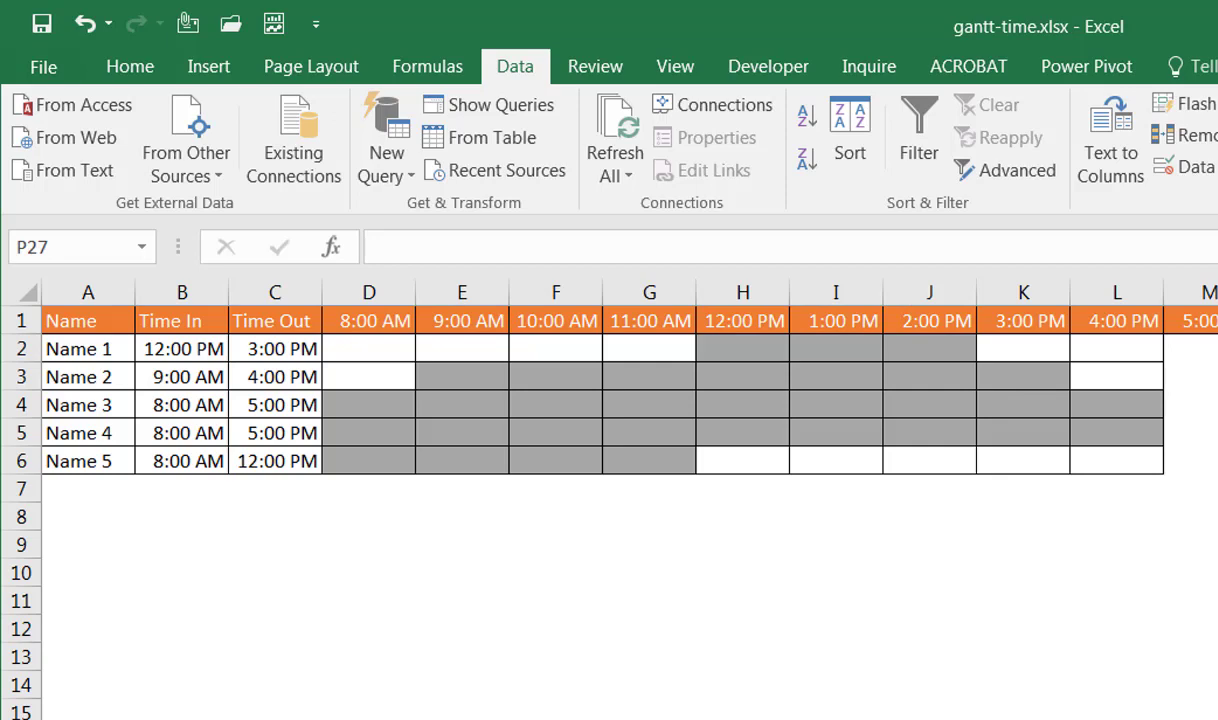